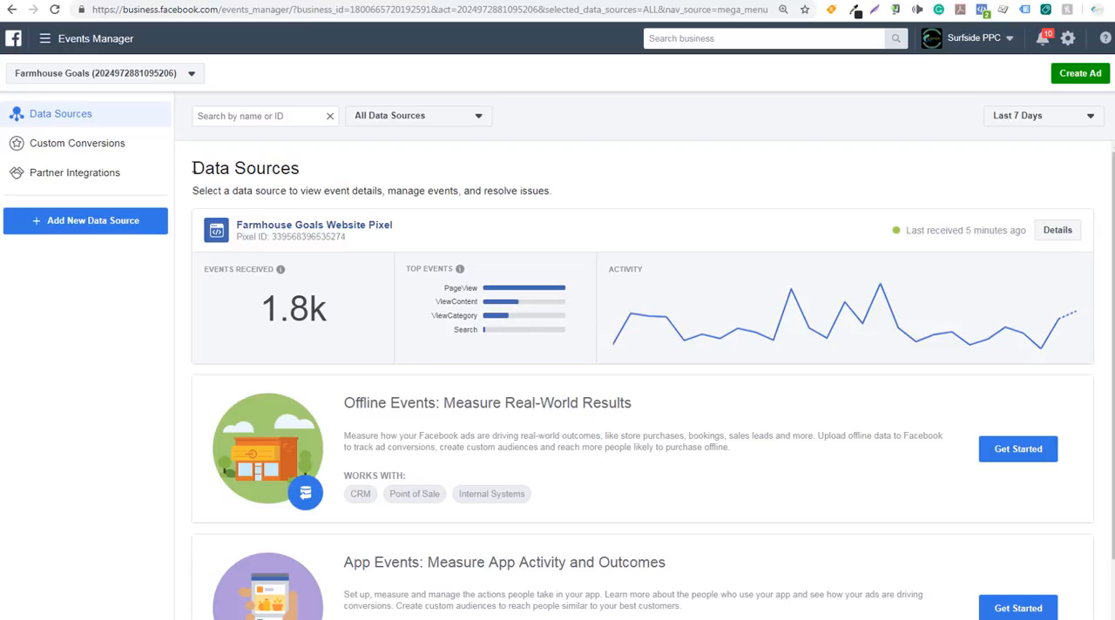
Look over the ad account's data sources and the form for creating a new Facebook pixel, without creating one
drag(192, 171, 273, 167)
click(277, 169)
scroll(612, 459, down, 1)
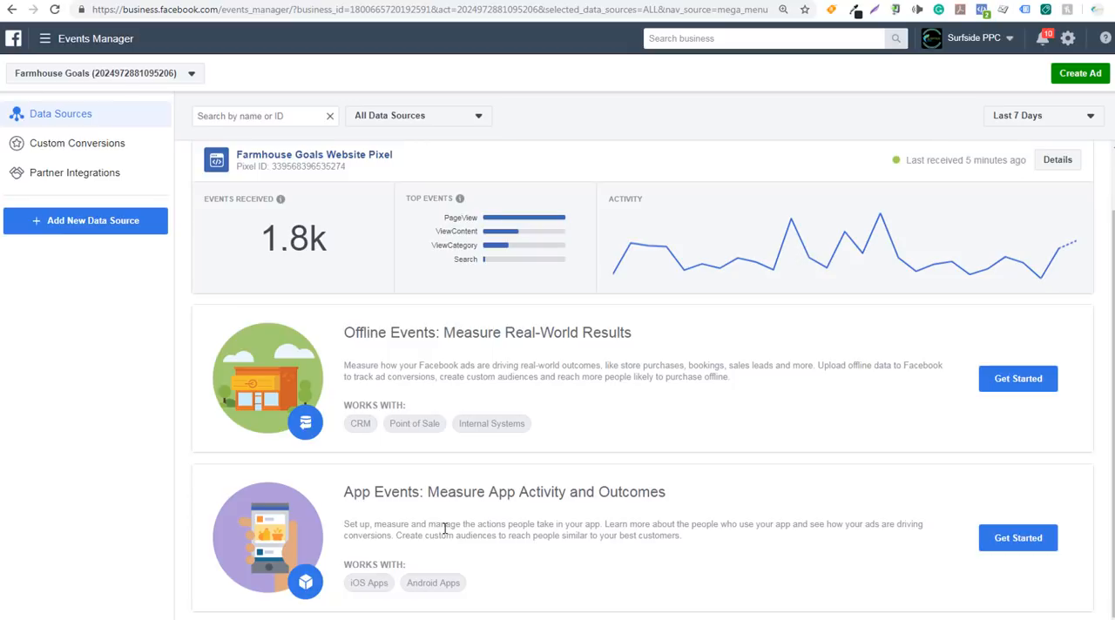
scroll(632, 368, up, 1)
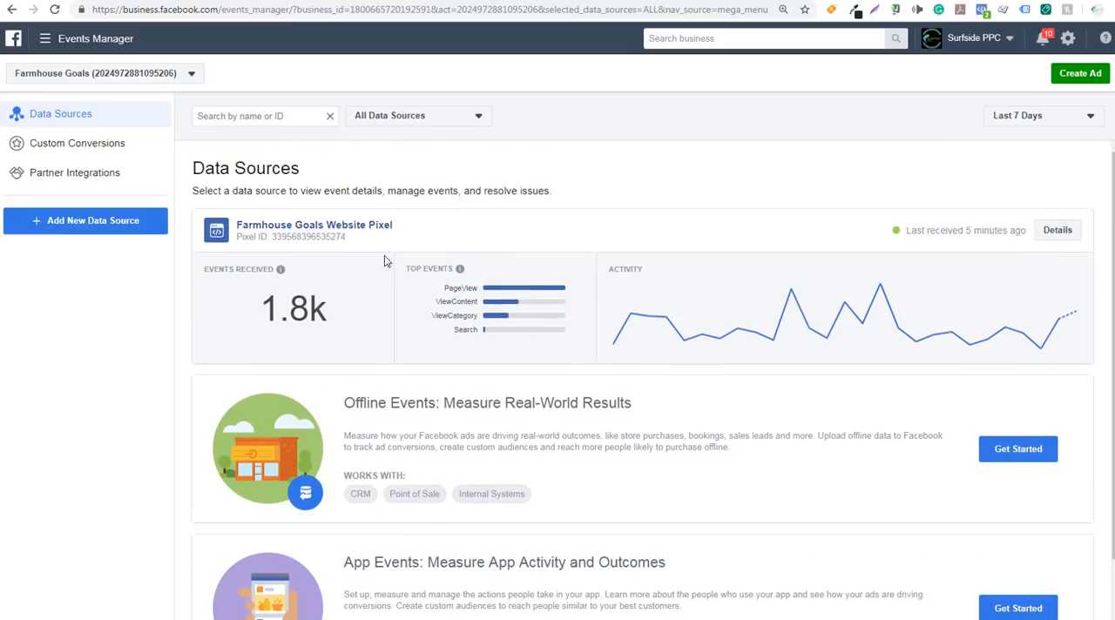
click(65, 224)
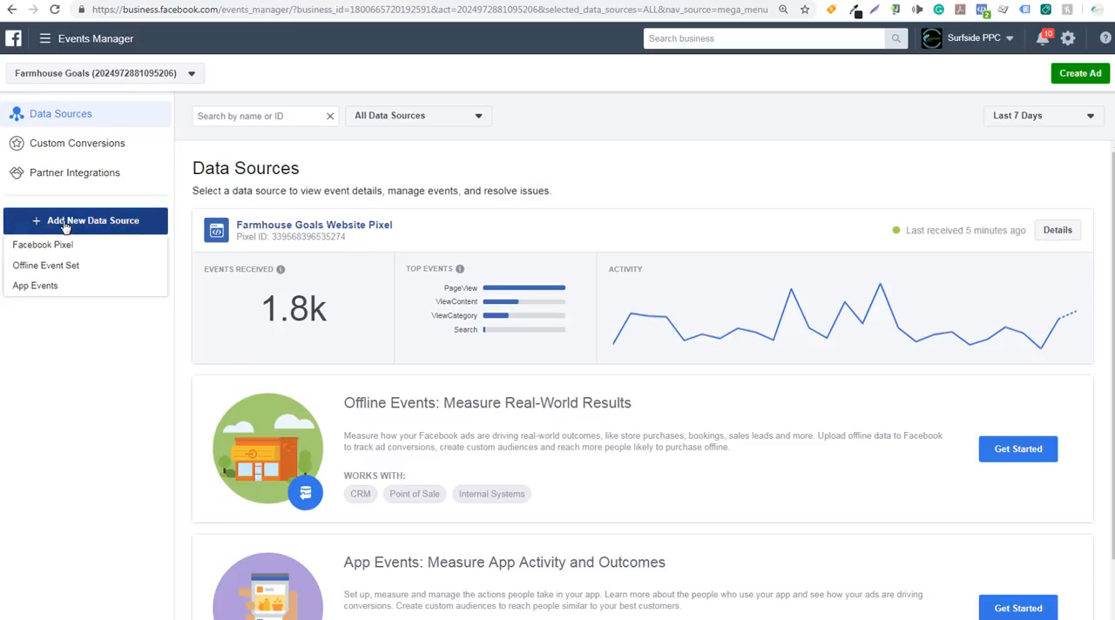
click(103, 249)
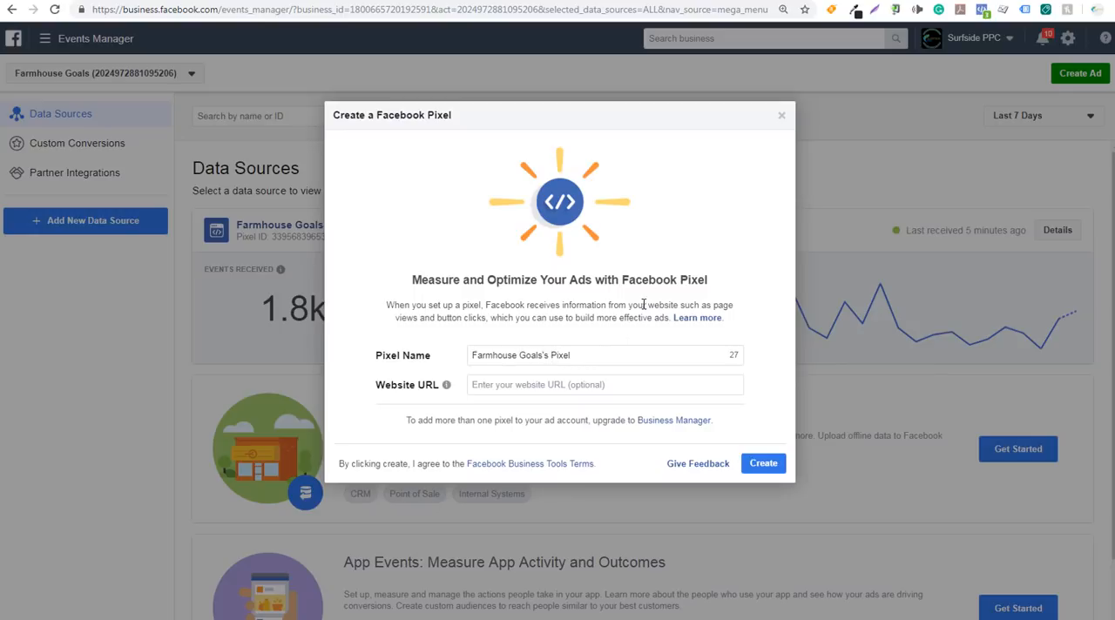
click(780, 115)
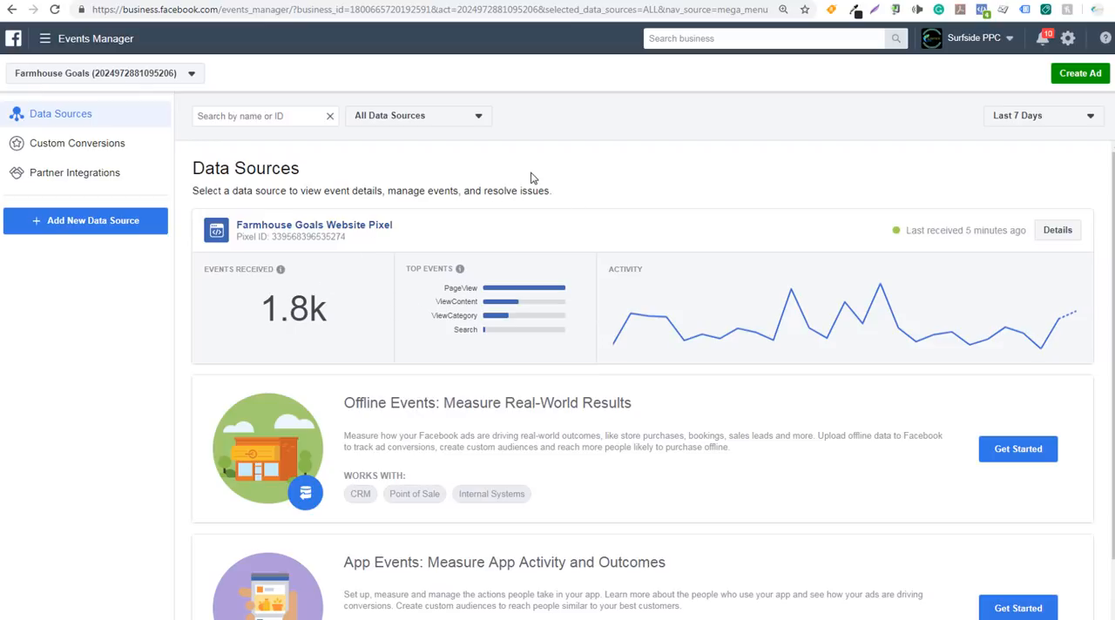
Start a custom conversion for all URL traffic whose URL contains "thank-you" and name it "Thank You"
click(74, 150)
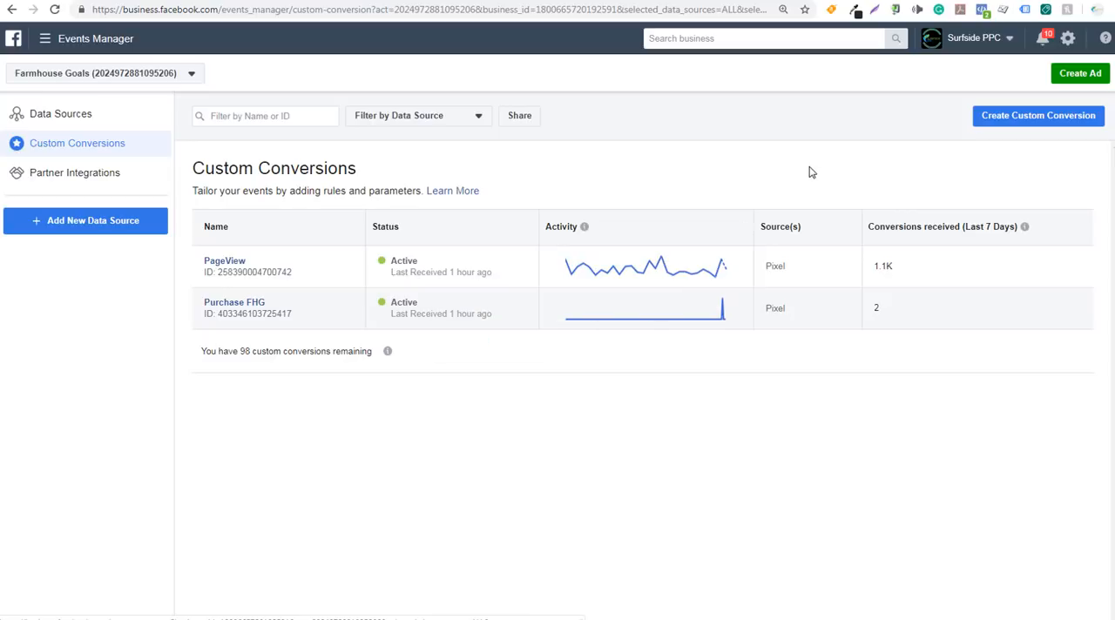
click(1027, 121)
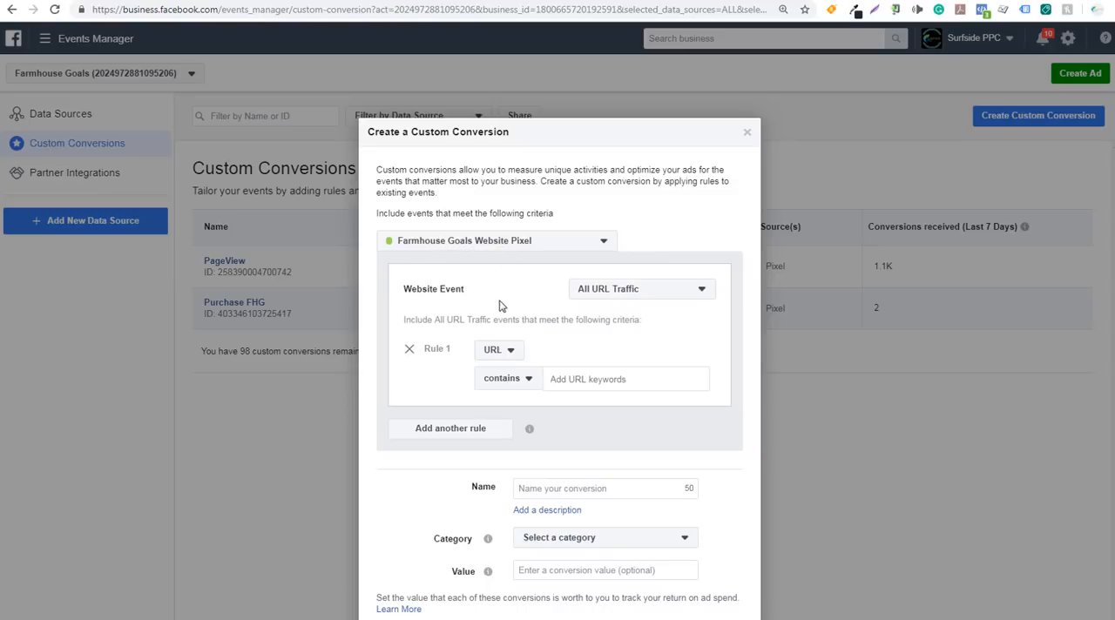
scroll(498, 305, down, 1)
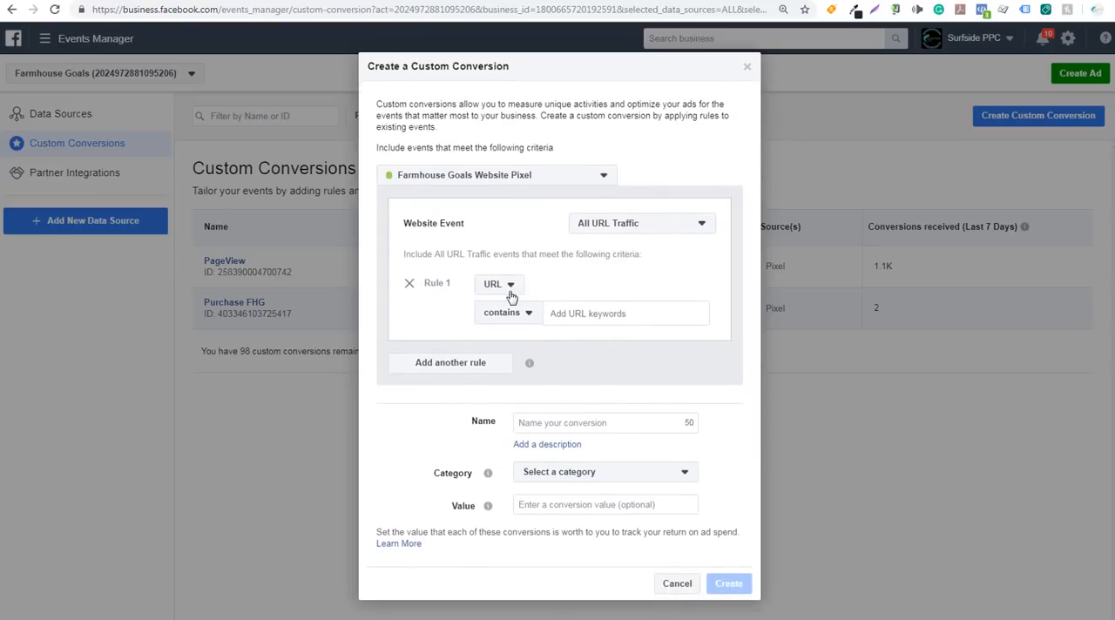
text(thank-you)
click(563, 422)
text(Thank You)
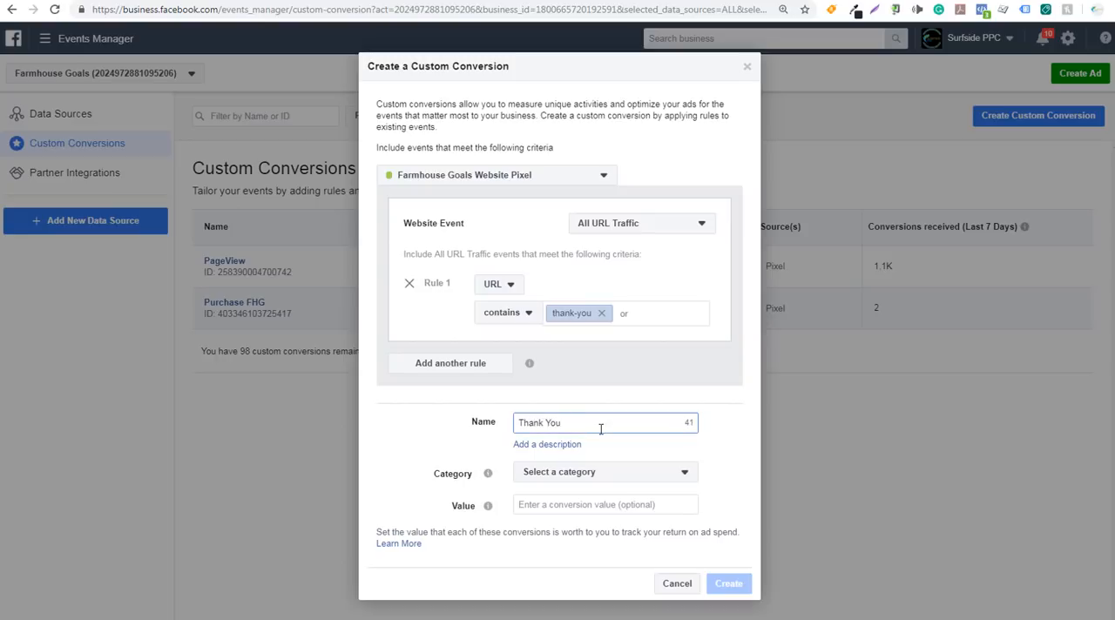
Set the custom conversion's category to Lead and its value to $20.00
click(637, 472)
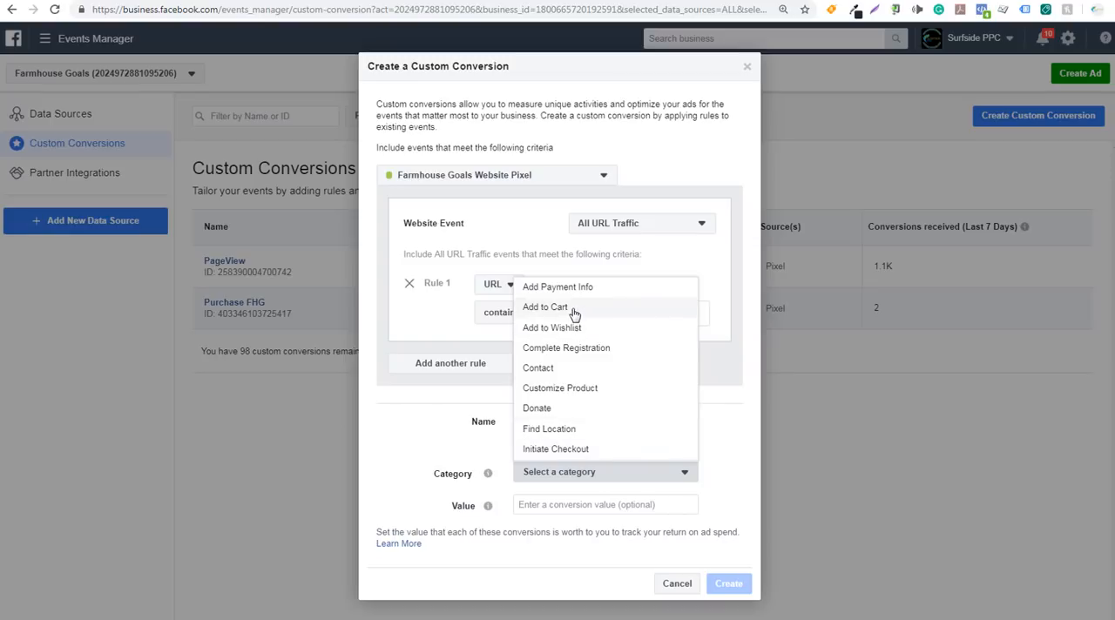
scroll(574, 355, down, 3)
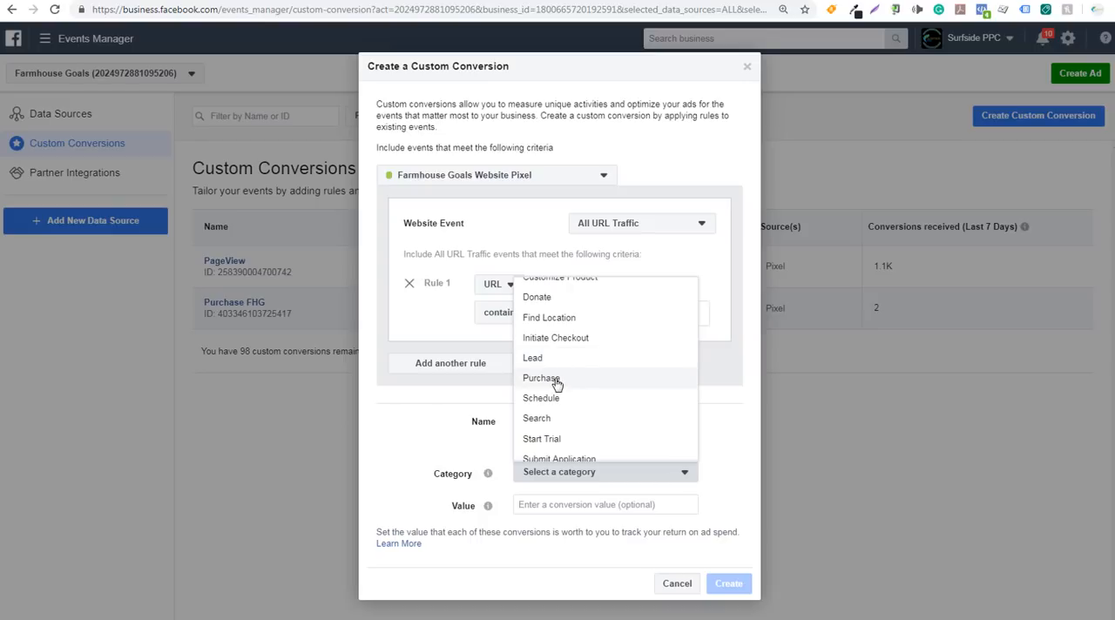
click(552, 360)
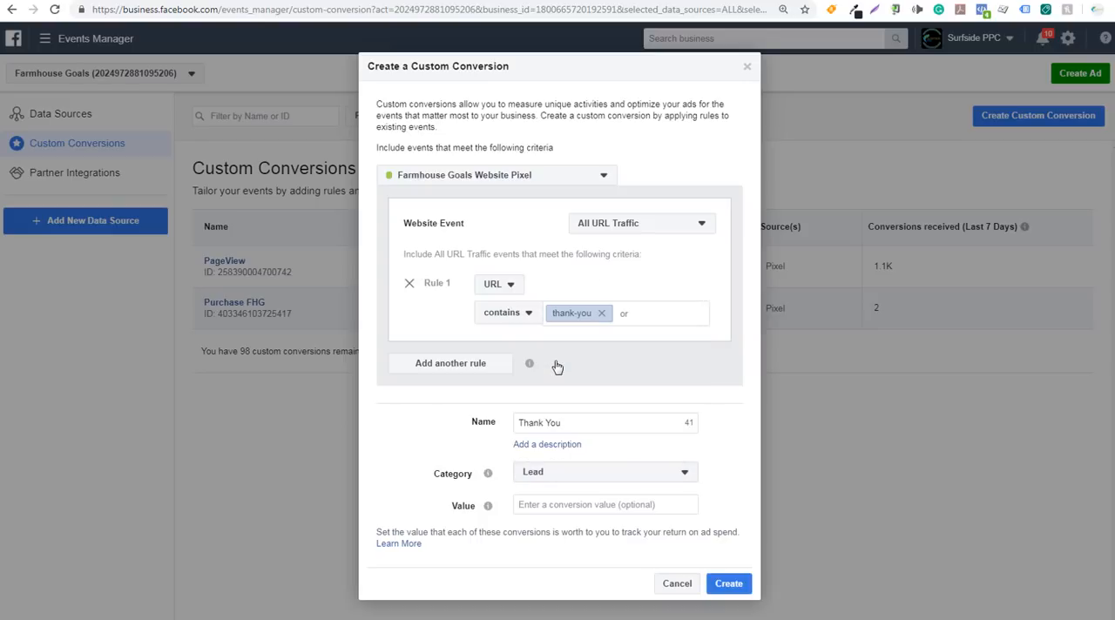
click(553, 505)
text(1)
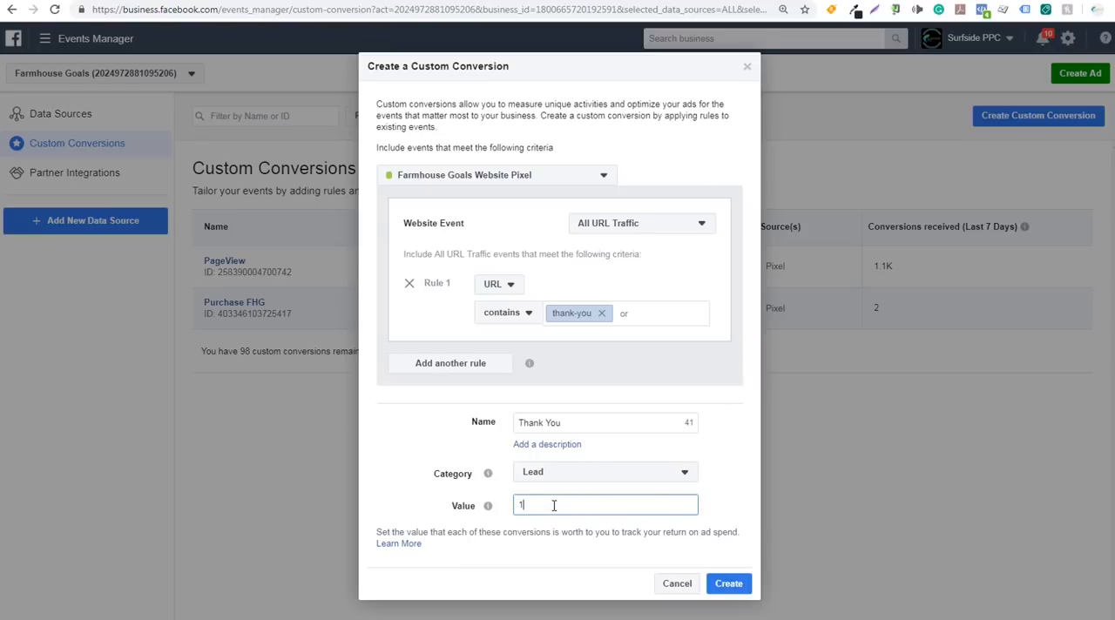
text(0)
key(BackSpace)
key(BackSpace)
text(20)
key(Tab)
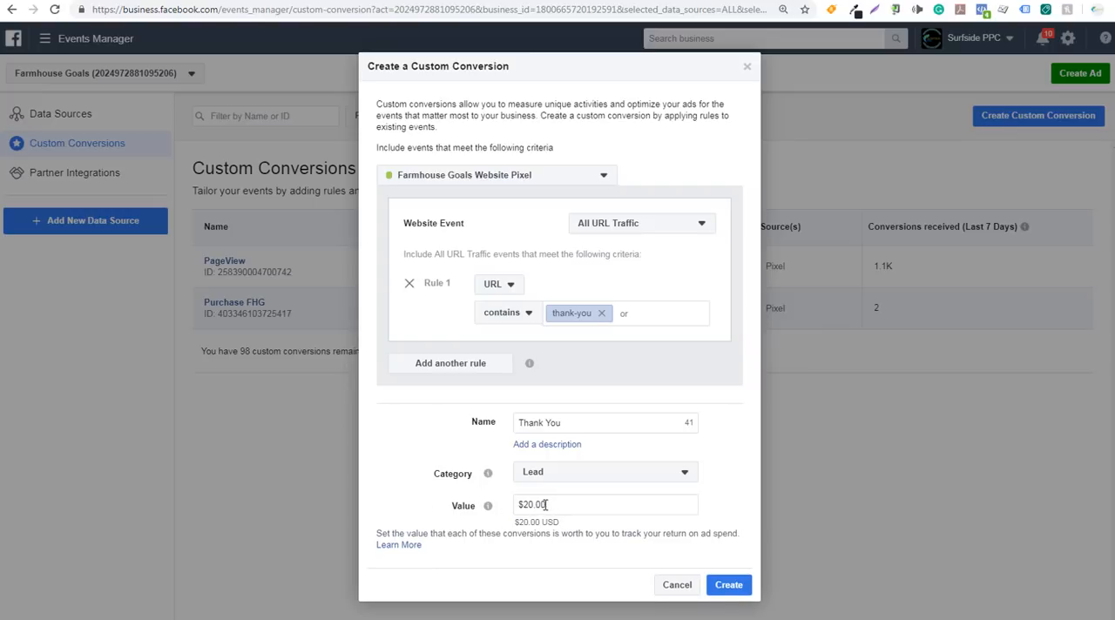
Replace the URL keyword of Rule 1 with "complete-purchase" and rename the conversion "Completed Purchase"
click(601, 312)
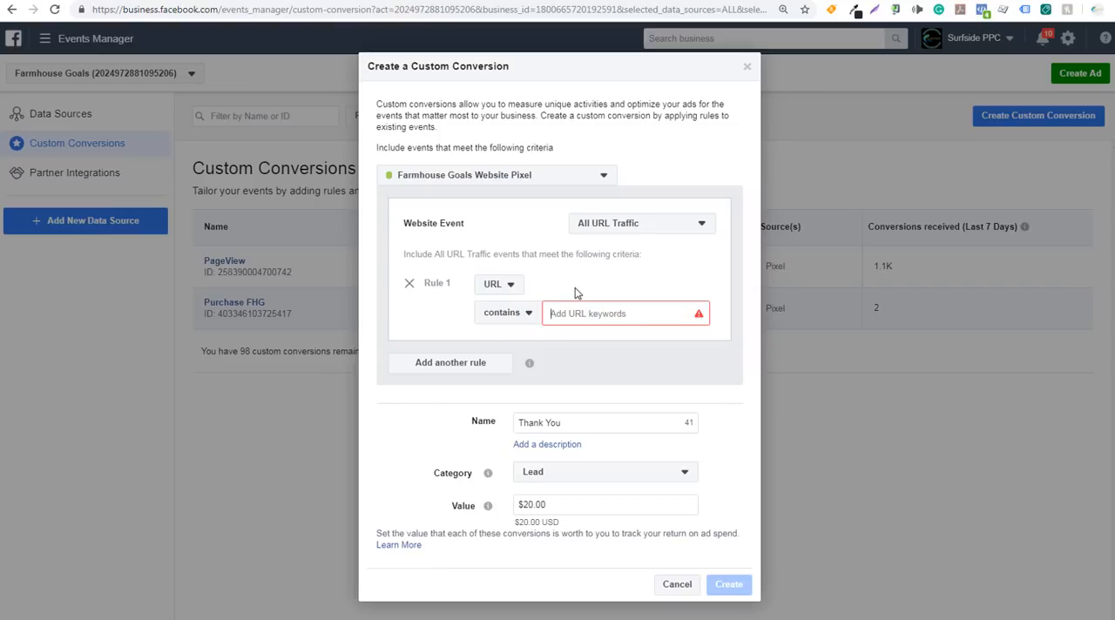
text(complete-pur)
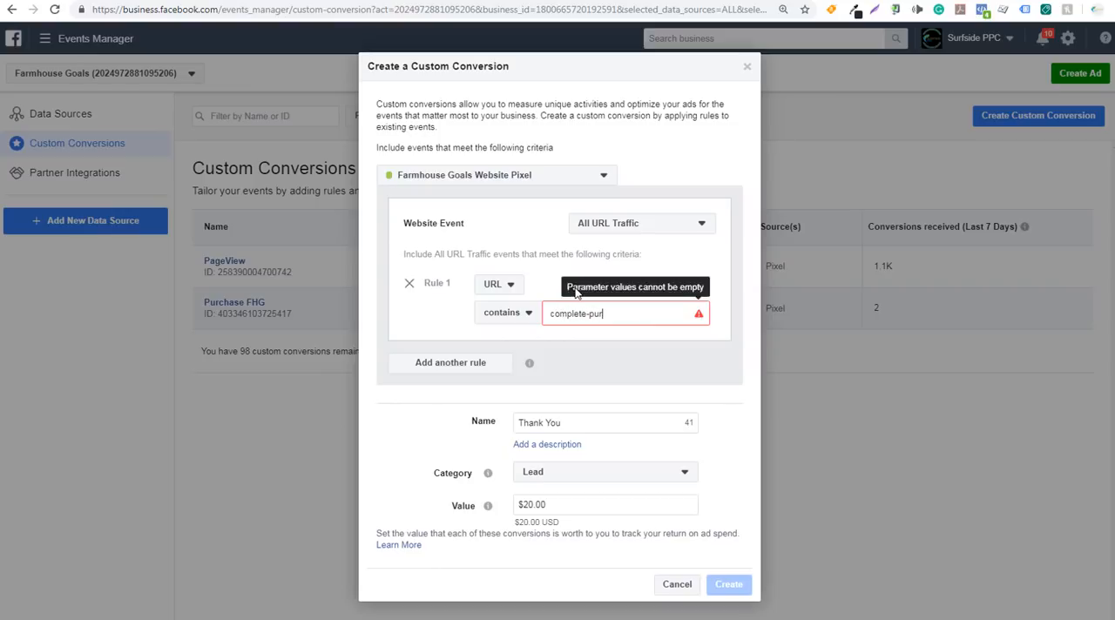
text(chase)
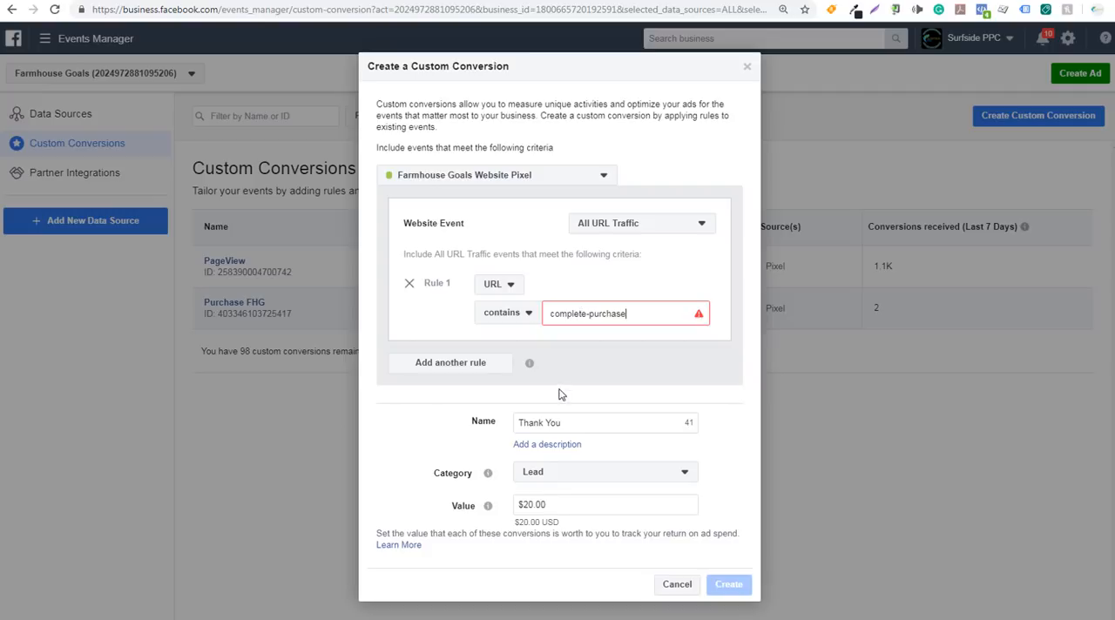
drag(564, 419, 491, 420)
text(C)
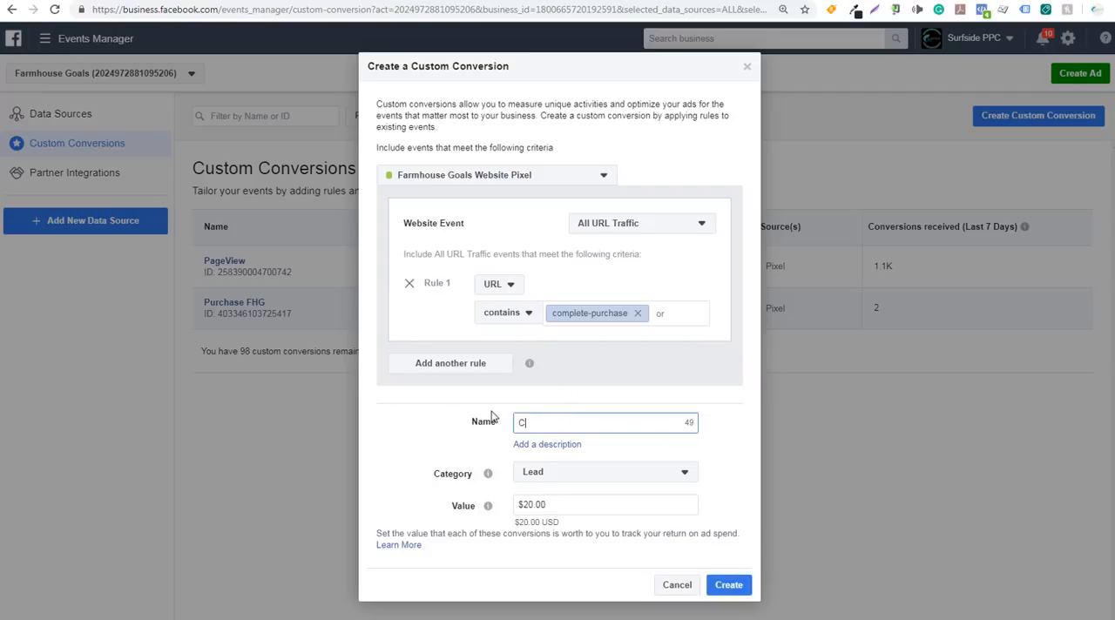
text(ompleted Purchase)
Set the conversion's category to Purchase and its value to $50.00, and discard the custom conversion without creating it
click(566, 476)
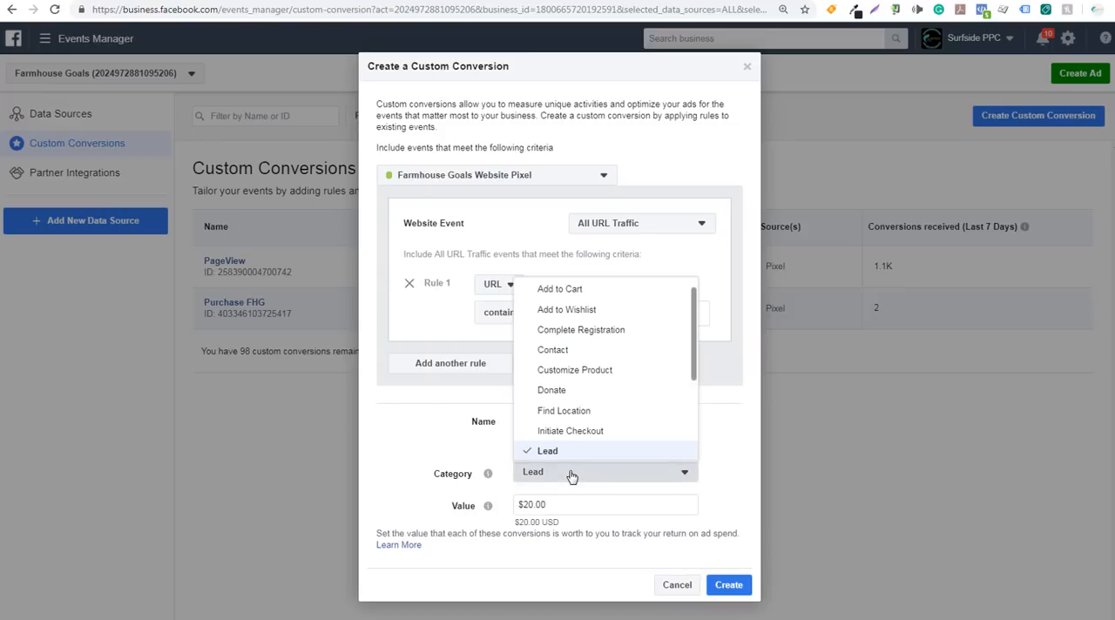
scroll(583, 410, down, 3)
click(569, 366)
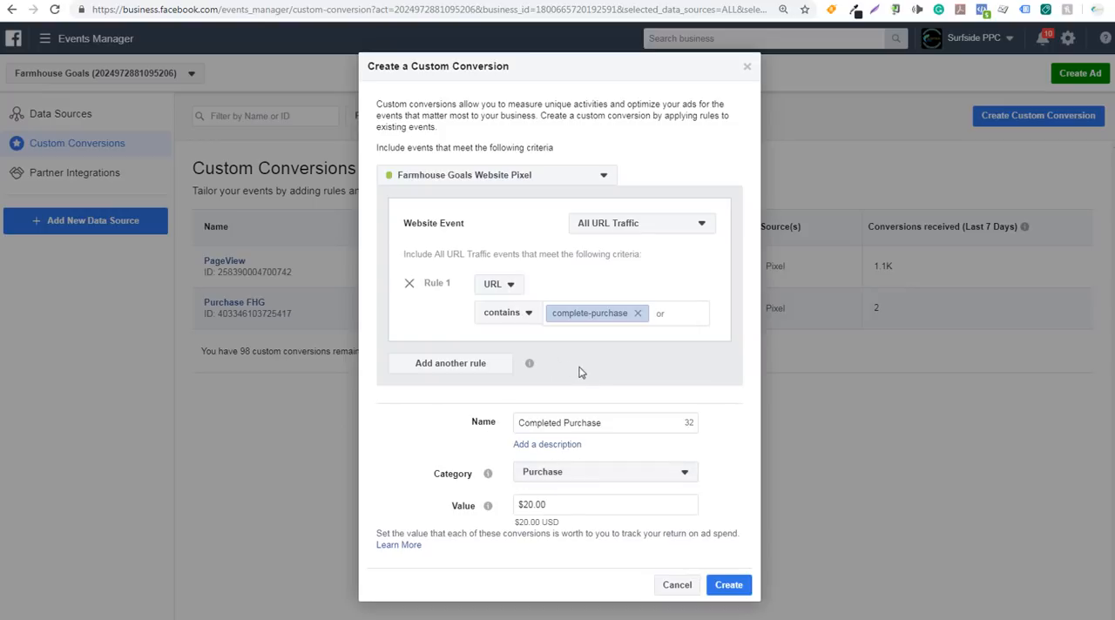
drag(577, 506, 507, 505)
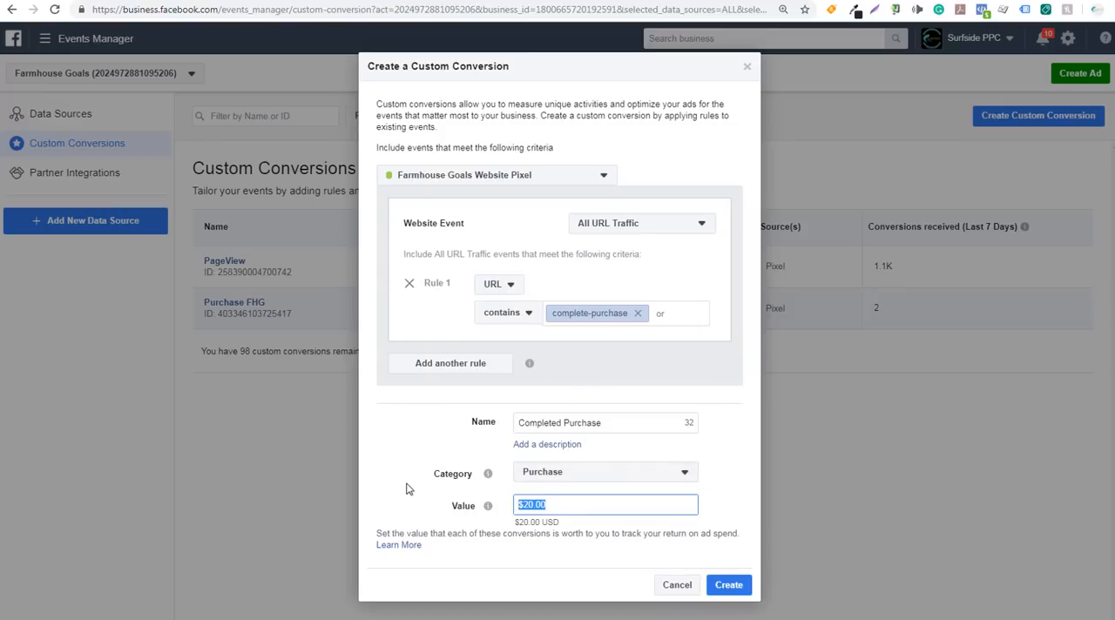
text(5)
click(406, 488)
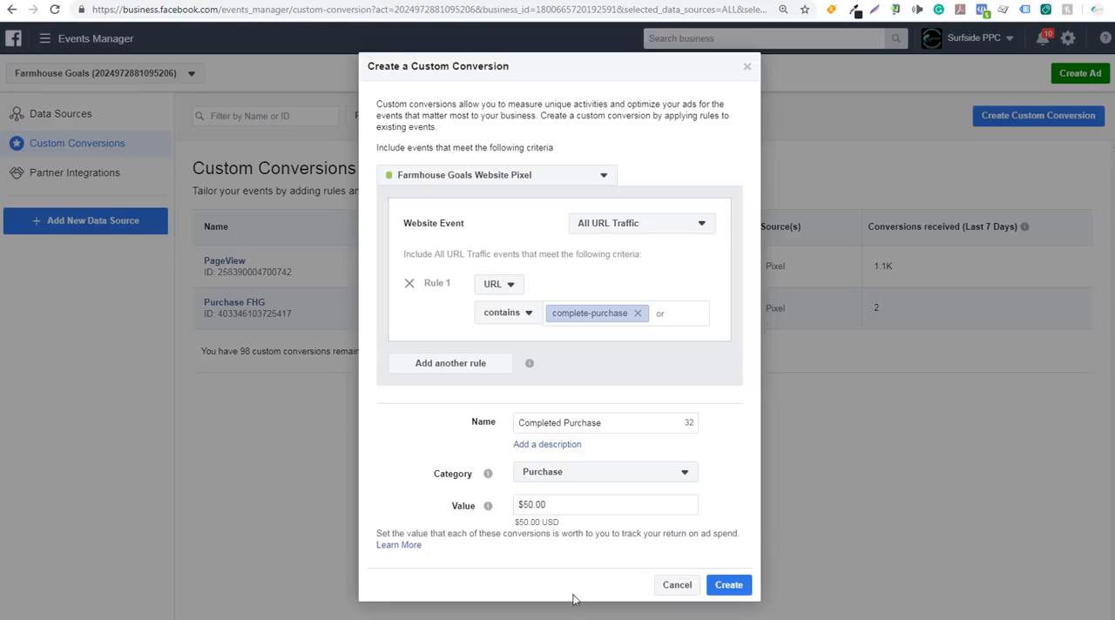
click(677, 589)
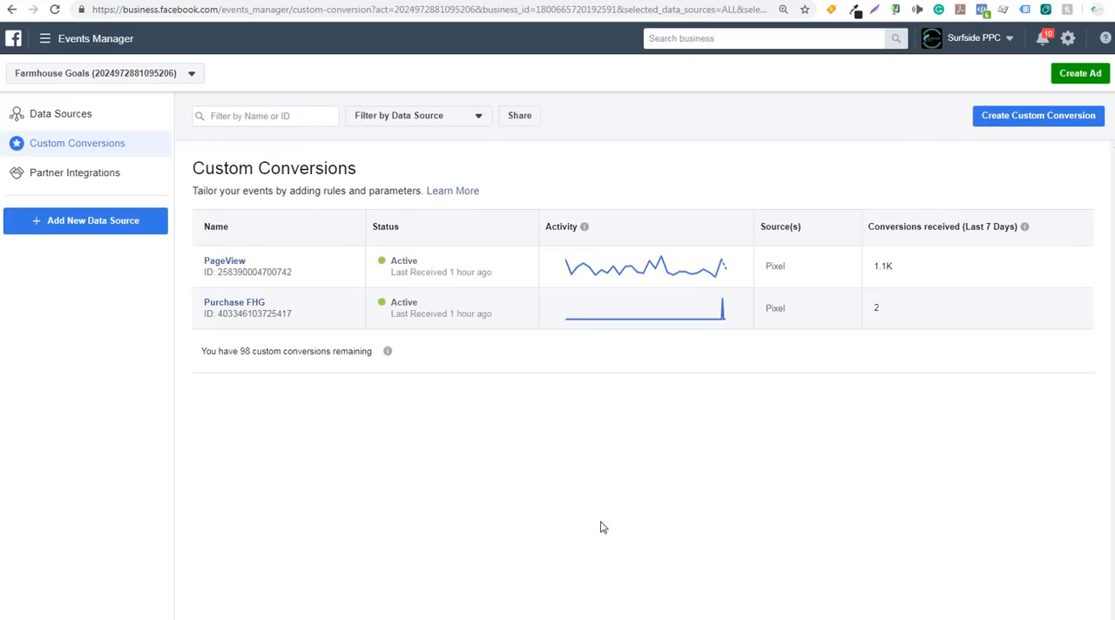
Browse the partner integrations available for ecommerce and website platforms
click(93, 175)
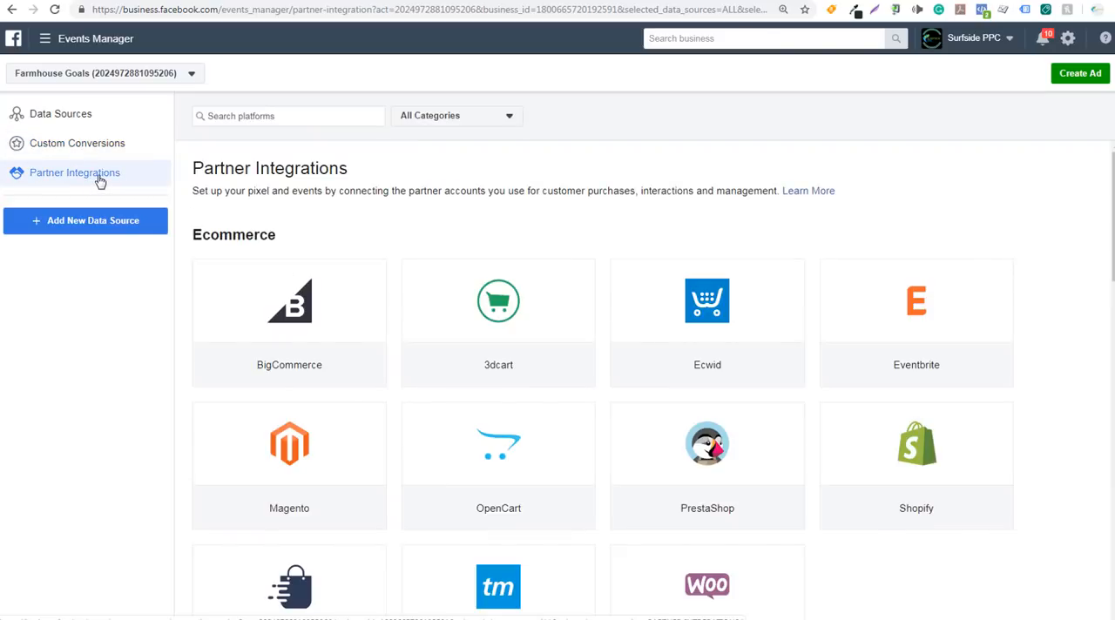
mouse_move(288, 326)
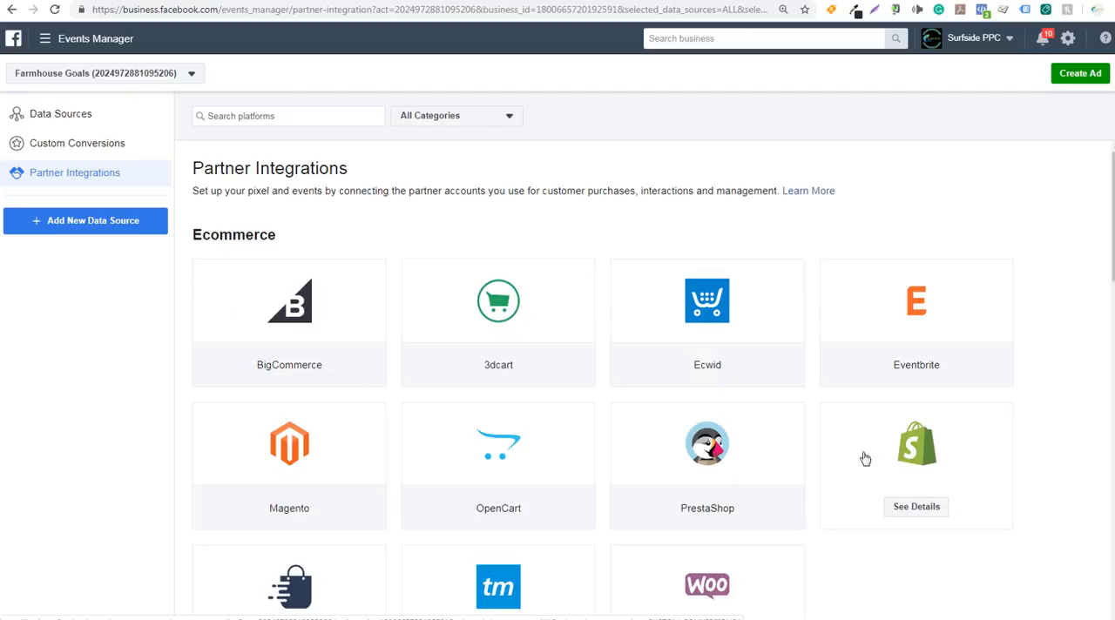
scroll(1029, 431, down, 4)
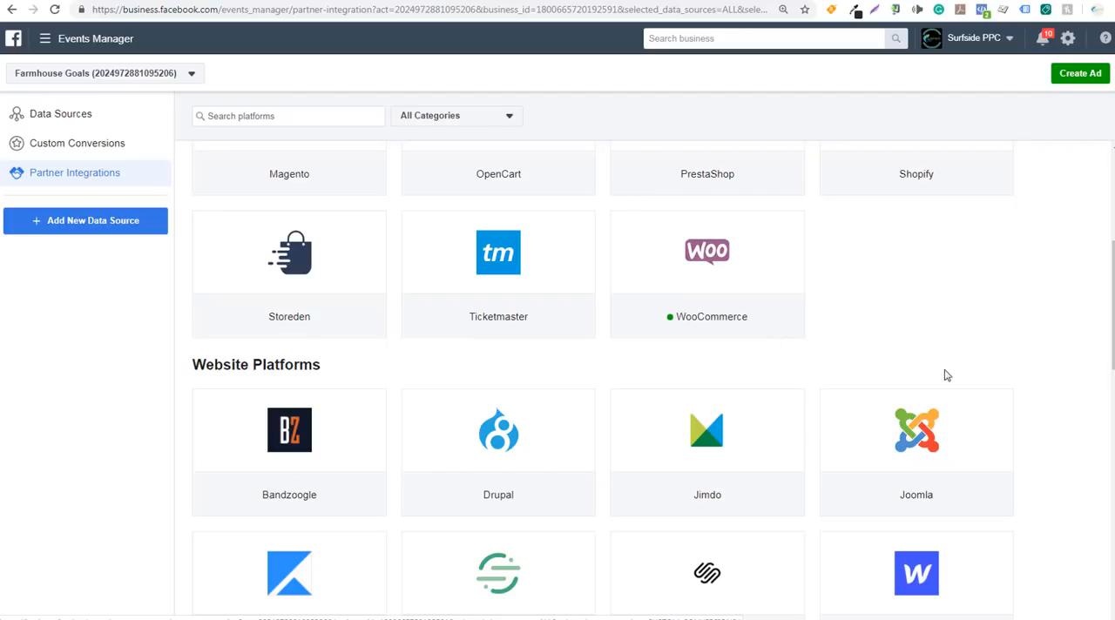
mouse_move(923, 465)
mouse_move(714, 340)
scroll(980, 284, up, 4)
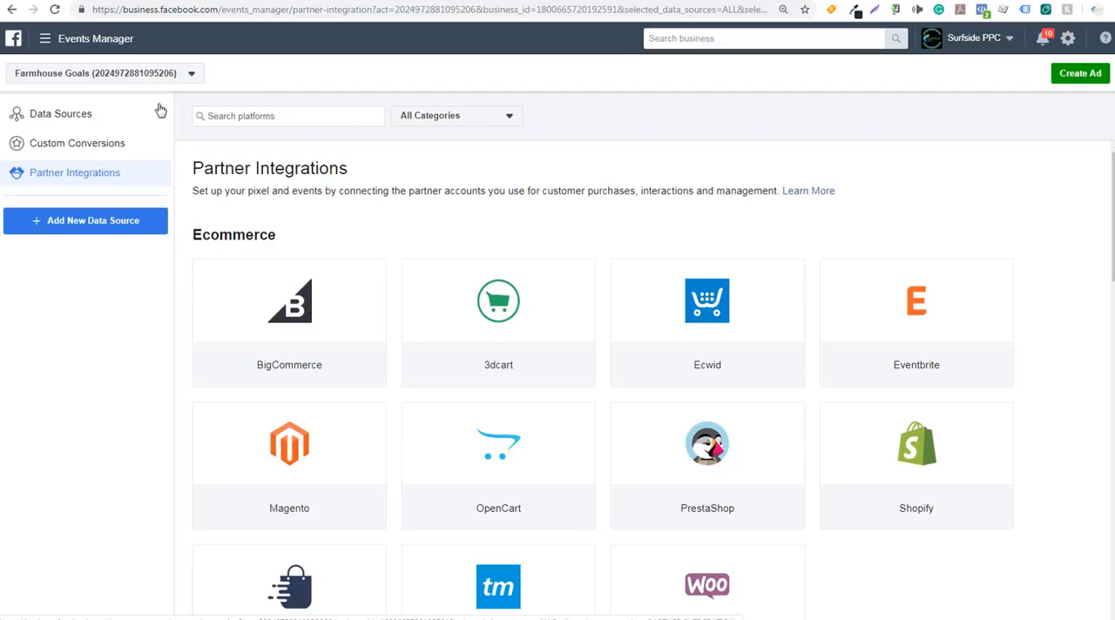
Switch to Ads Manager and start a new campaign with the Conversions objective
click(59, 42)
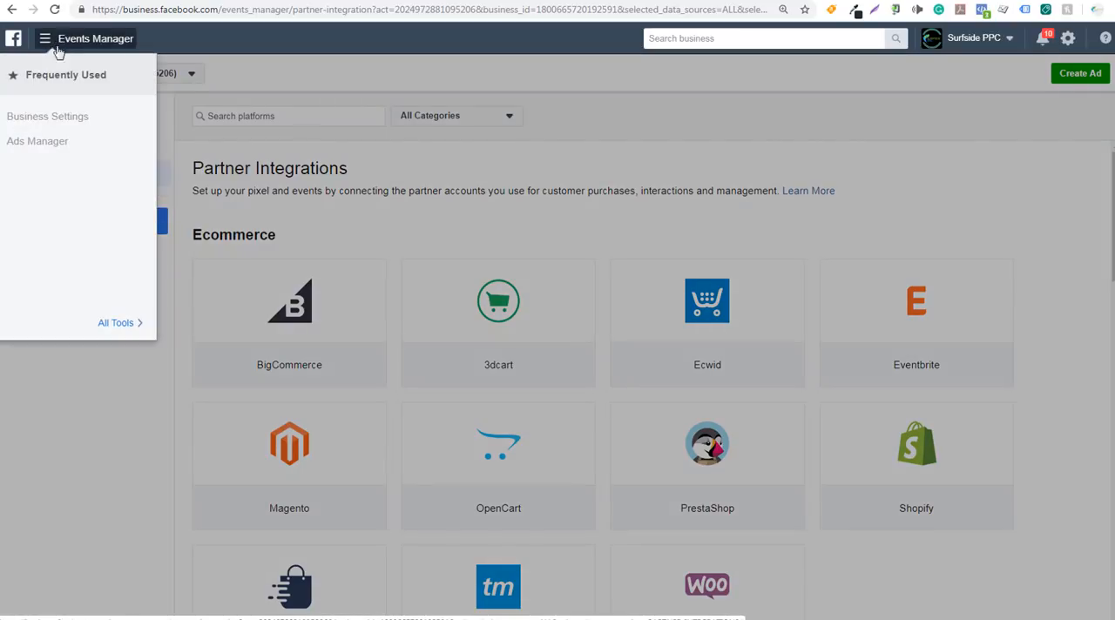
click(43, 148)
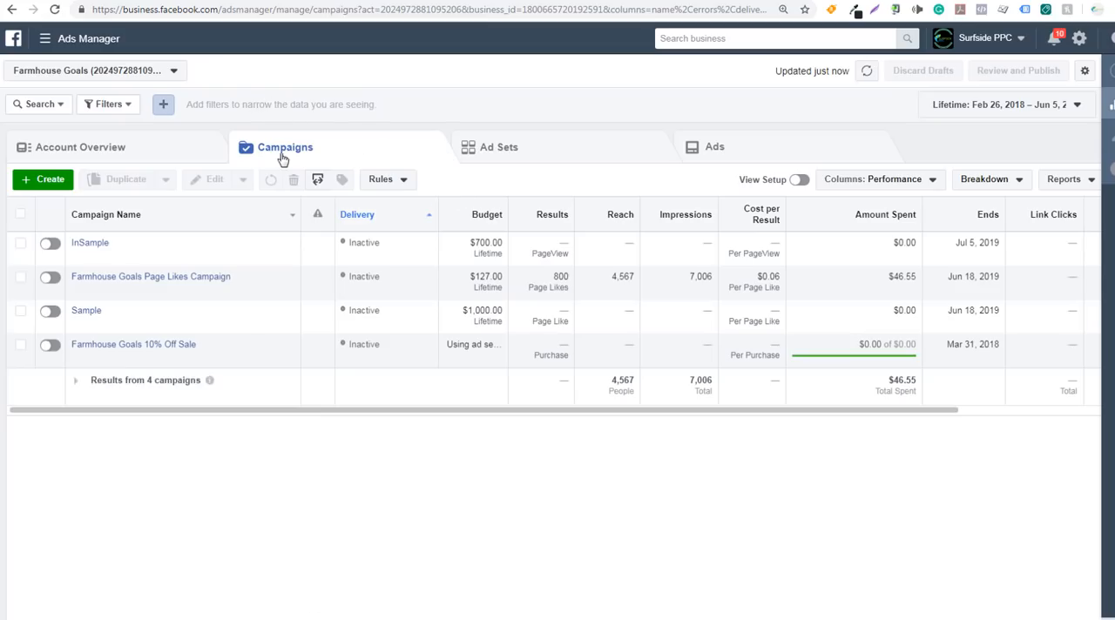
click(46, 184)
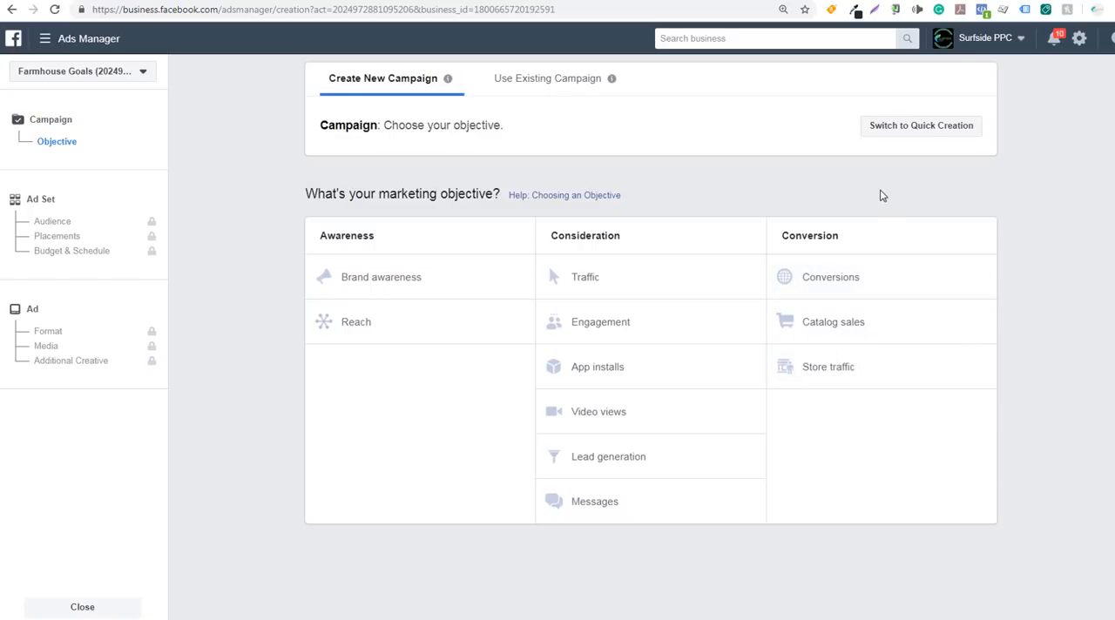
click(878, 286)
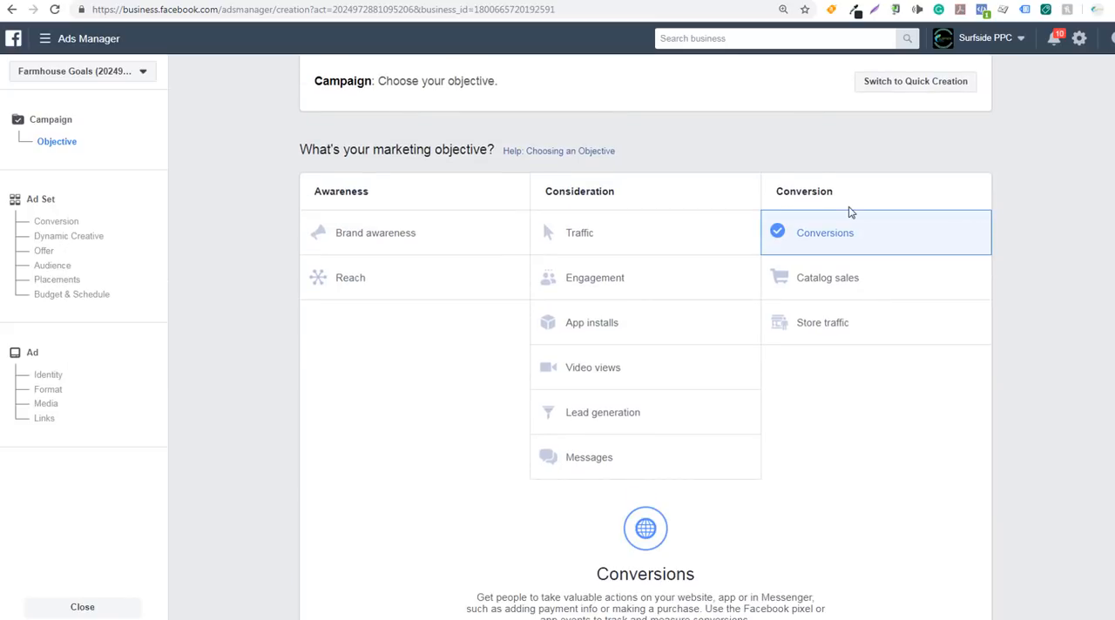
Name the new campaign "Instagram Example Campaign FHG Purchases"
scroll(992, 270, down, 3)
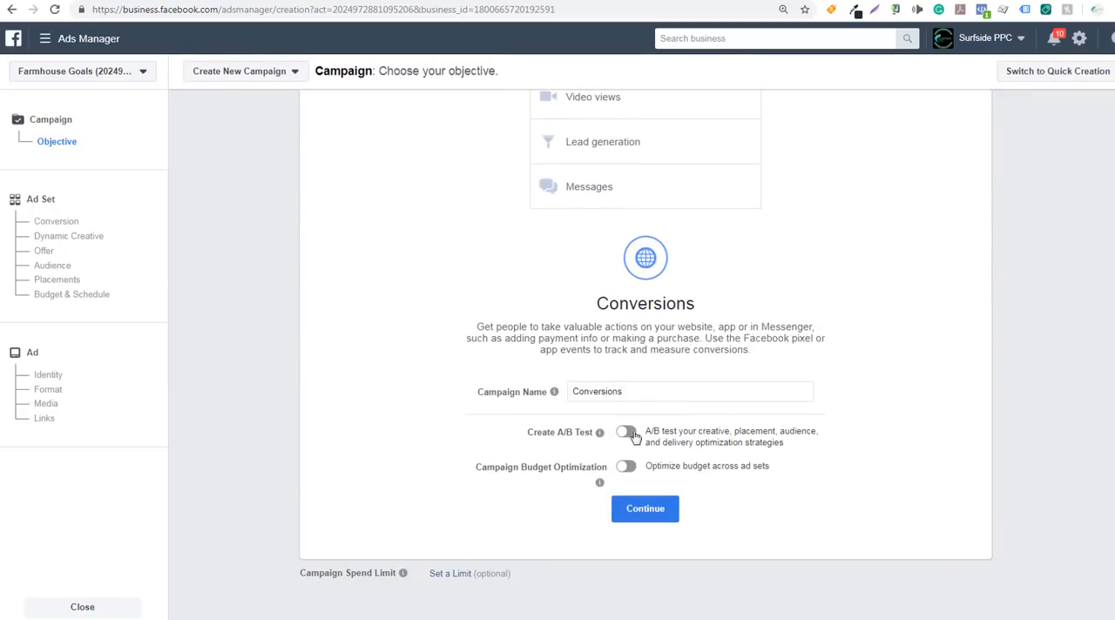
drag(638, 394, 597, 394)
key(ctrl+a)
text(Instag)
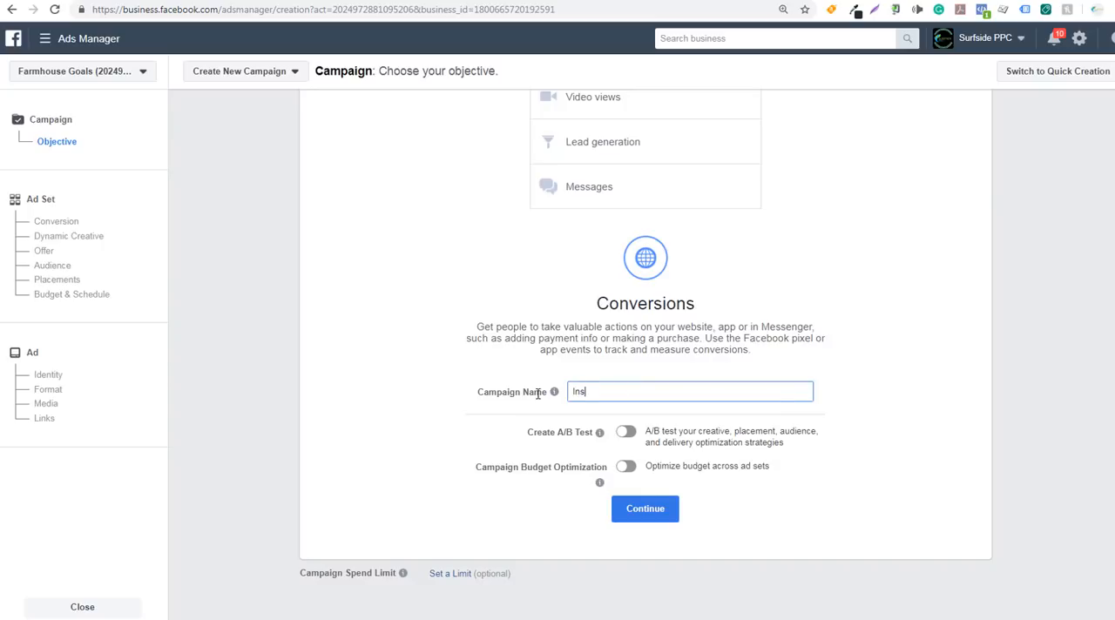
text(ram Example Campaign)
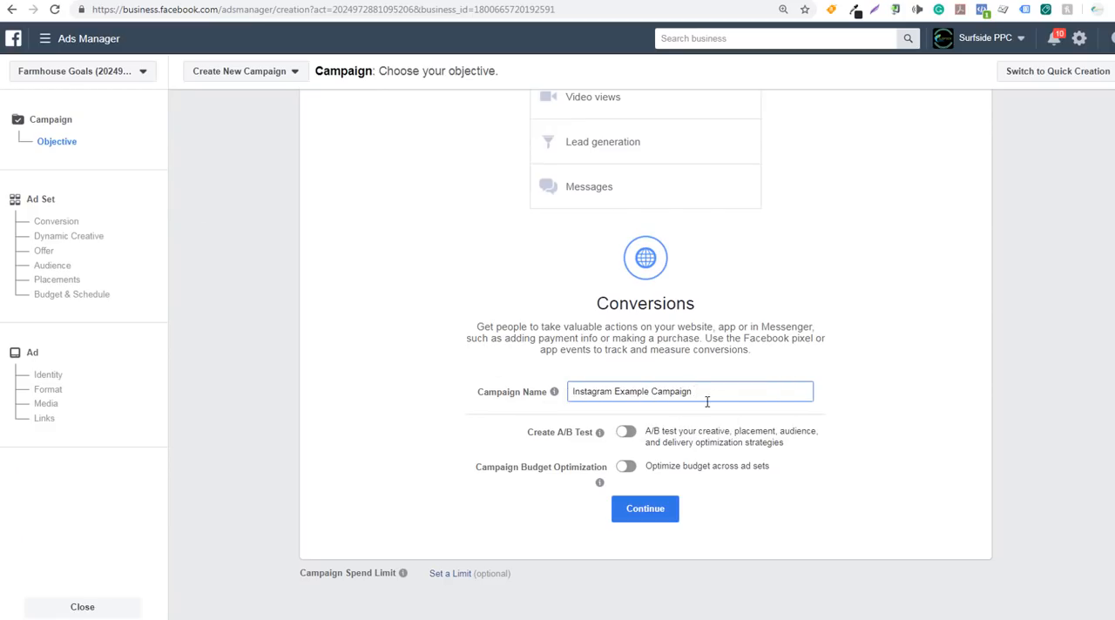
text(G Purchases)
scroll(823, 281, up, 3)
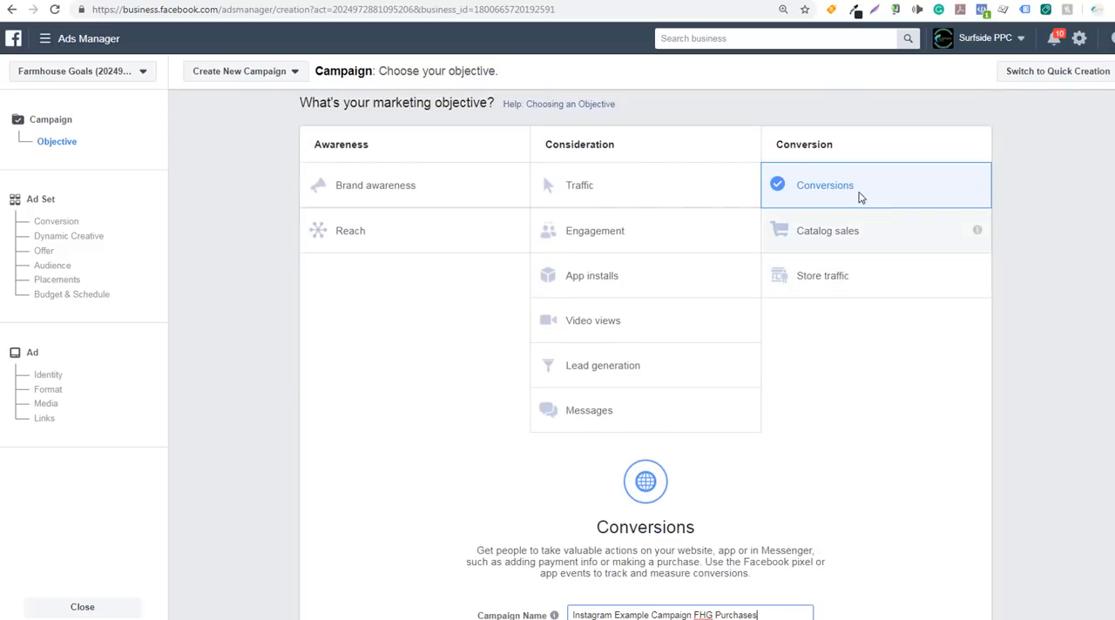
Turn on Campaign Budget Optimization for the new Conversions campaign
scroll(861, 324, down, 3)
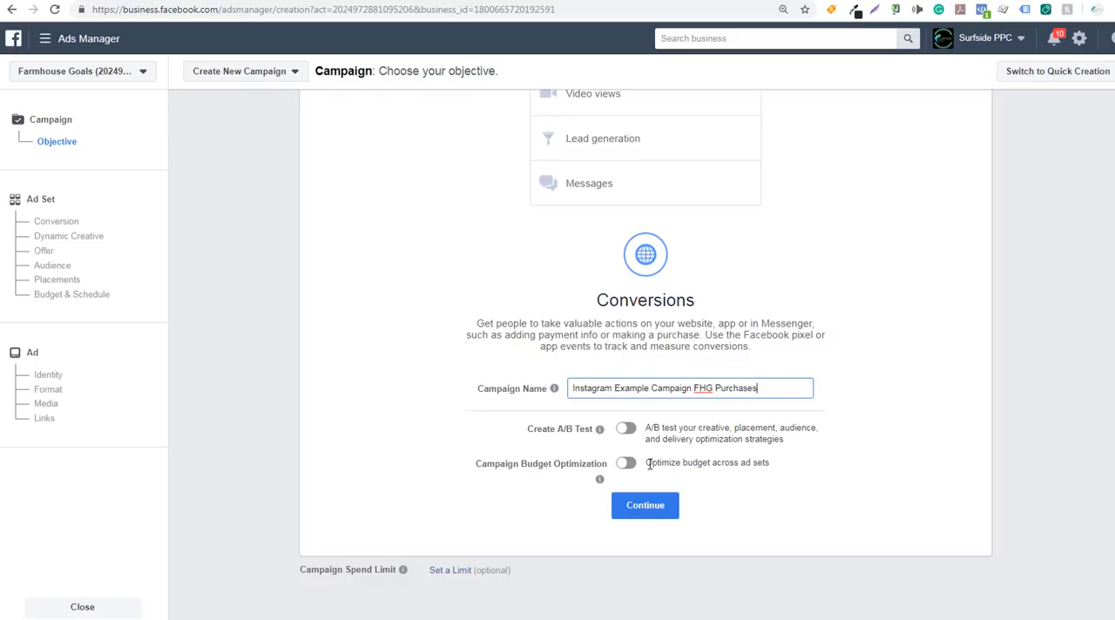
drag(658, 464, 754, 465)
click(761, 464)
click(626, 462)
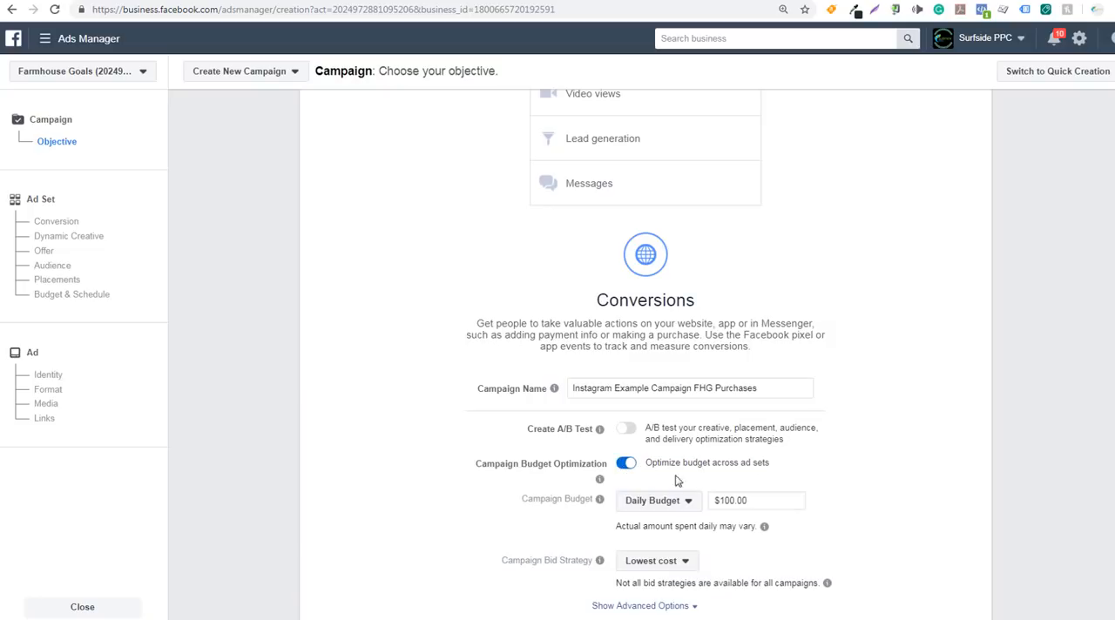
scroll(914, 470, down, 1)
scroll(914, 470, down, 1)
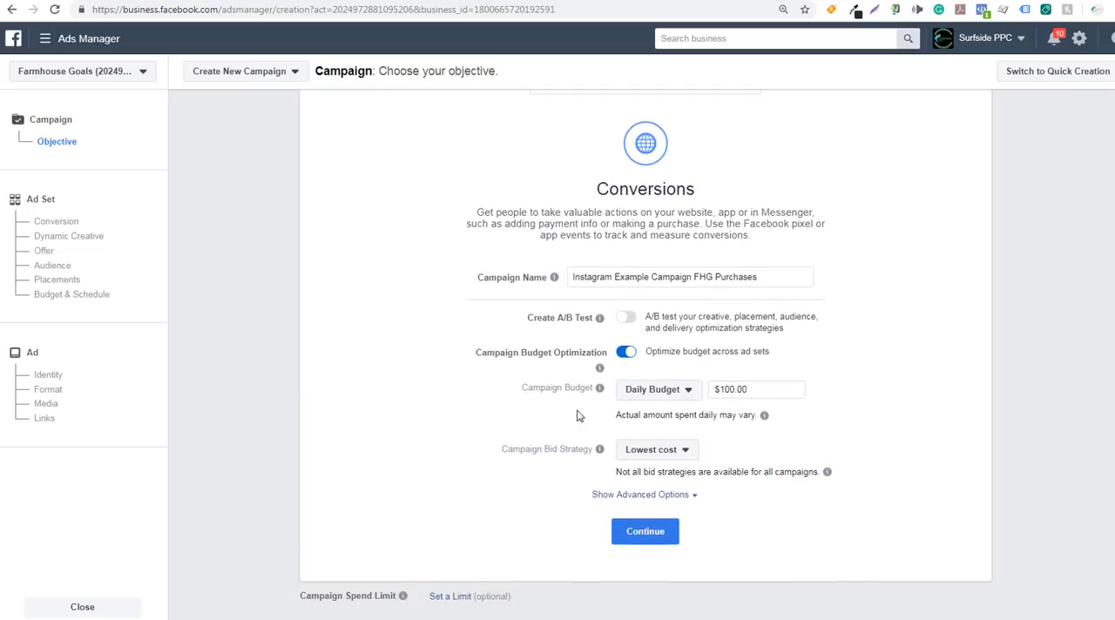
Set the campaign budget to a Lifetime Budget of $500.00 and continue to the ad set settings
click(659, 394)
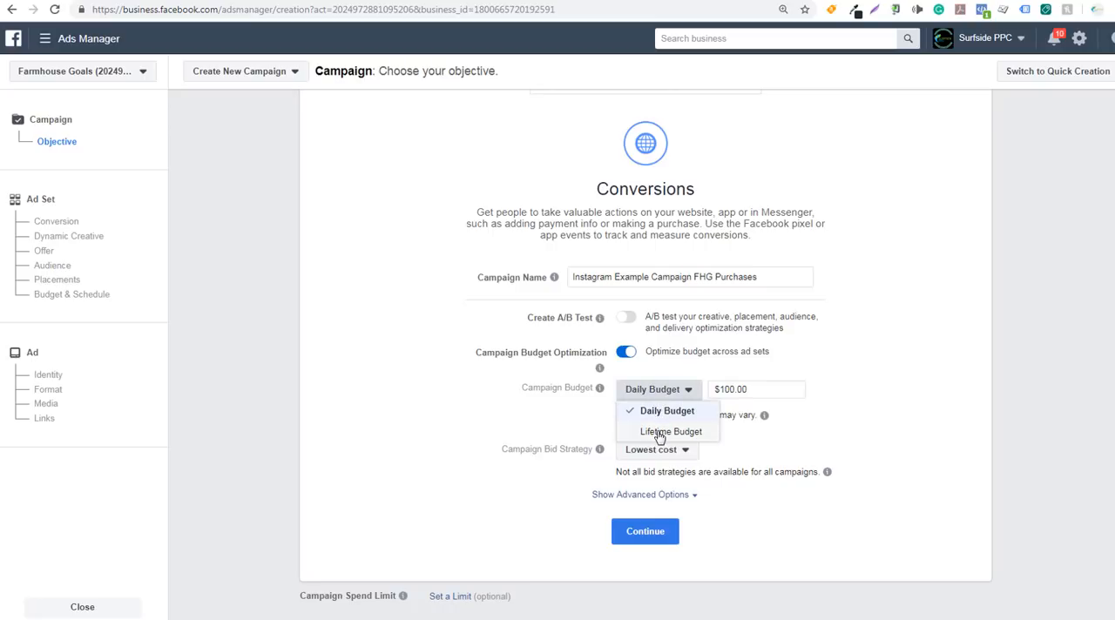
click(659, 432)
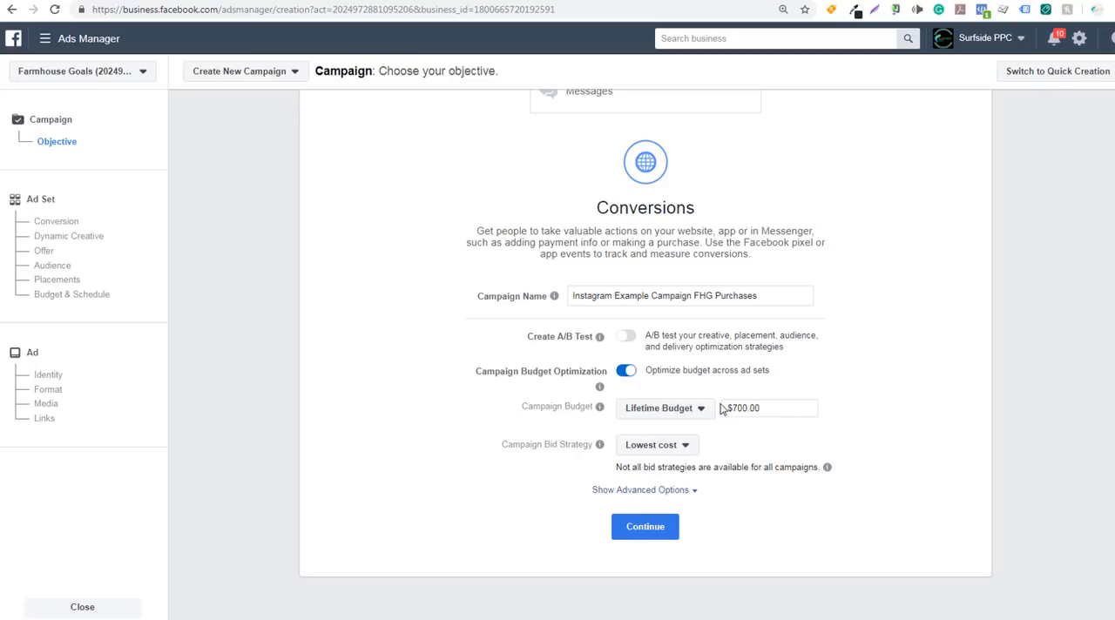
drag(781, 404, 705, 414)
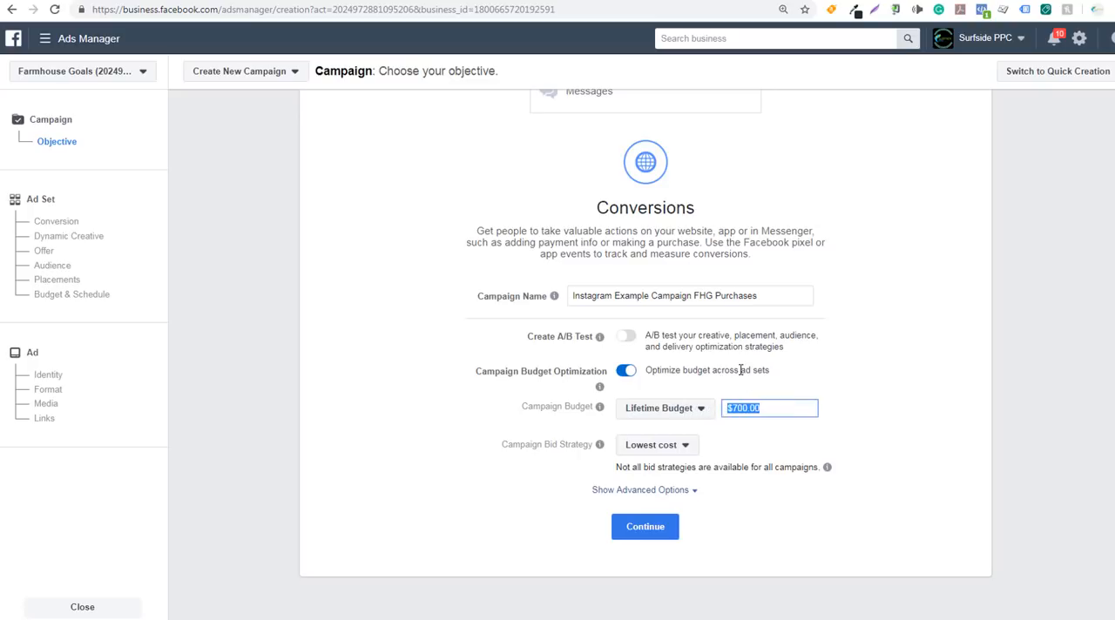
key(BackSpace)
text(500.00)
click(841, 373)
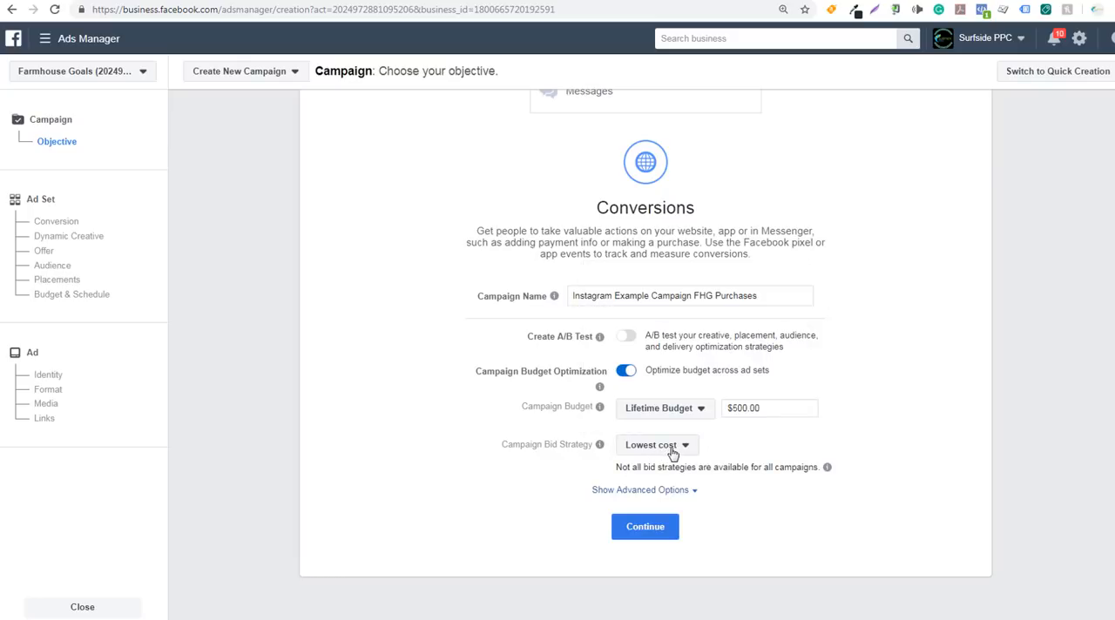
click(652, 531)
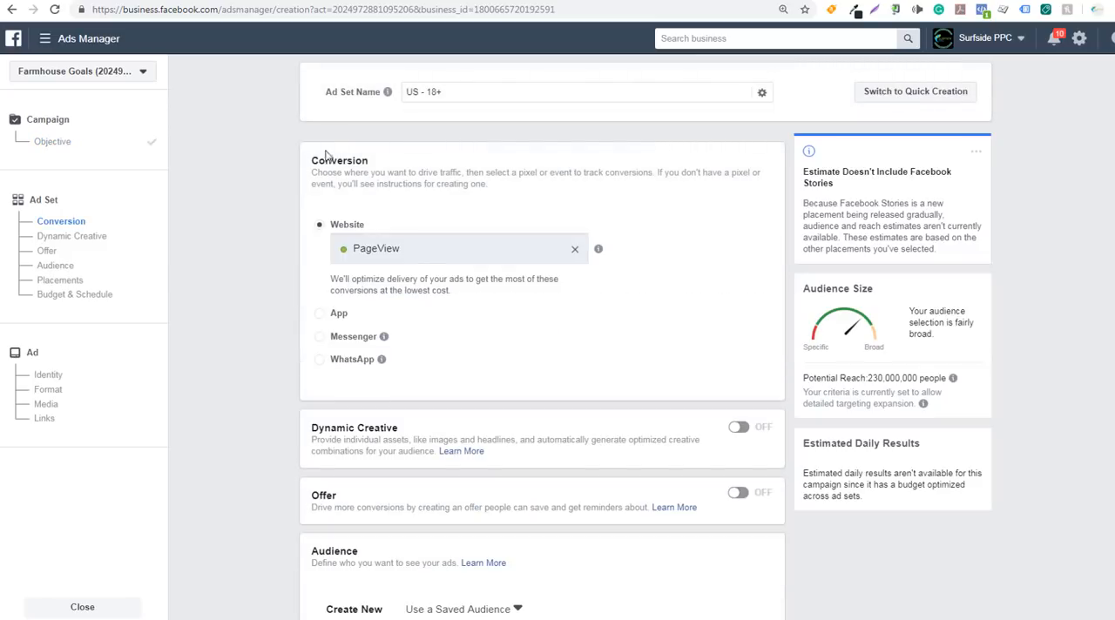
Name the ad set "Farmhouse Decor"
drag(451, 92, 401, 92)
text(Farmhouse Decor)
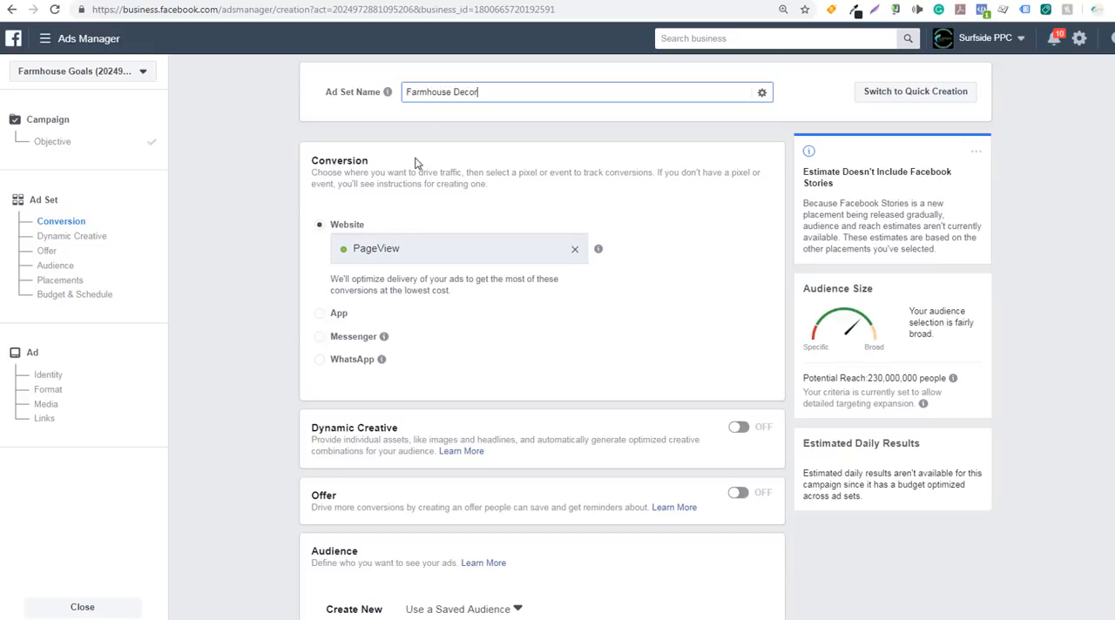
click(261, 167)
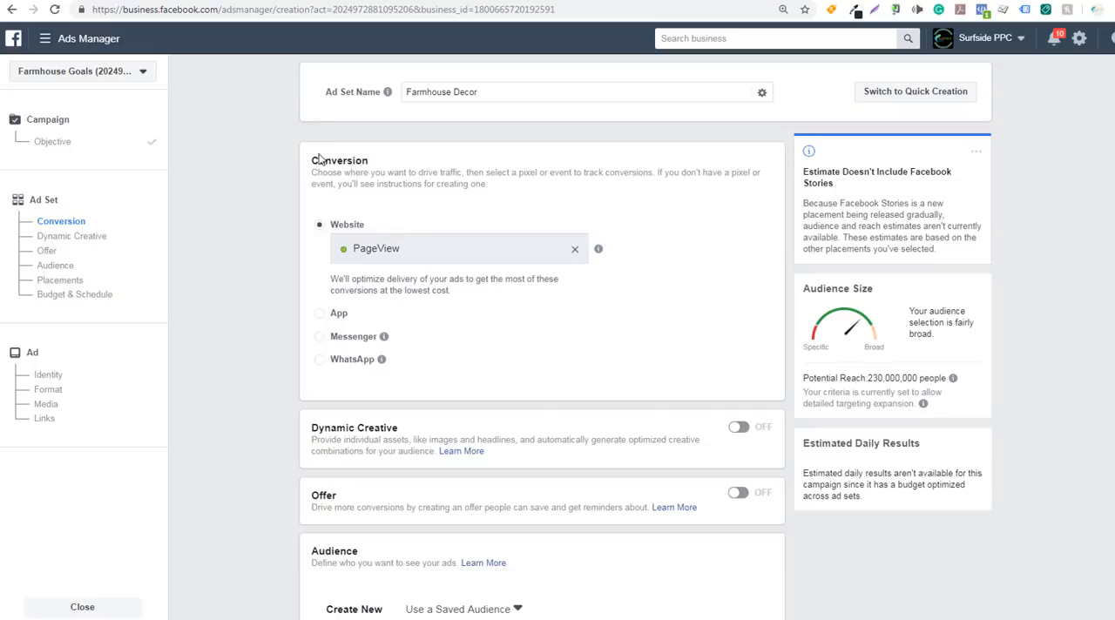
Replace the ad set's website conversion event with Purchase FHG
drag(312, 161, 367, 159)
click(393, 169)
click(575, 250)
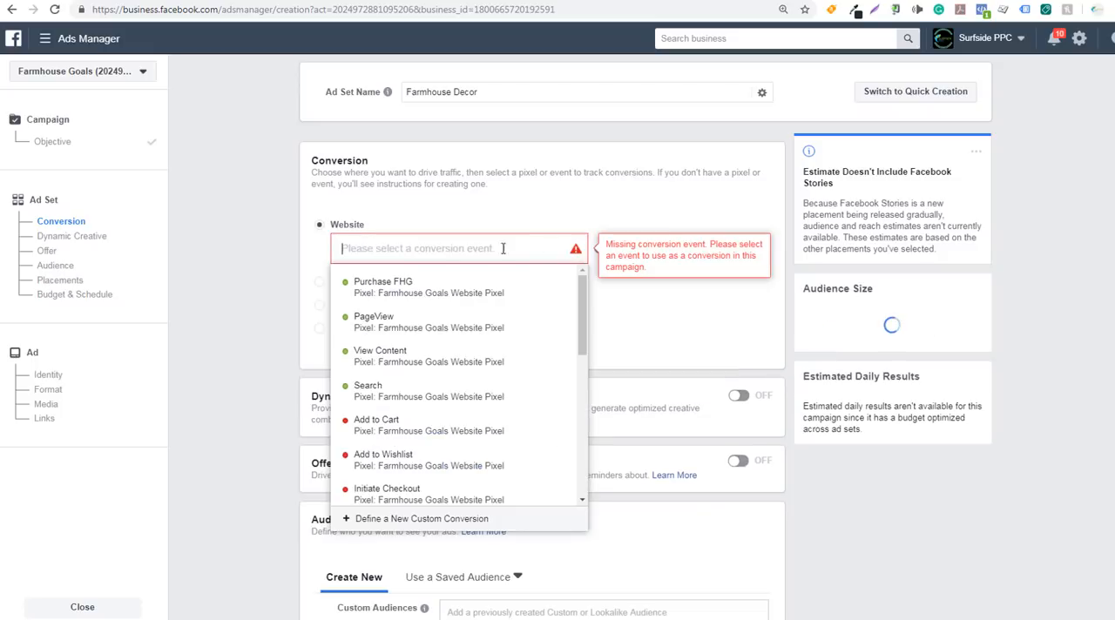
click(433, 293)
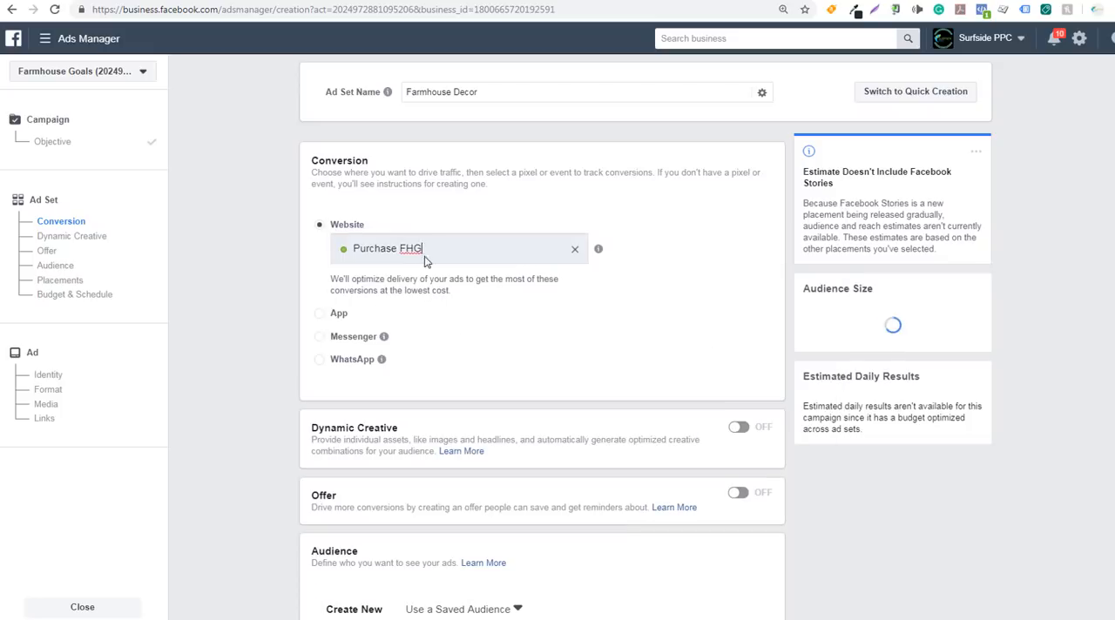
click(435, 248)
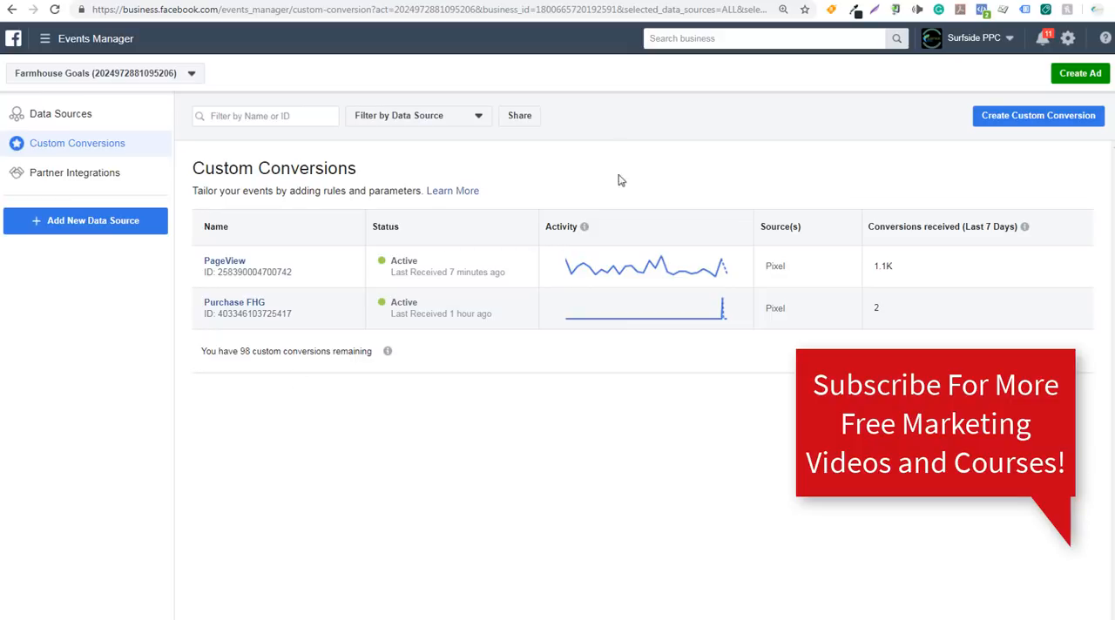
In Events Manager, draft a custom conversion for URLs containing thank-you, giveaway-enter or purchase-complete, cancel it, and return to Ads Manager
click(999, 119)
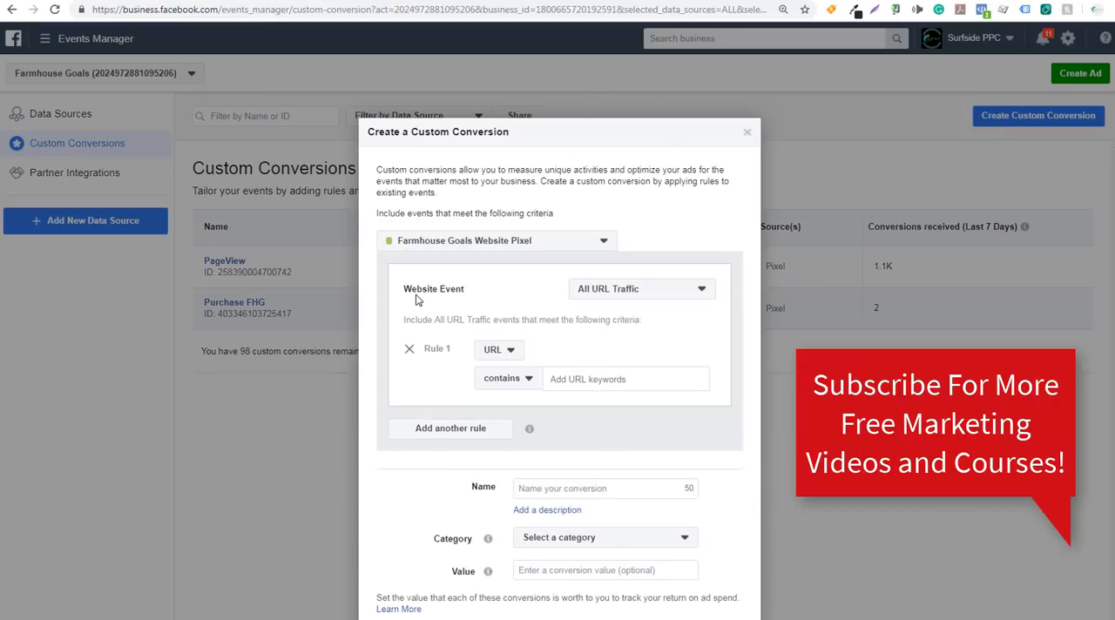
text(thank-you)
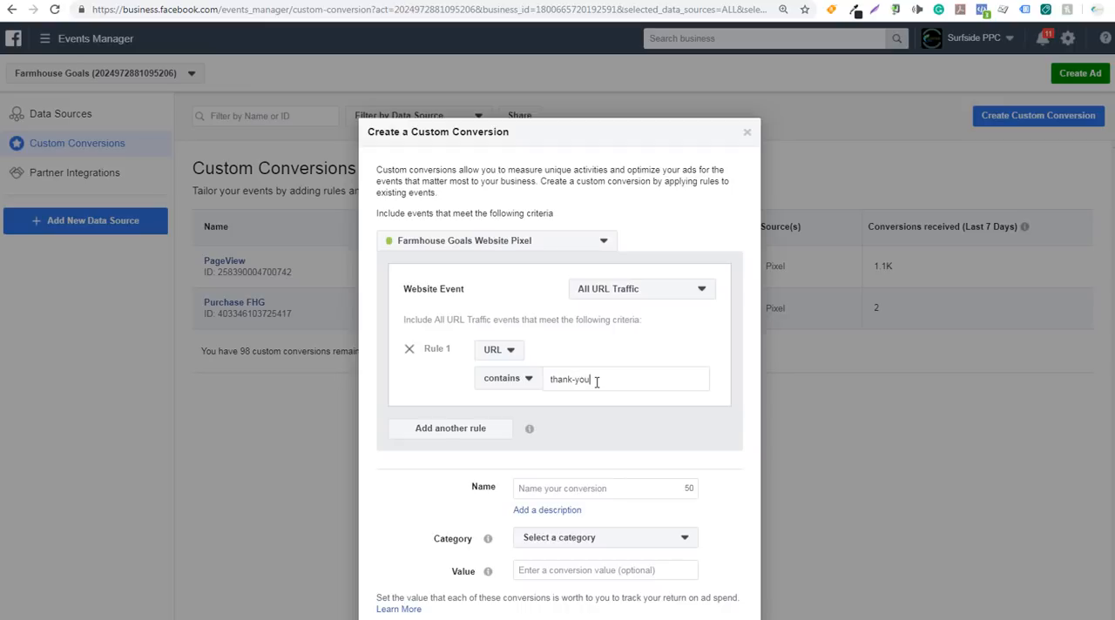
key(Return)
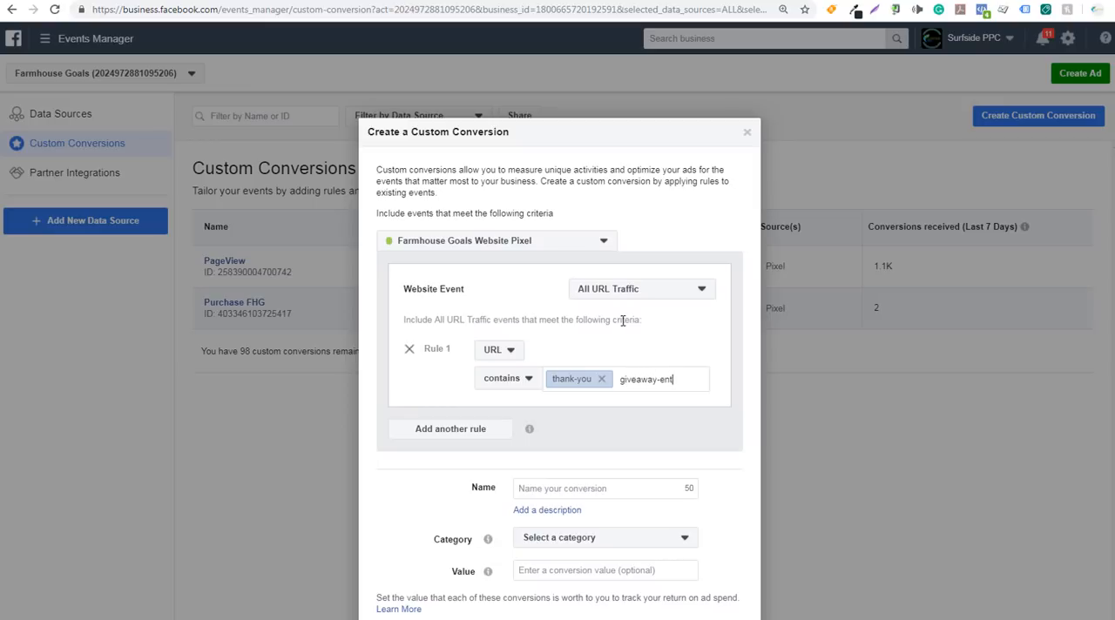
key(Return)
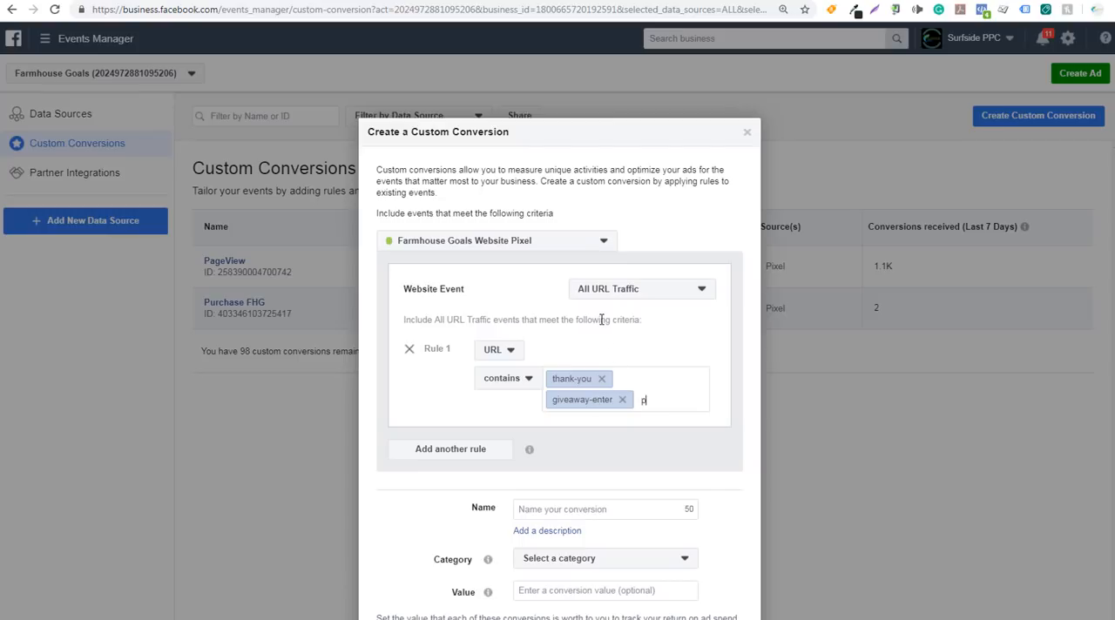
text(ompl)
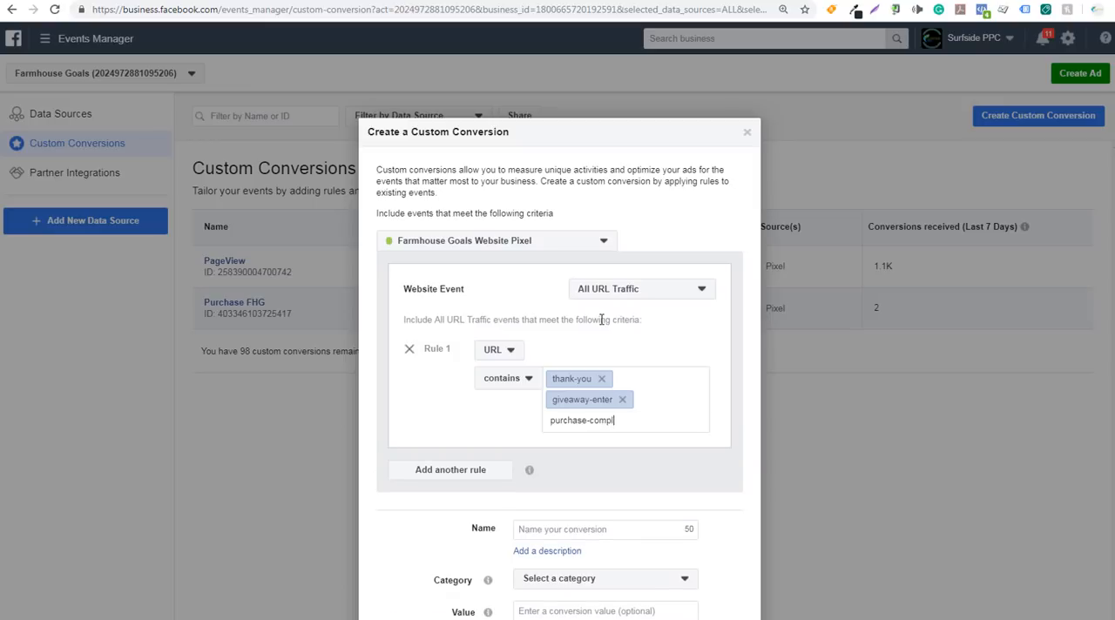
text(ete)
key(Return)
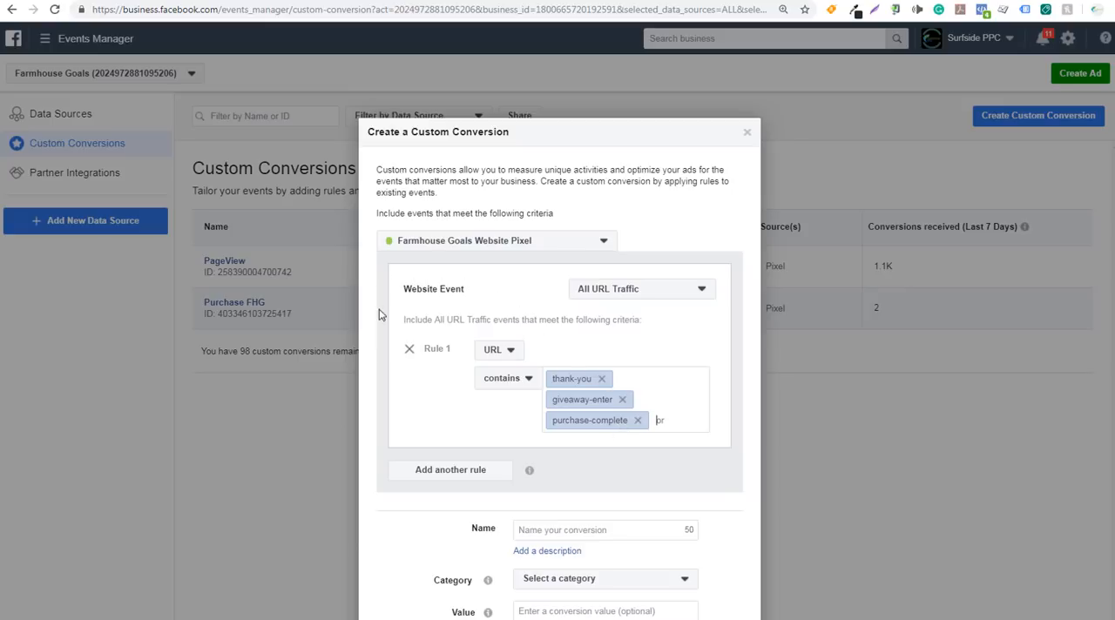
scroll(461, 354, down, 2)
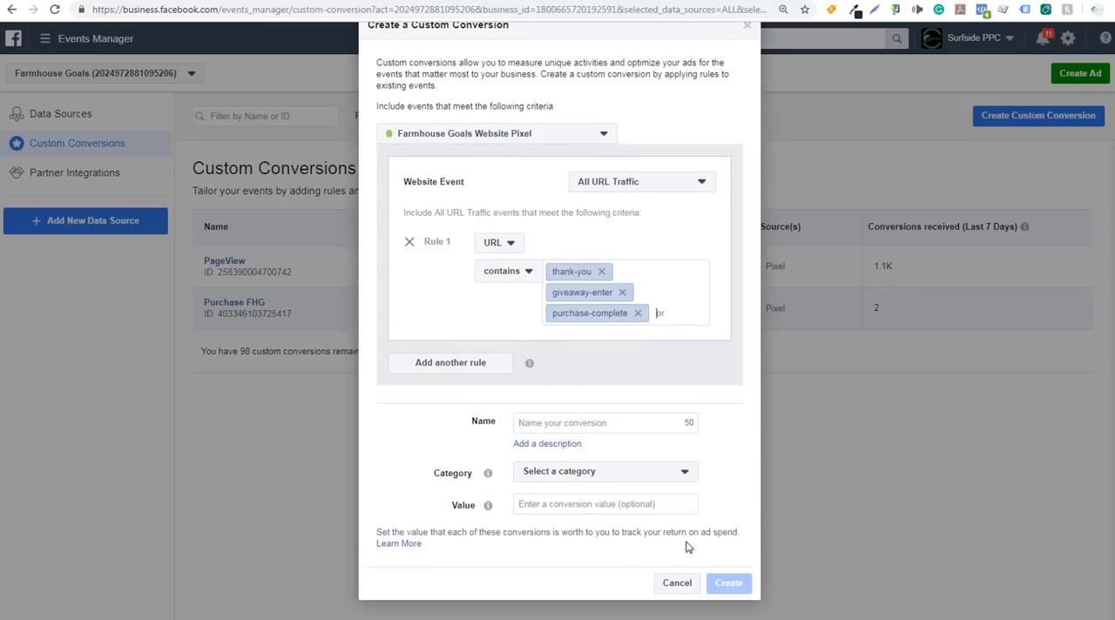
click(676, 585)
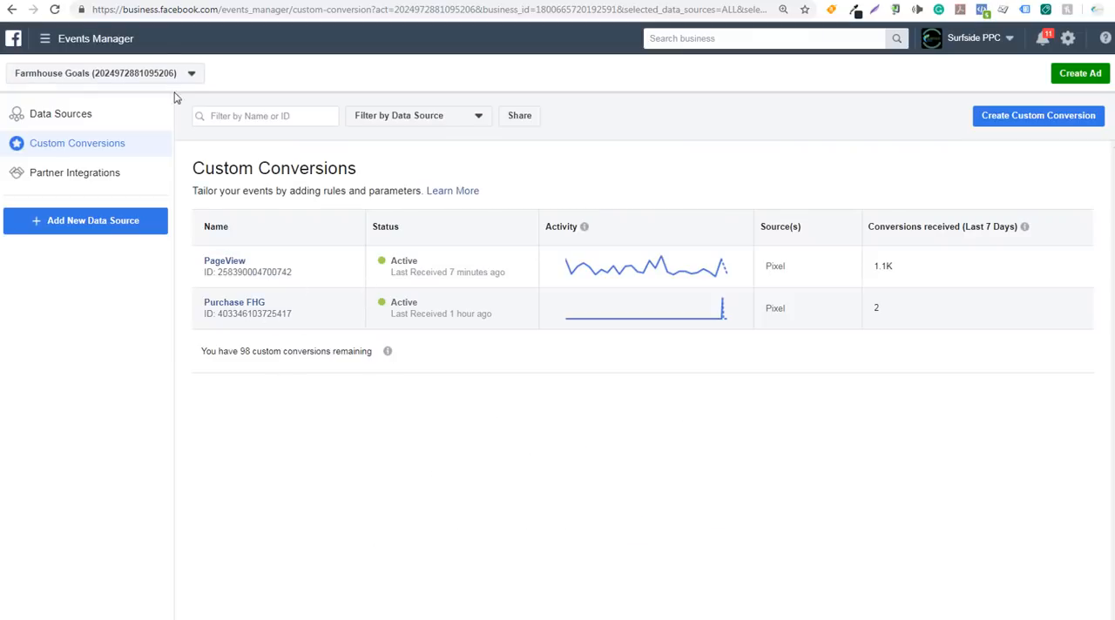
click(176, 1)
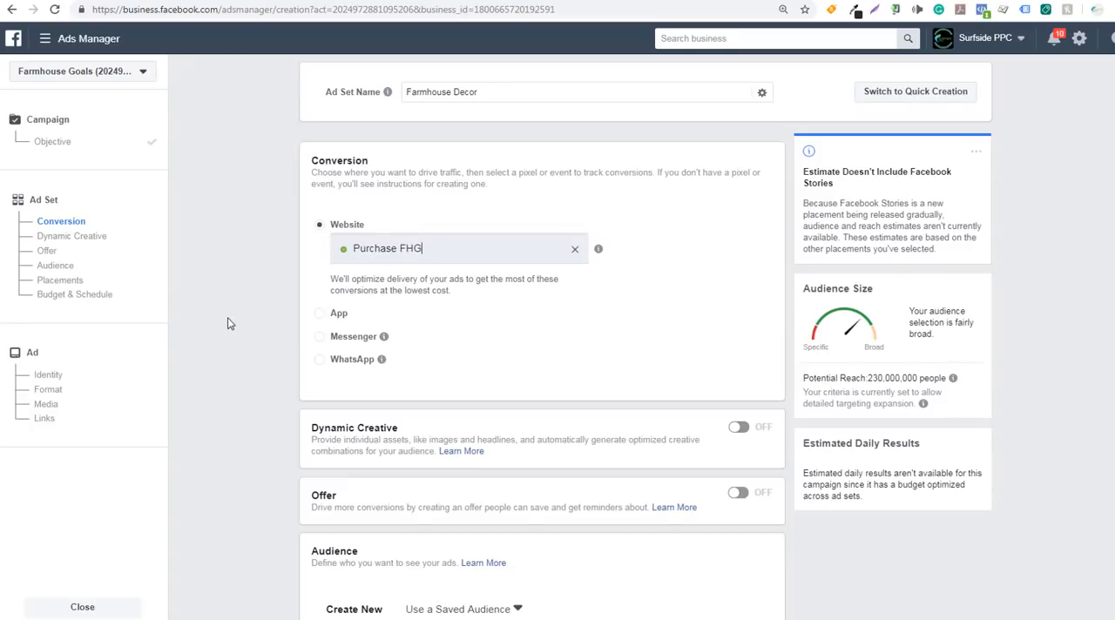
Turn on Dynamic Creative for the ad set and accept its disabled settings
scroll(238, 311, down, 2)
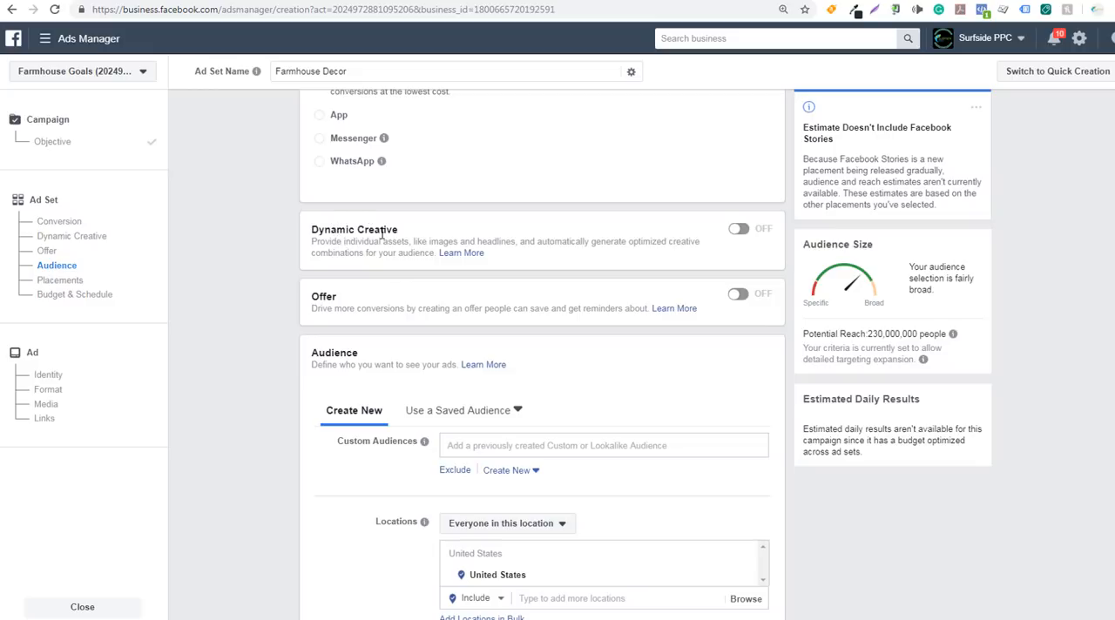
click(738, 229)
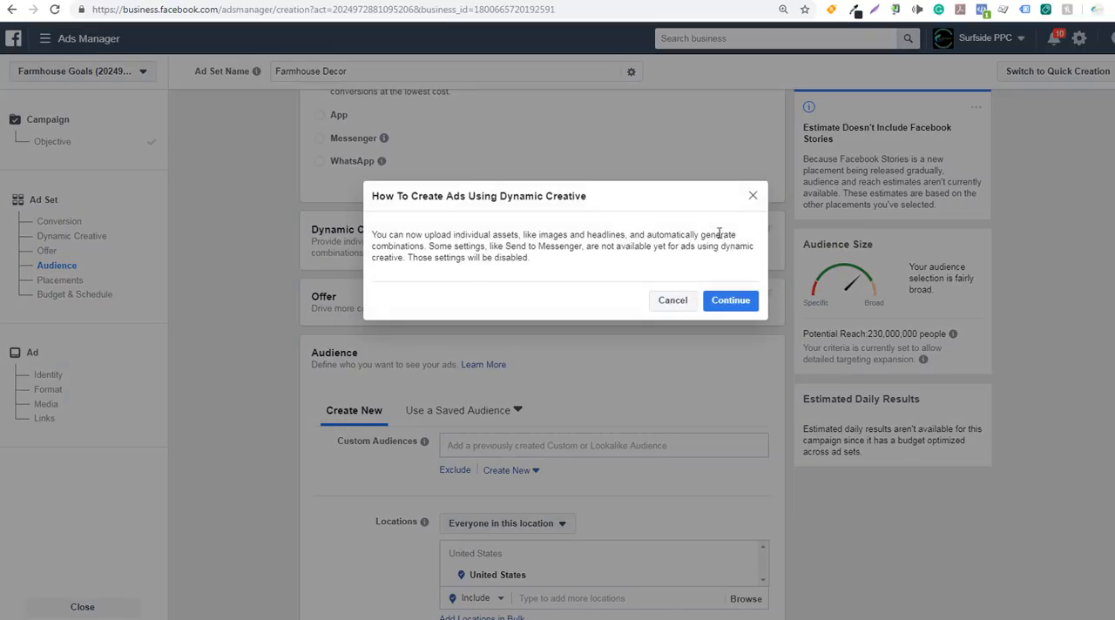
click(731, 303)
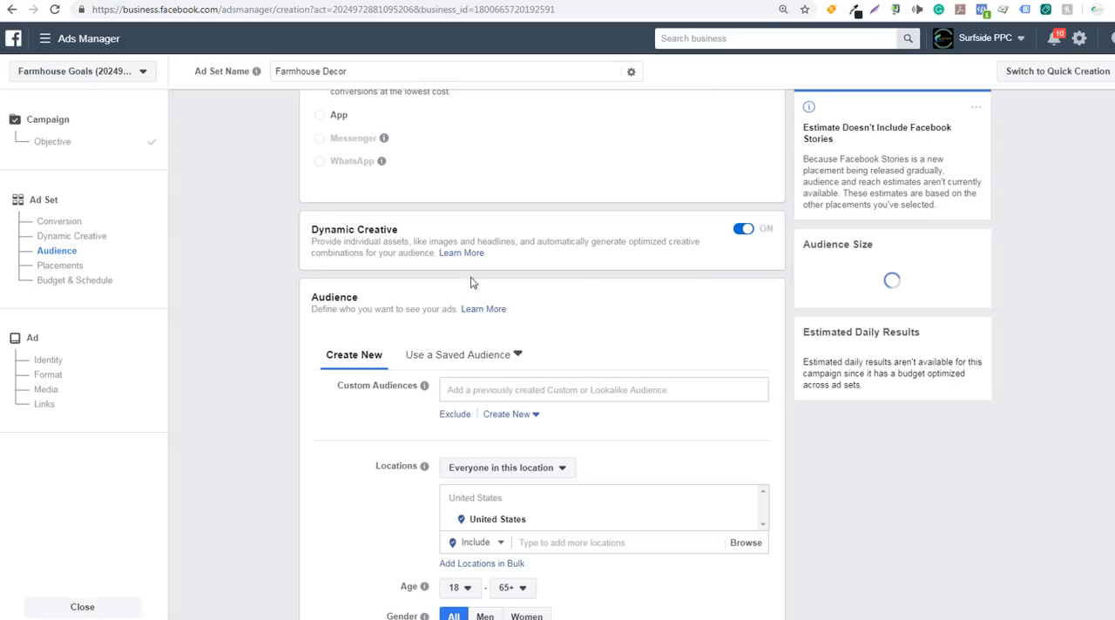
Switch the ad set to manually edited placements and exclude Facebook Feed, Facebook Suggested Videos and Facebook Right Column
scroll(236, 317, down, 3)
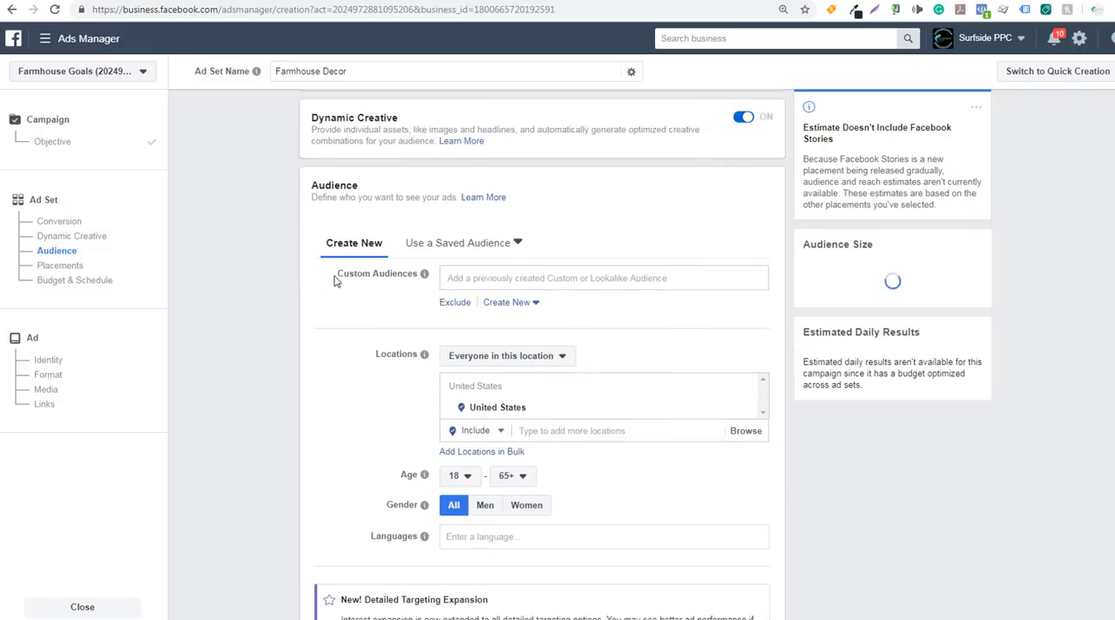
scroll(269, 327, down, 7)
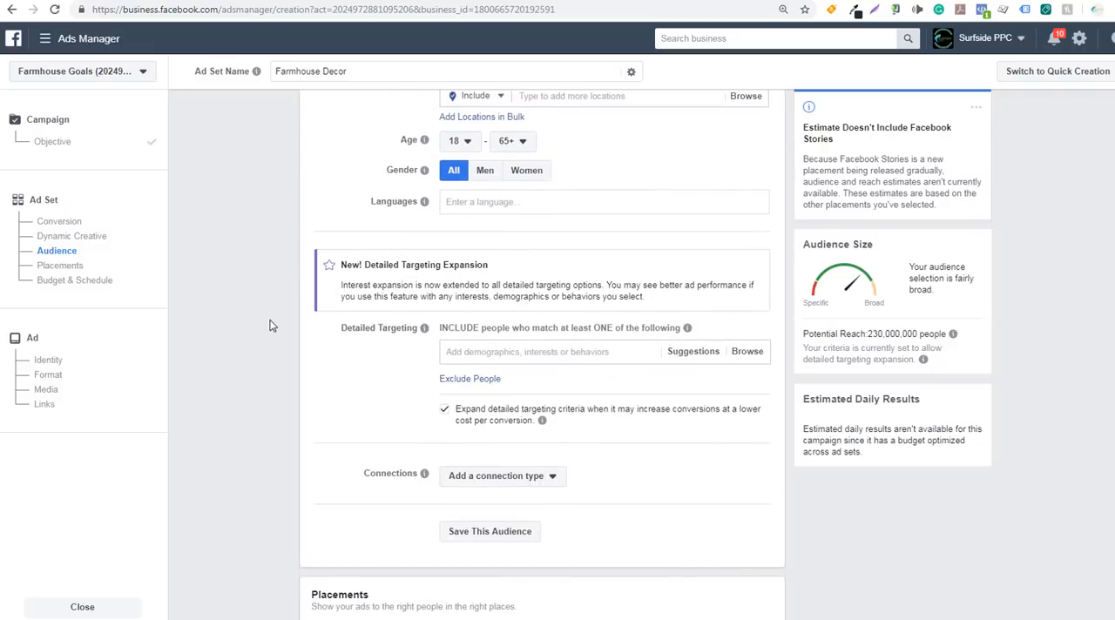
scroll(270, 325, down, 2)
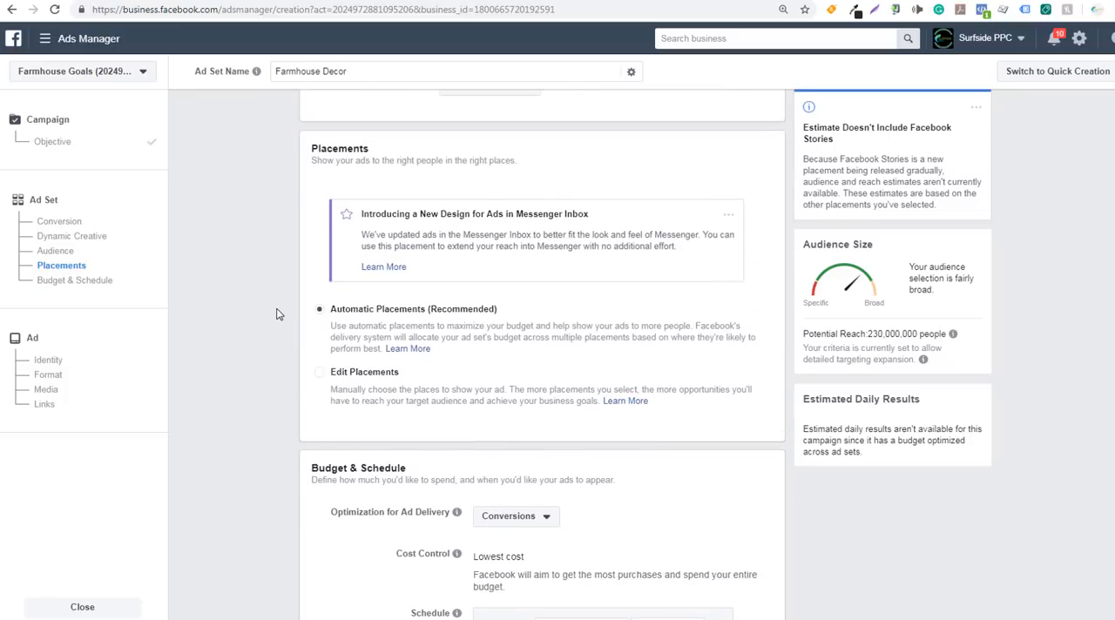
click(319, 374)
scroll(261, 393, down, 3)
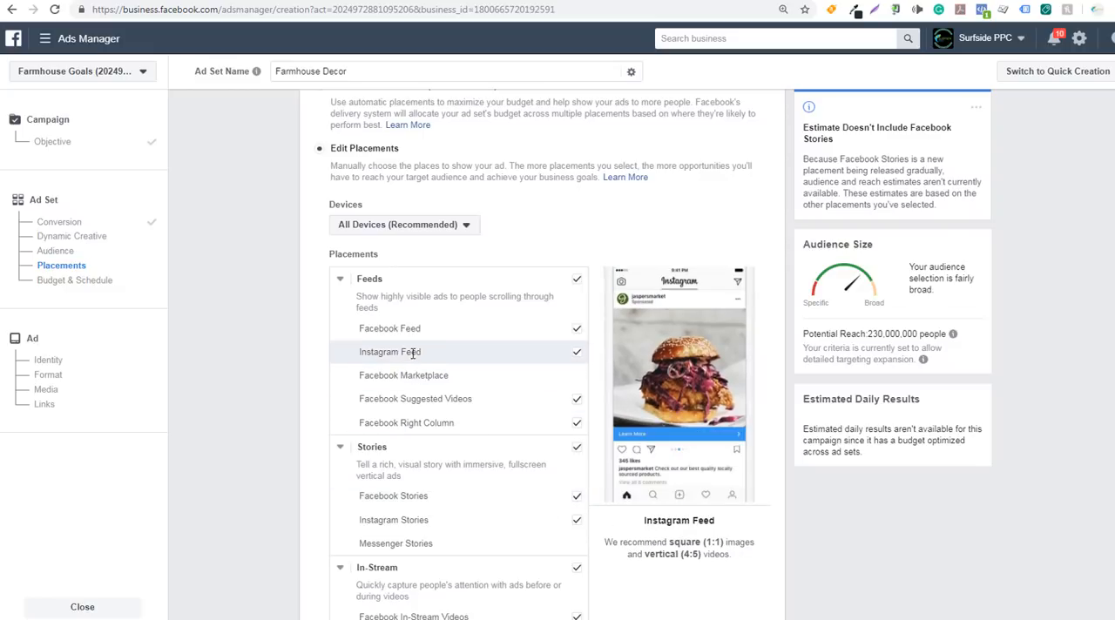
click(577, 328)
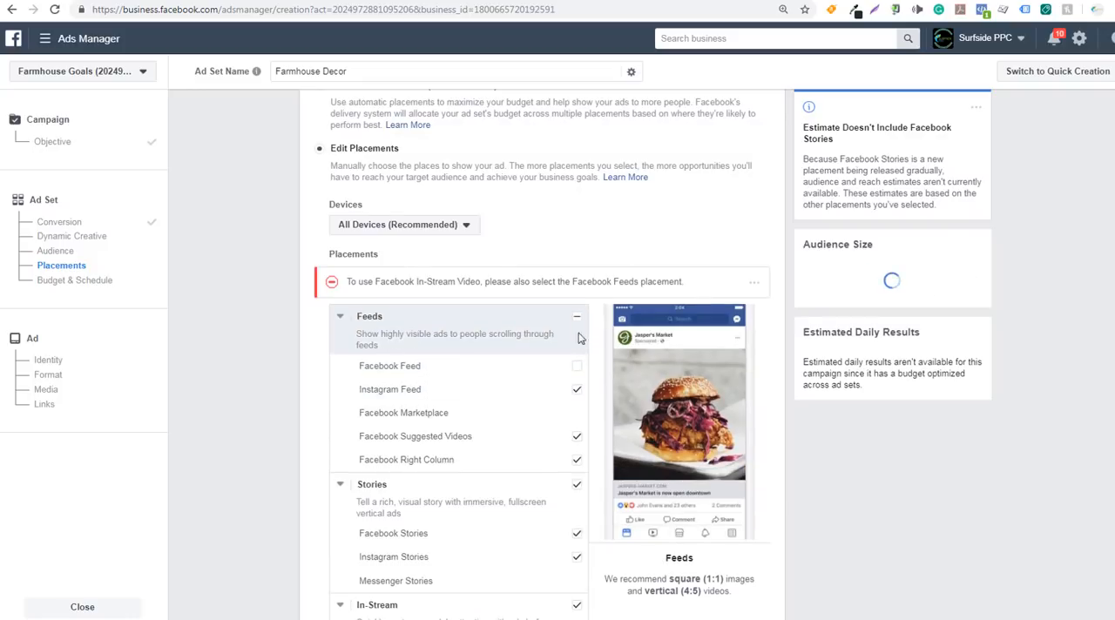
click(574, 438)
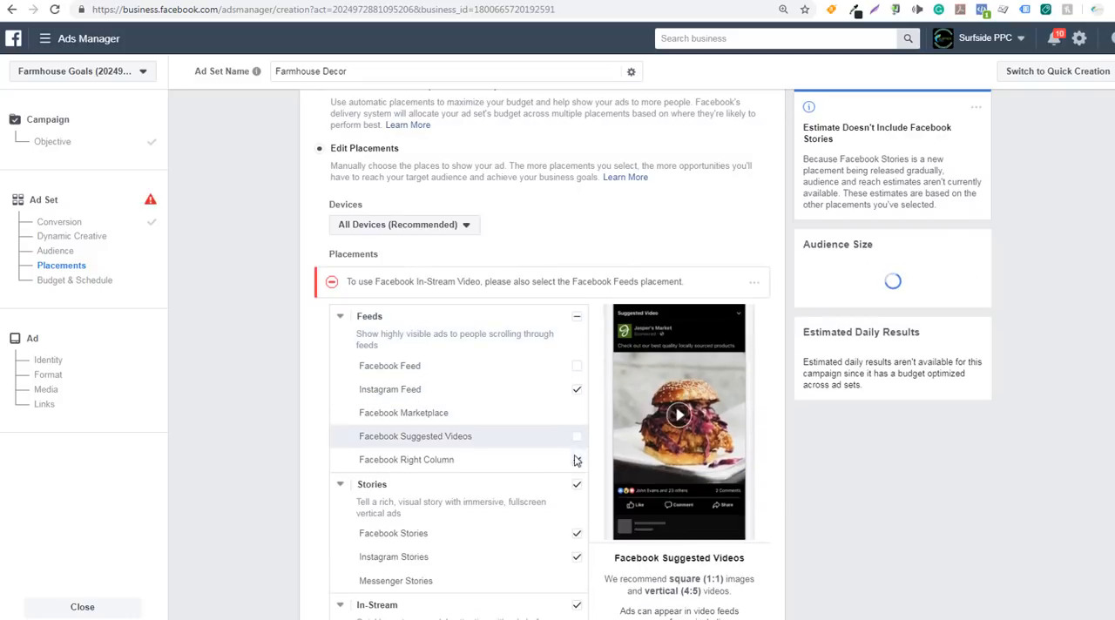
click(576, 460)
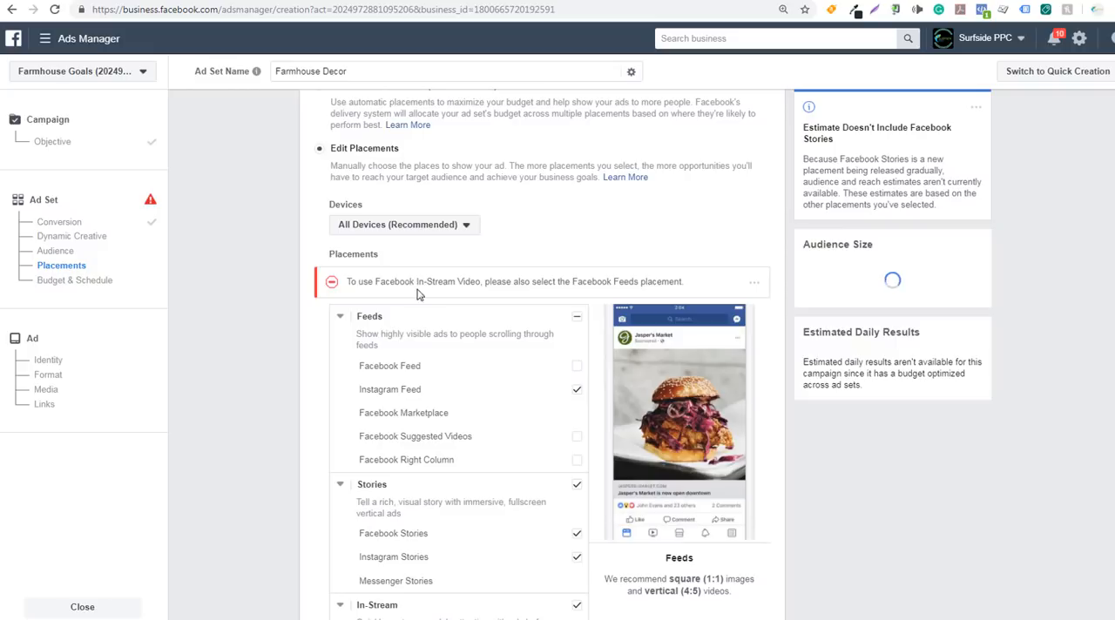
Exclude the In-Stream, Facebook Stories, Inboxes and Messages, and Contextual Spaces placements, keeping Instagram Feed and Instagram Stories selected
scroll(274, 386, down, 3)
scroll(275, 387, down, 1)
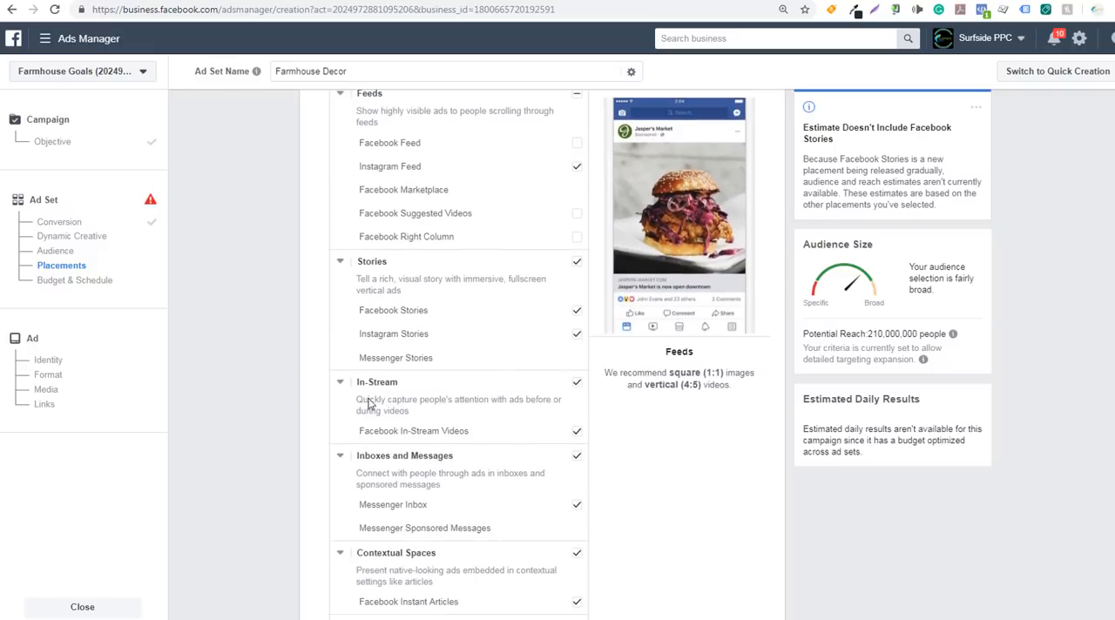
click(575, 387)
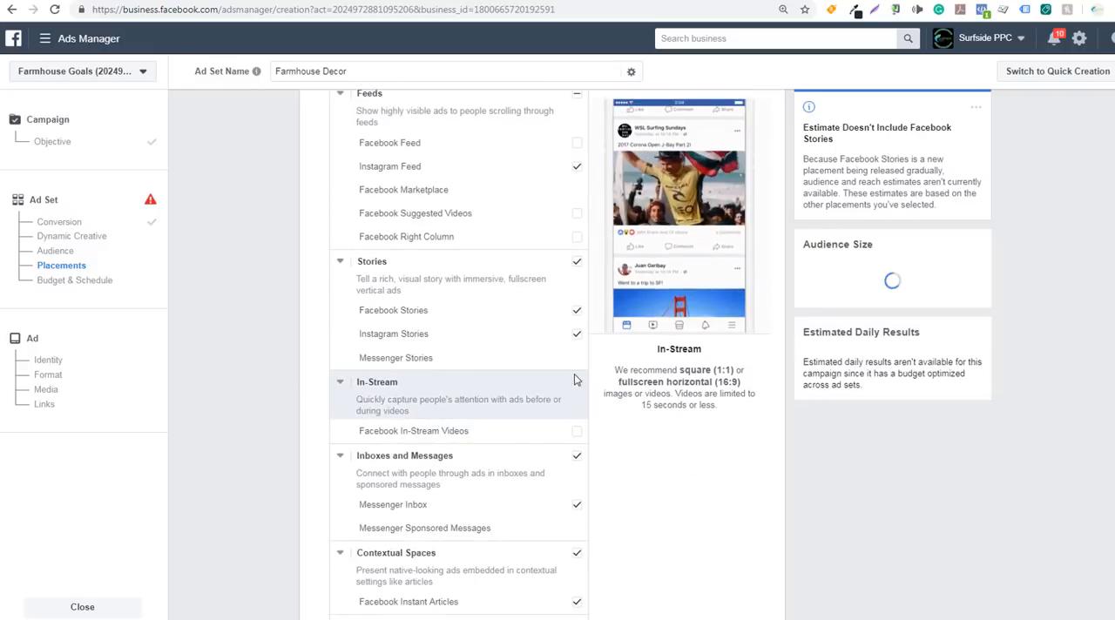
click(577, 312)
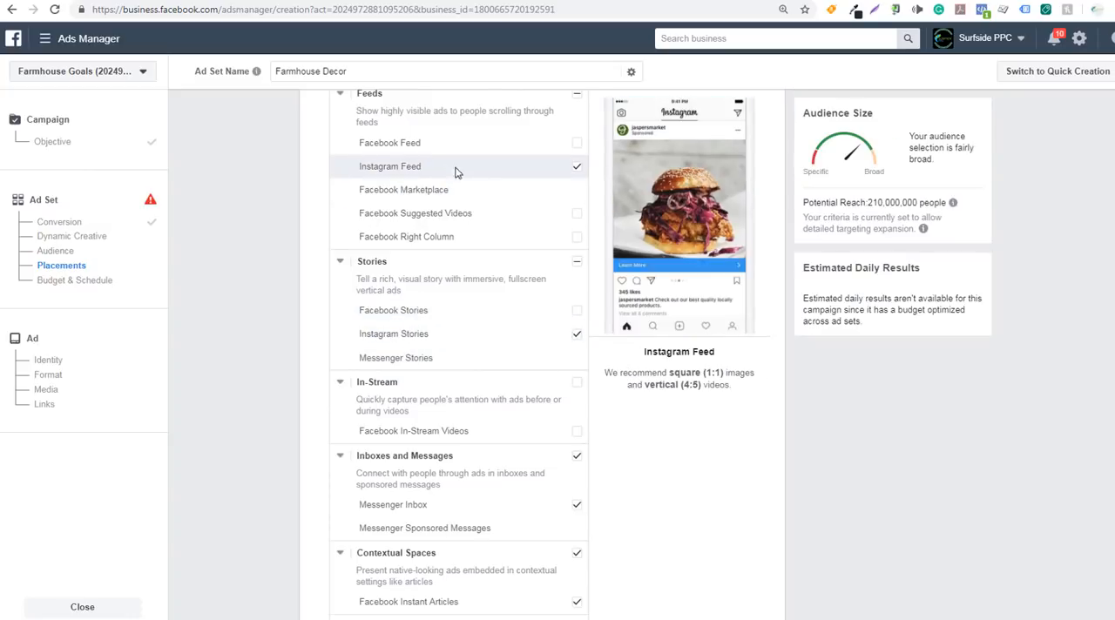
scroll(256, 294, down, 2)
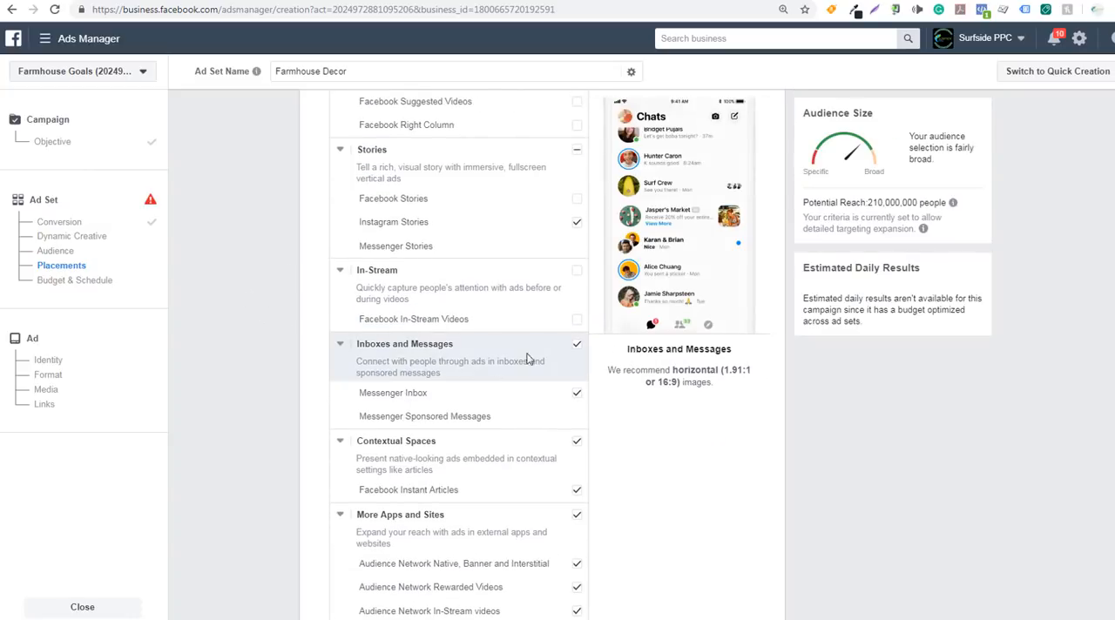
click(561, 352)
scroll(278, 398, up, 2)
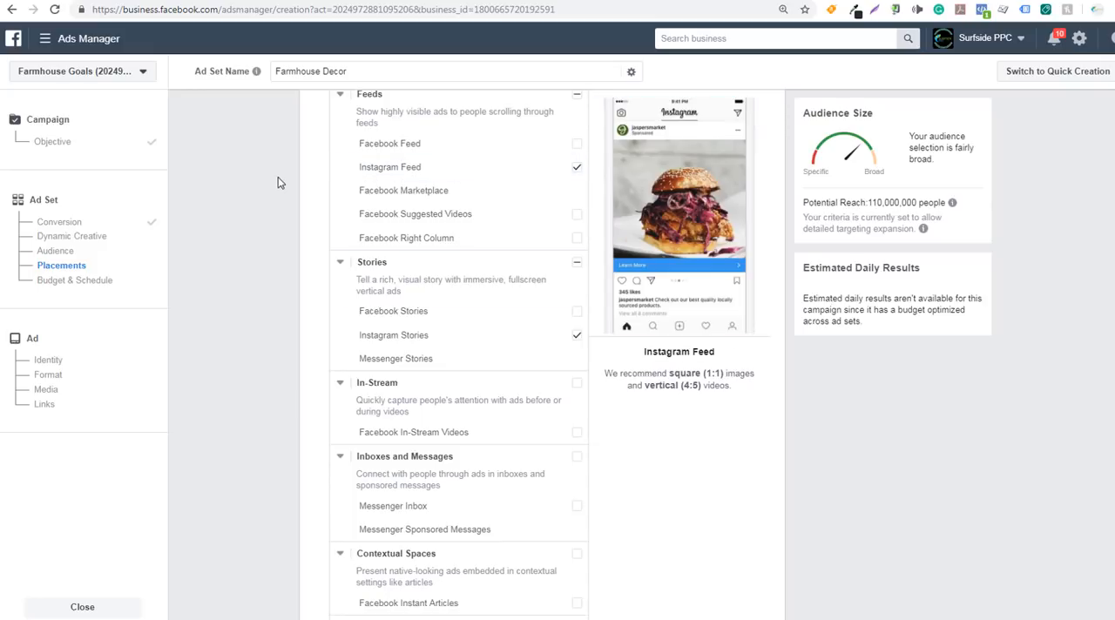
Review the selected Instagram placements, the saved audiences and the available custom and lookalike audiences for the ad set
scroll(294, 190, up, 2)
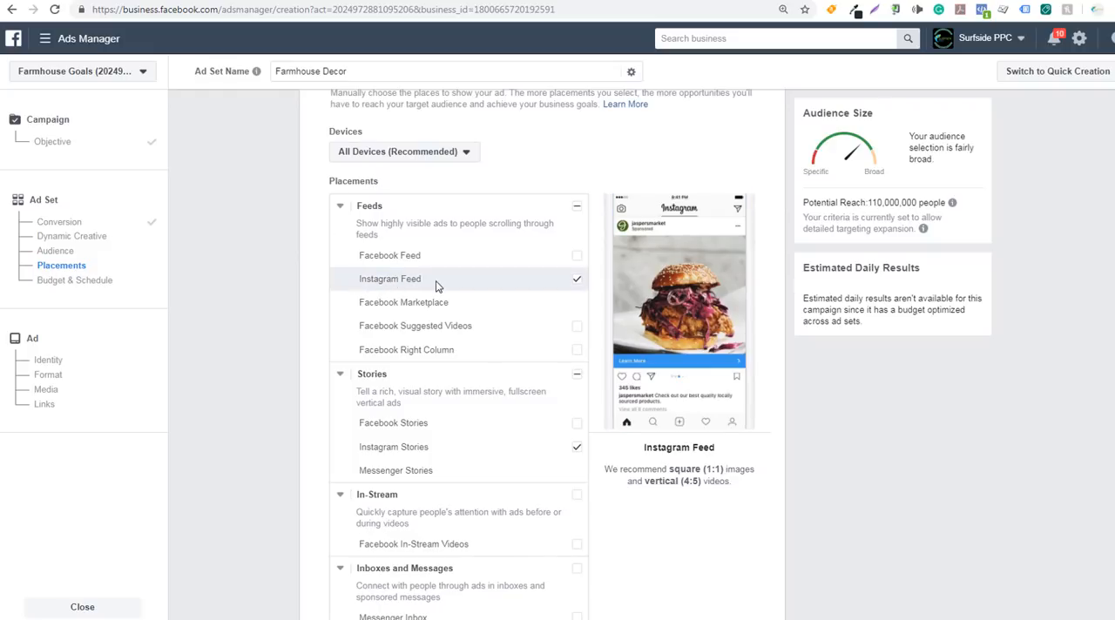
scroll(254, 401, up, 5)
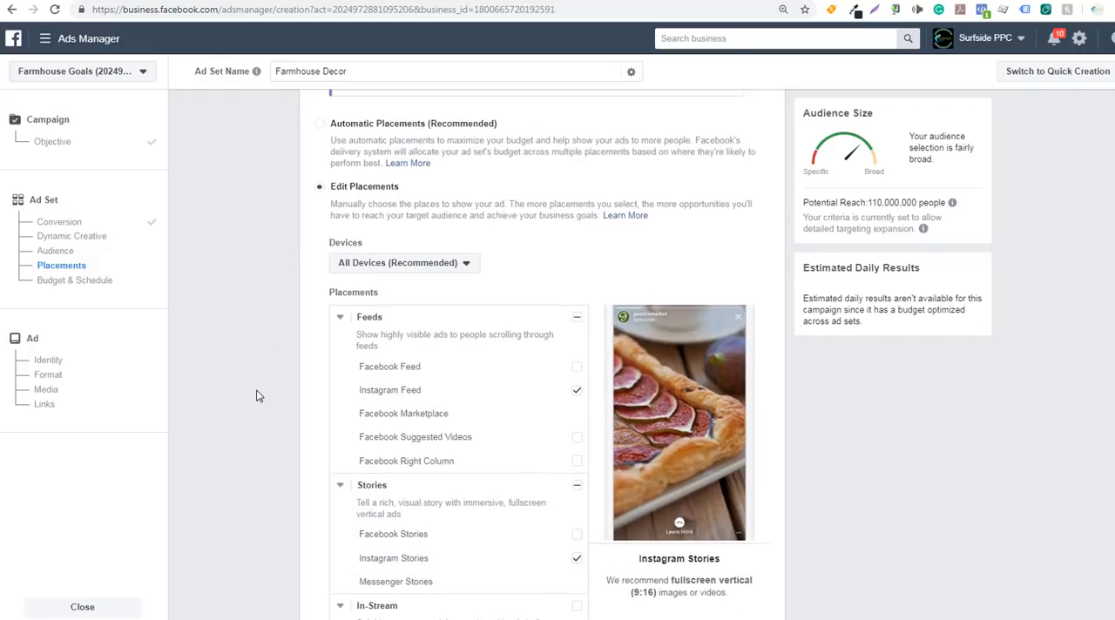
scroll(258, 394, up, 4)
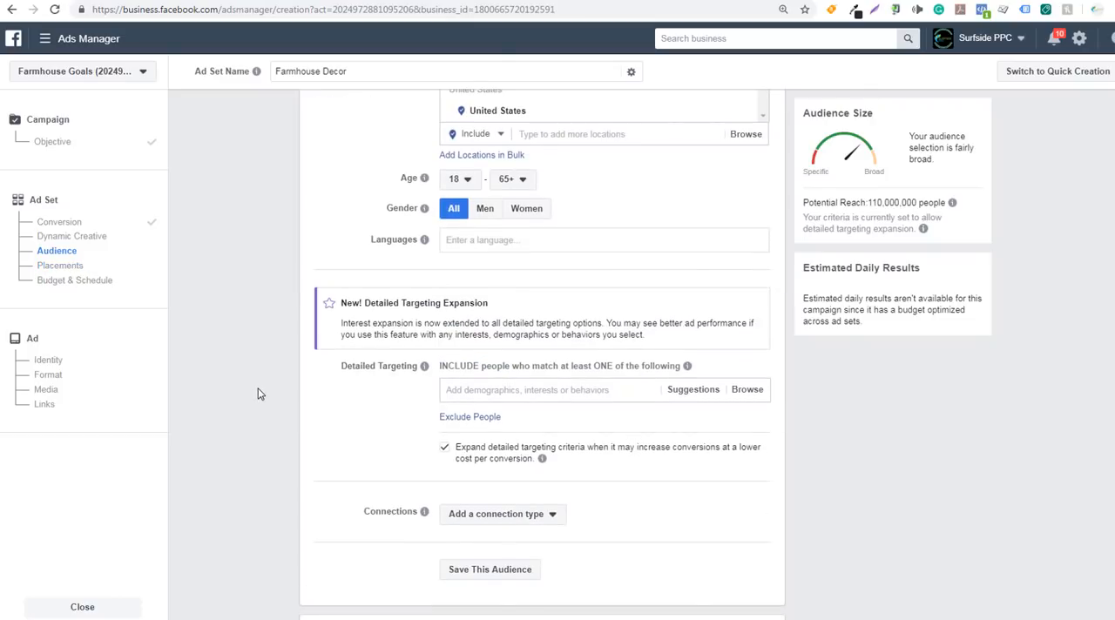
scroll(258, 393, up, 3)
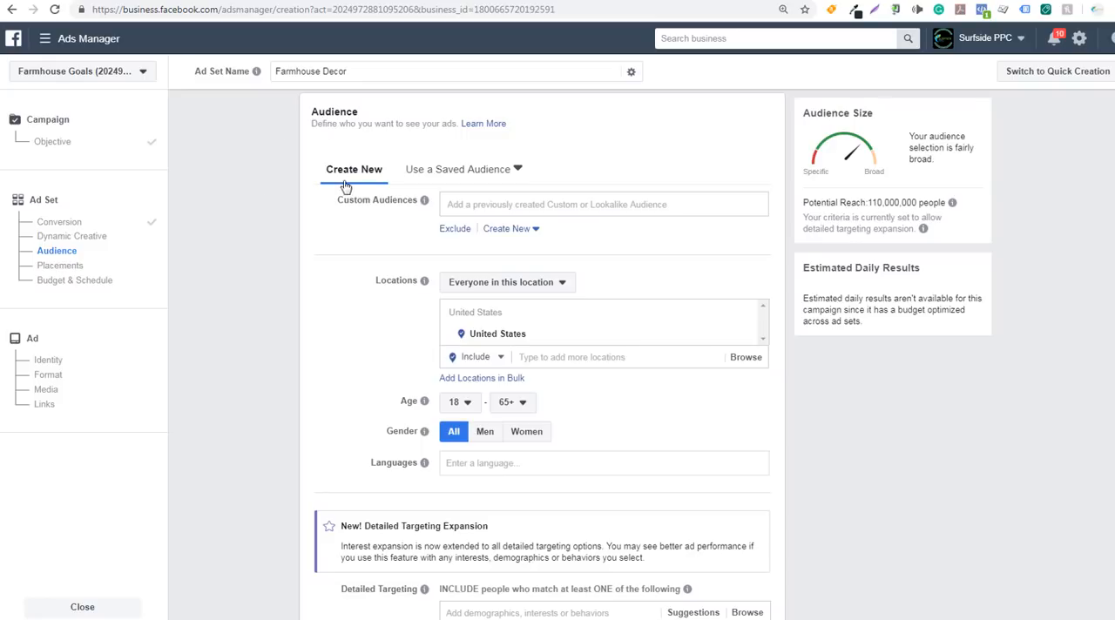
click(511, 170)
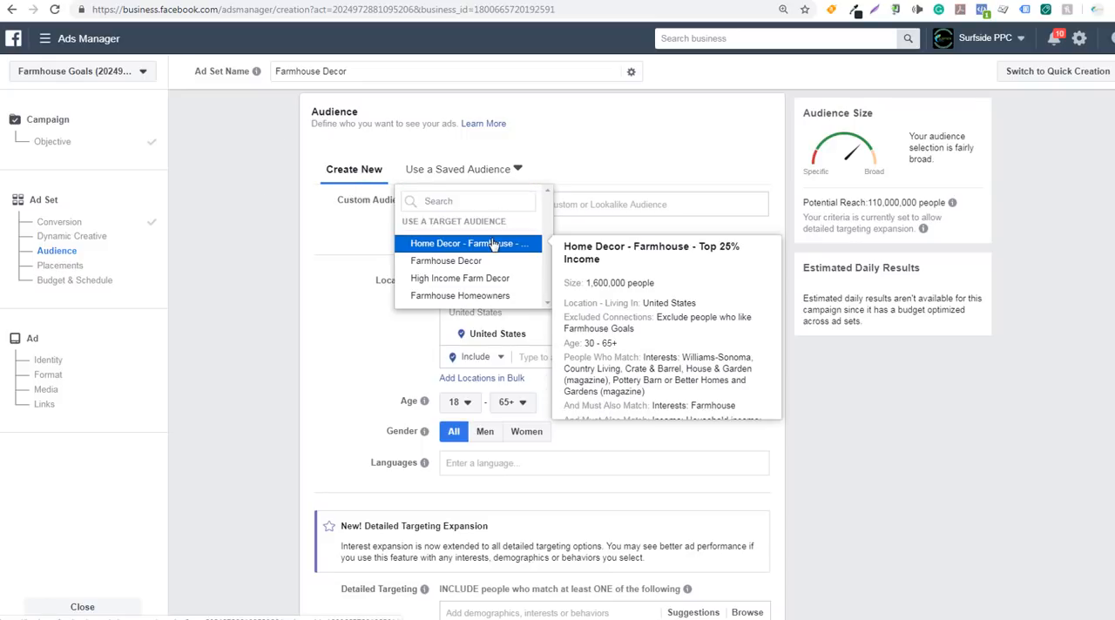
click(244, 369)
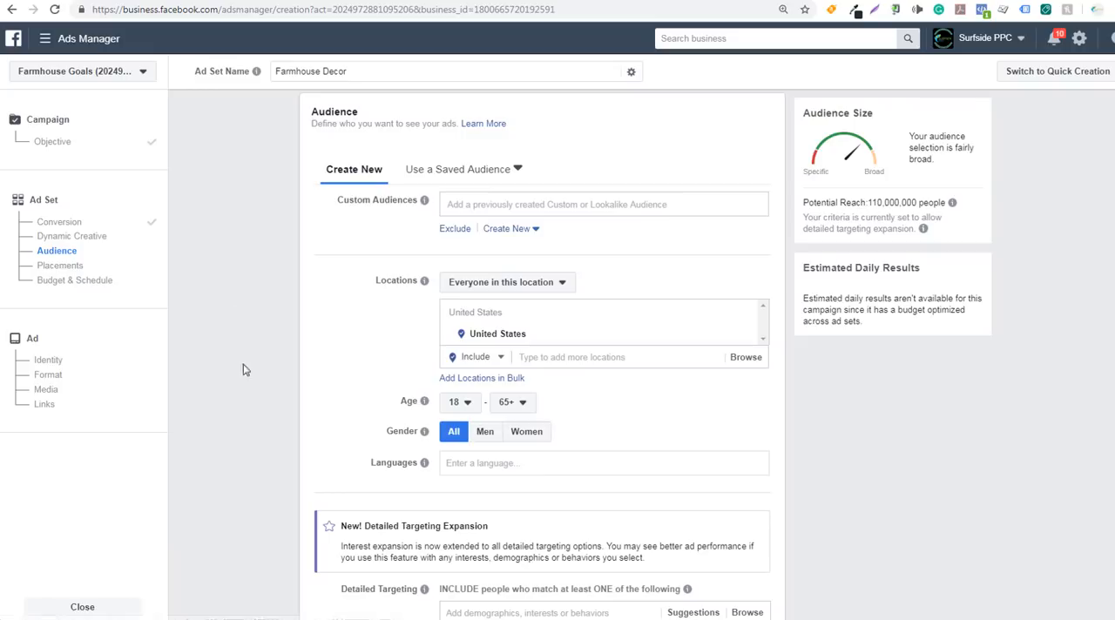
click(517, 204)
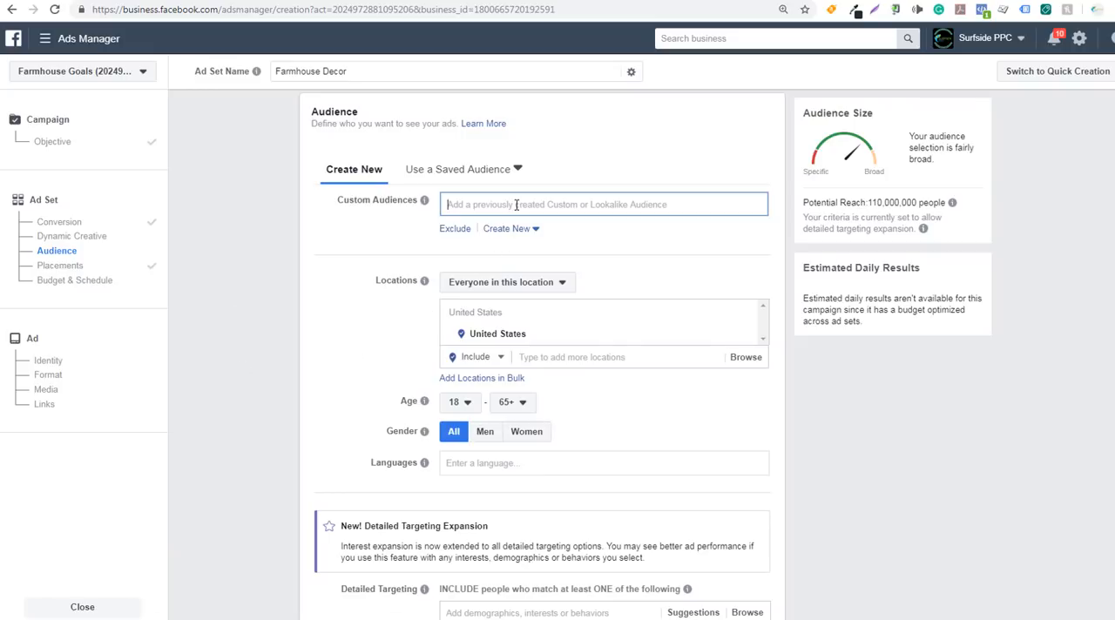
click(549, 207)
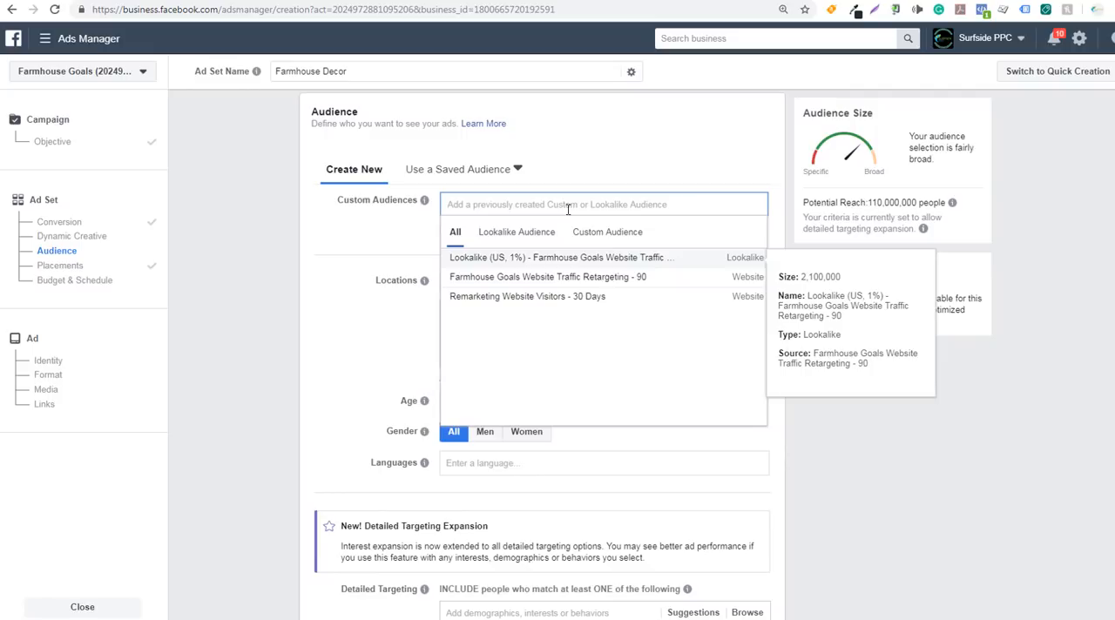
click(271, 284)
Set the audience's minimum age to 25 and its language to English (All)
scroll(296, 302, down, 2)
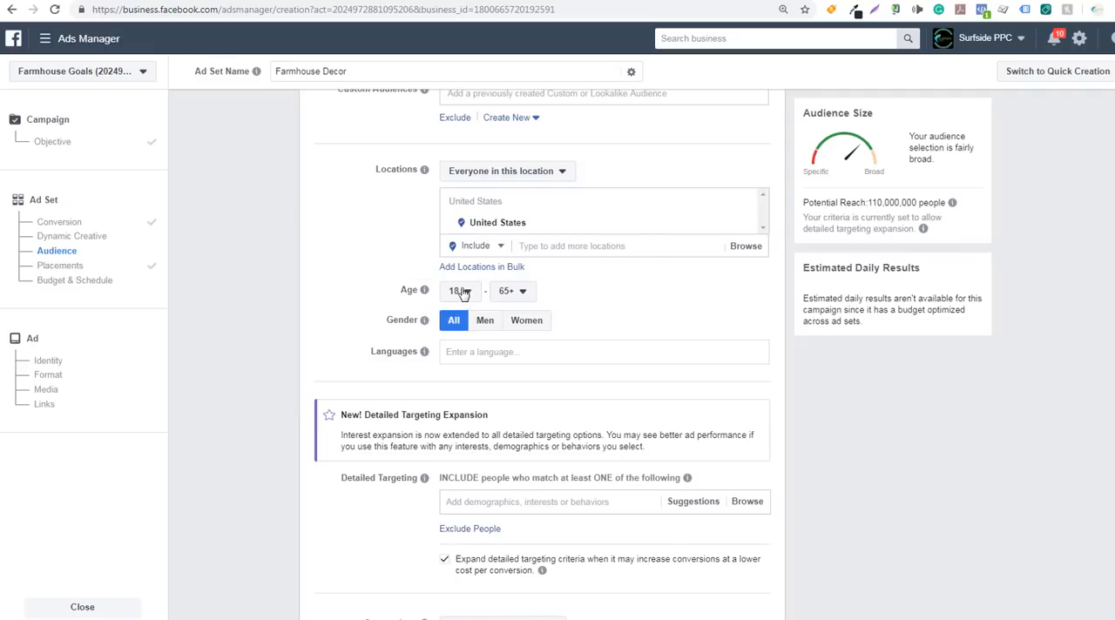
click(464, 292)
scroll(455, 374, down, 2)
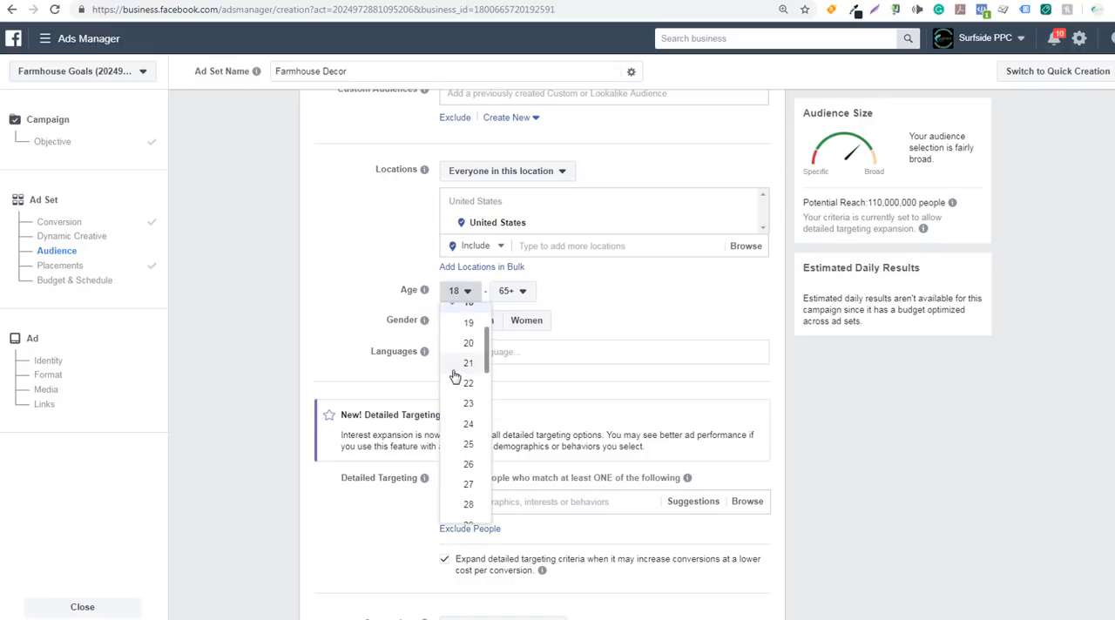
click(455, 445)
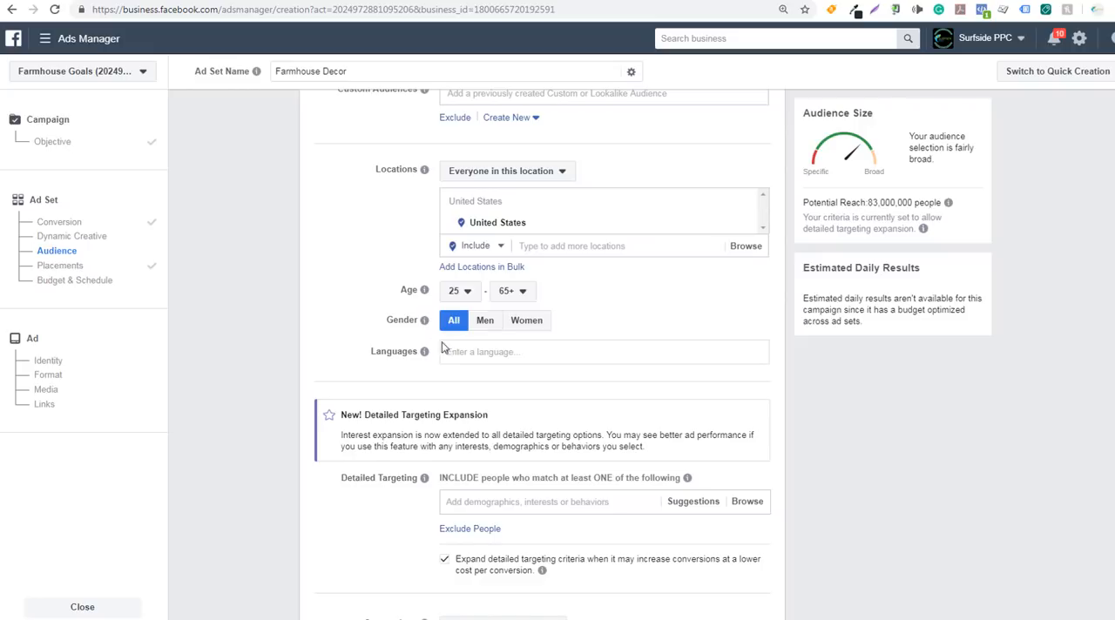
click(473, 351)
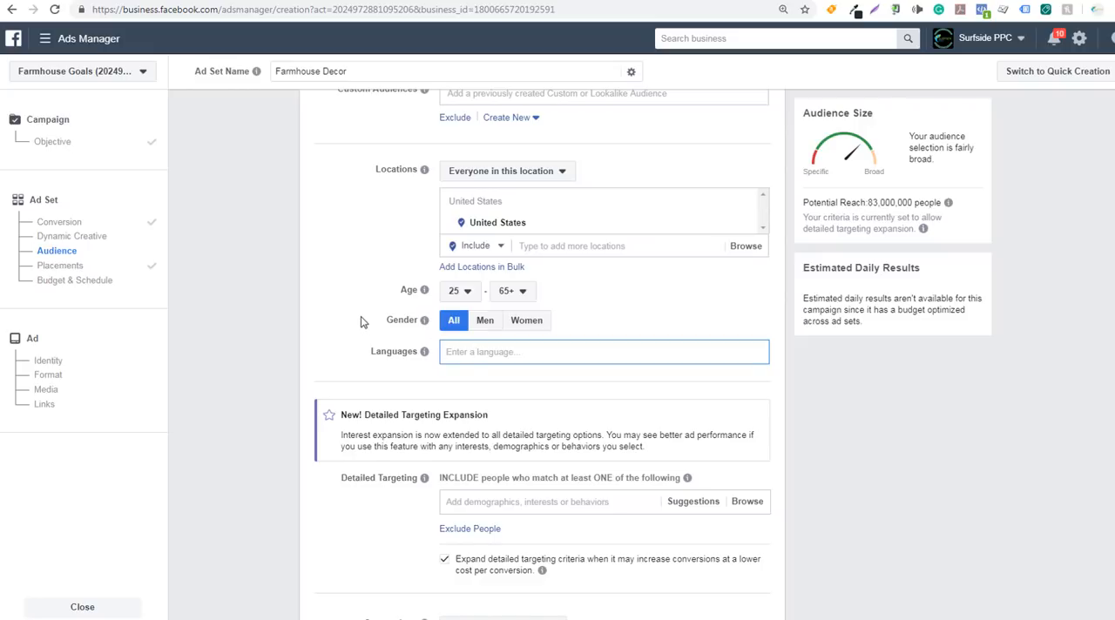
text(english)
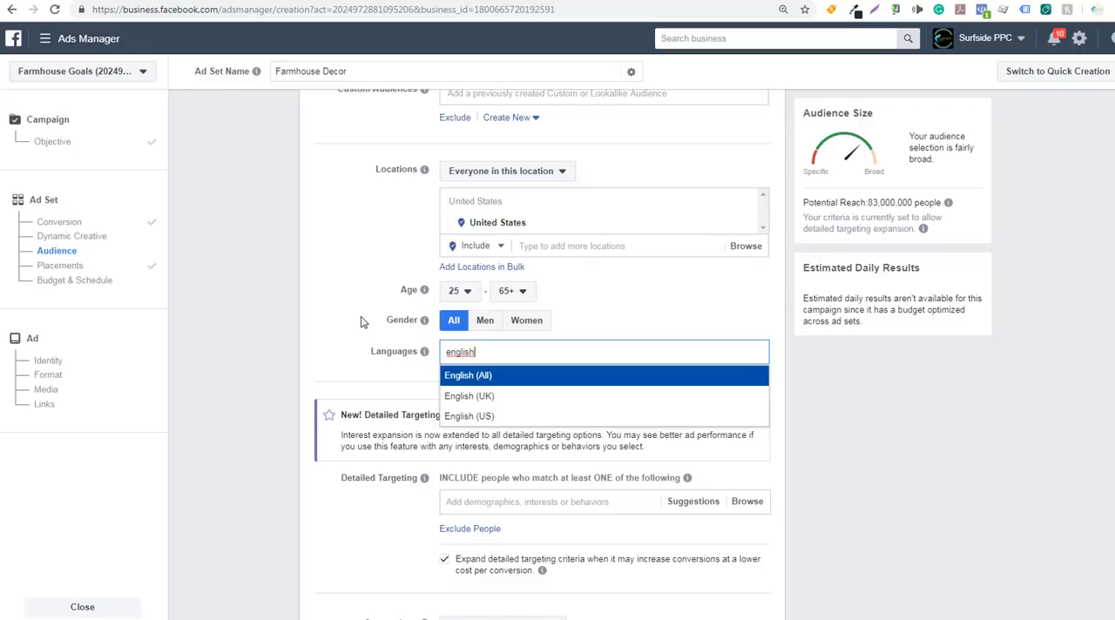
click(474, 376)
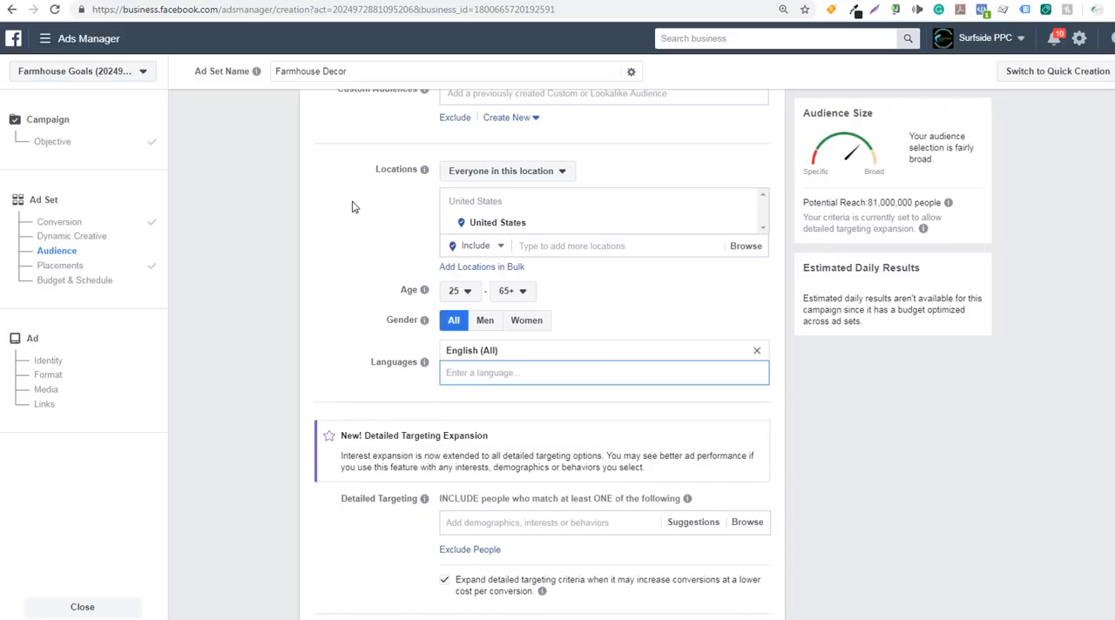
Review the audience's location setting and read the Detailed Targeting Expansion notice and its expansion option
scroll(352, 207, up, 2)
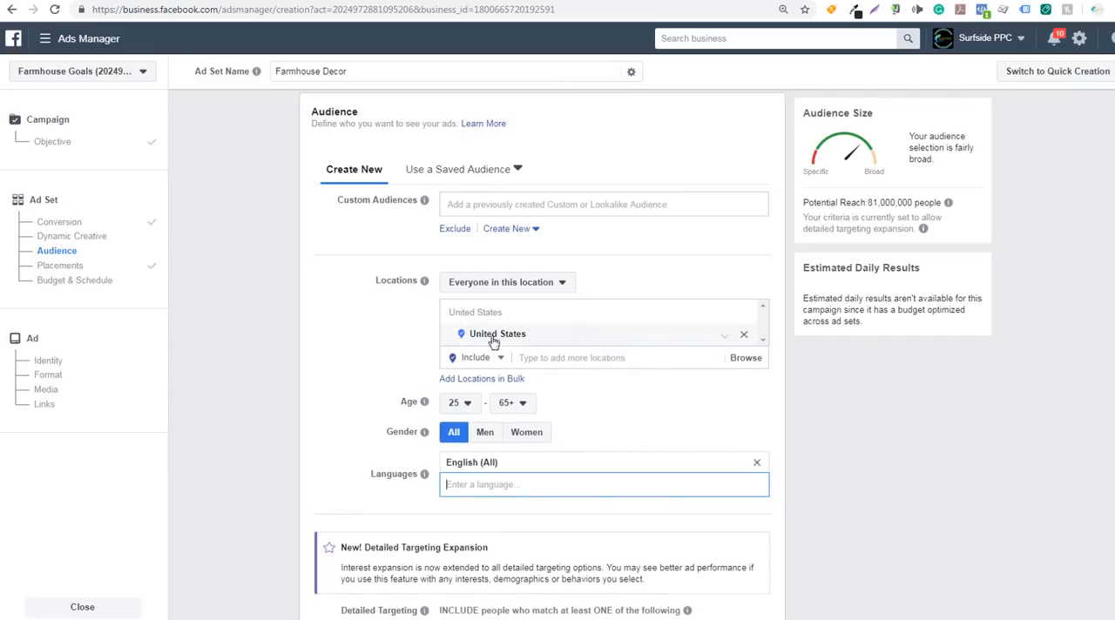
scroll(266, 351, down, 3)
scroll(267, 330, down, 1)
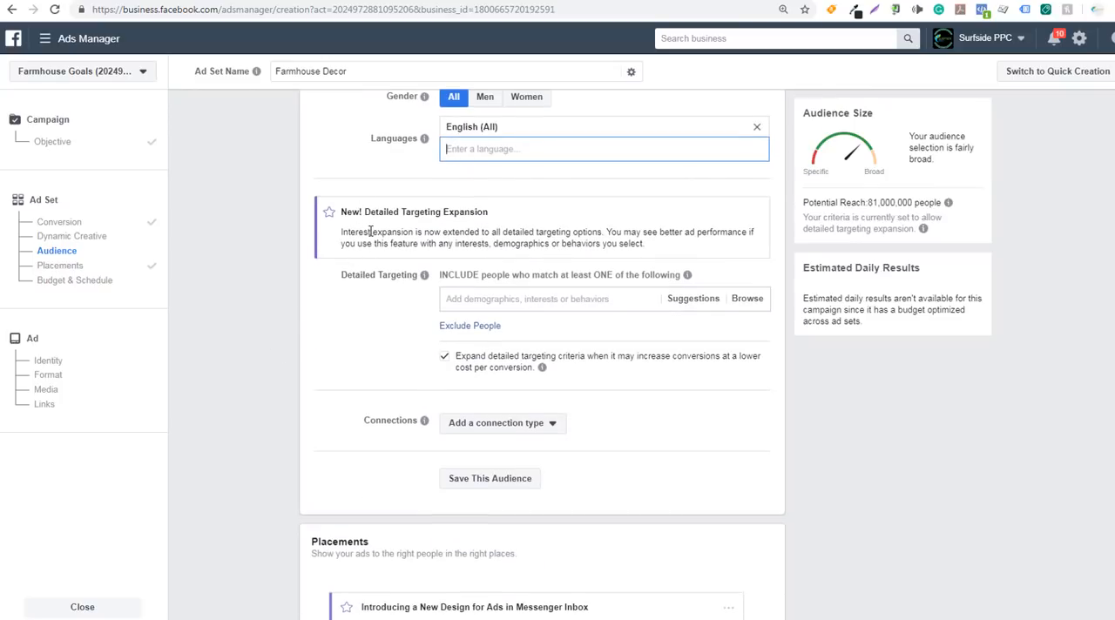
drag(355, 232, 533, 231)
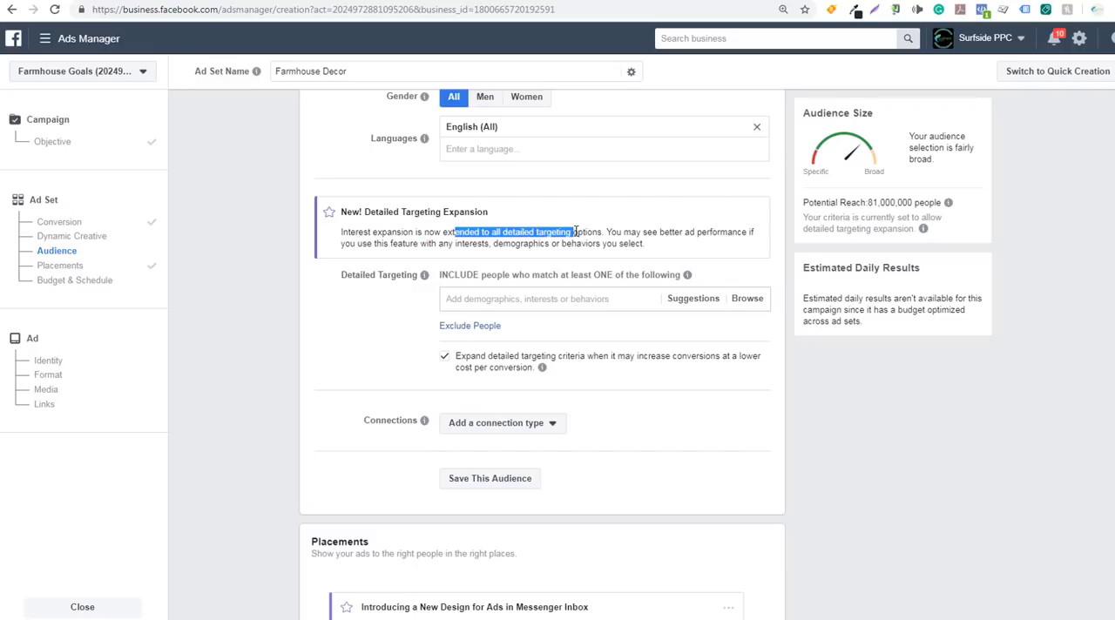
click(630, 232)
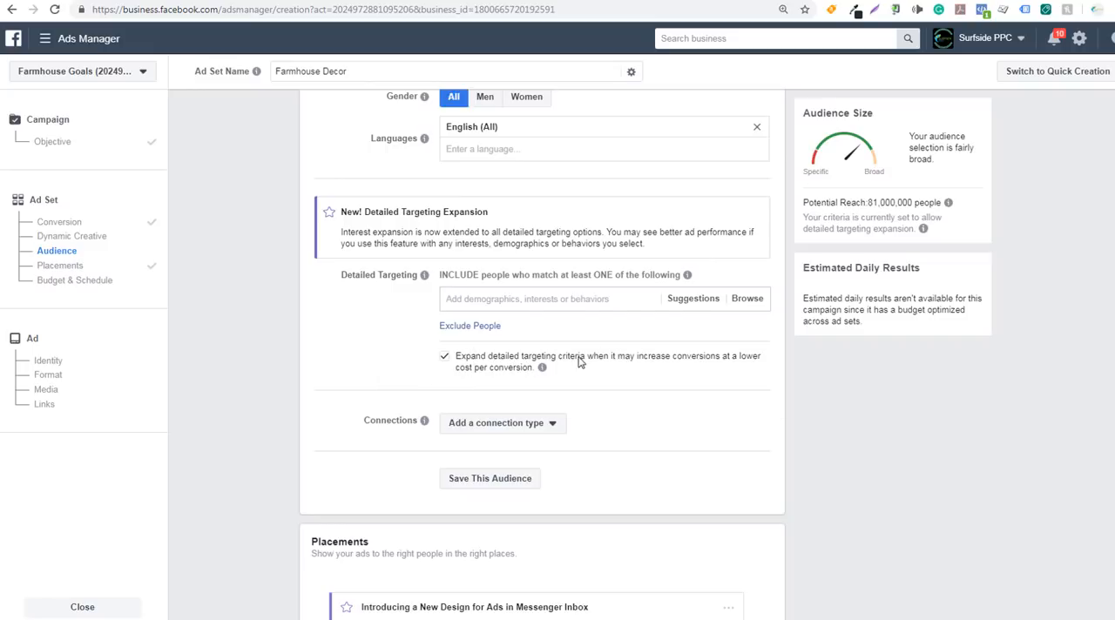
click(688, 362)
Add the suggested interests Williams-Sonoma, Crate & Barrel, Pottery Barn, Pier 1 Imports and Better Homes and Gardens (magazine) to the detailed targeting
click(468, 297)
click(708, 303)
mouse_move(601, 319)
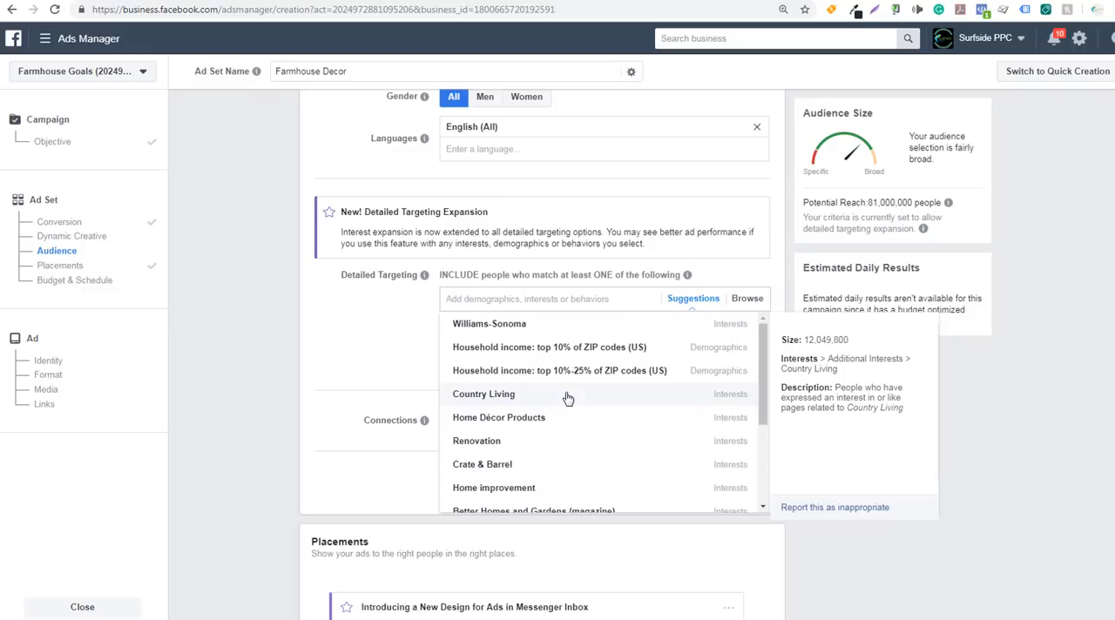
scroll(567, 398, down, 3)
scroll(523, 384, down, 1)
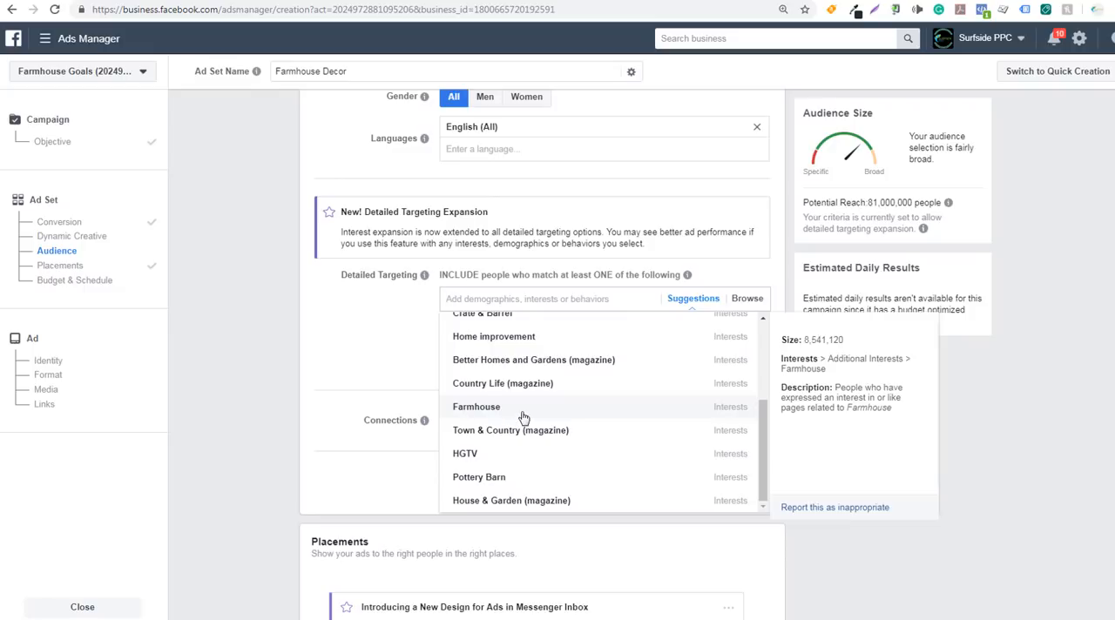
scroll(567, 409, up, 4)
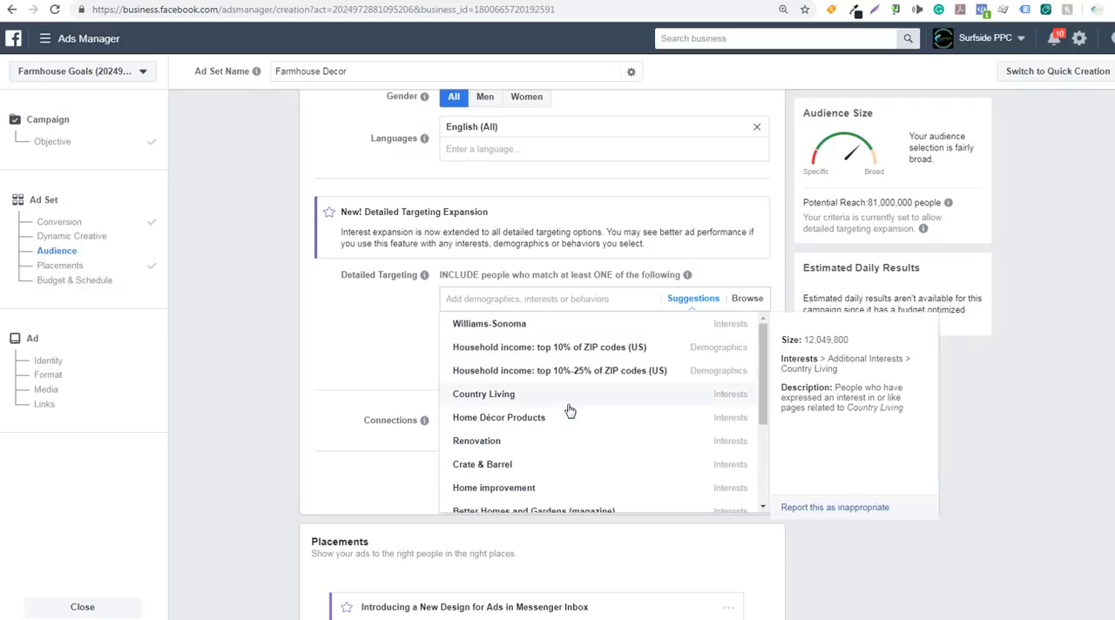
click(560, 326)
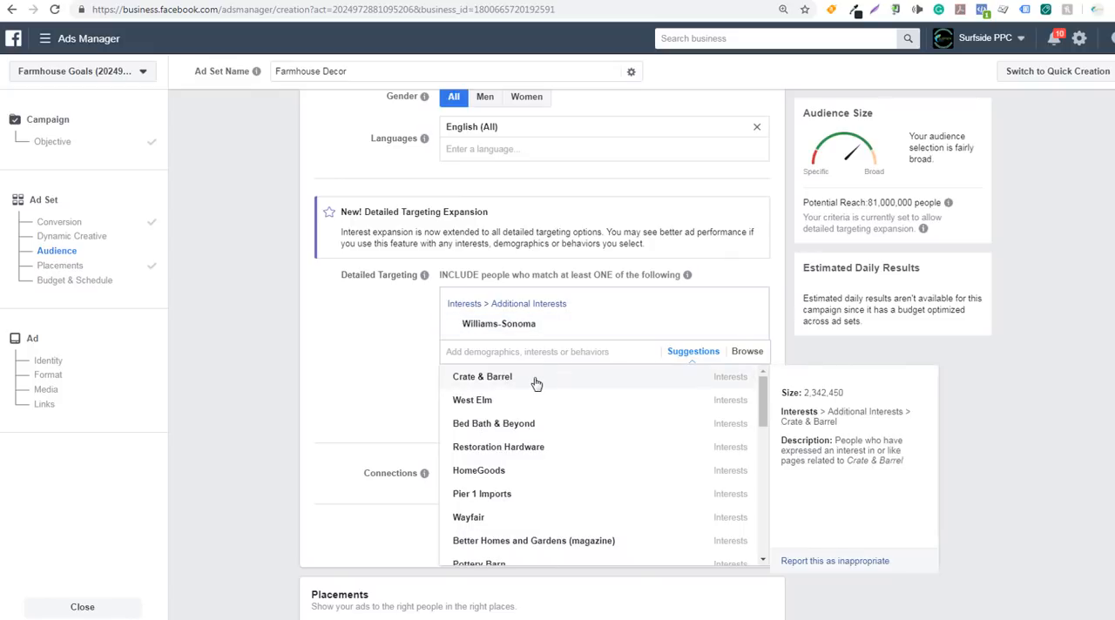
click(537, 384)
click(552, 393)
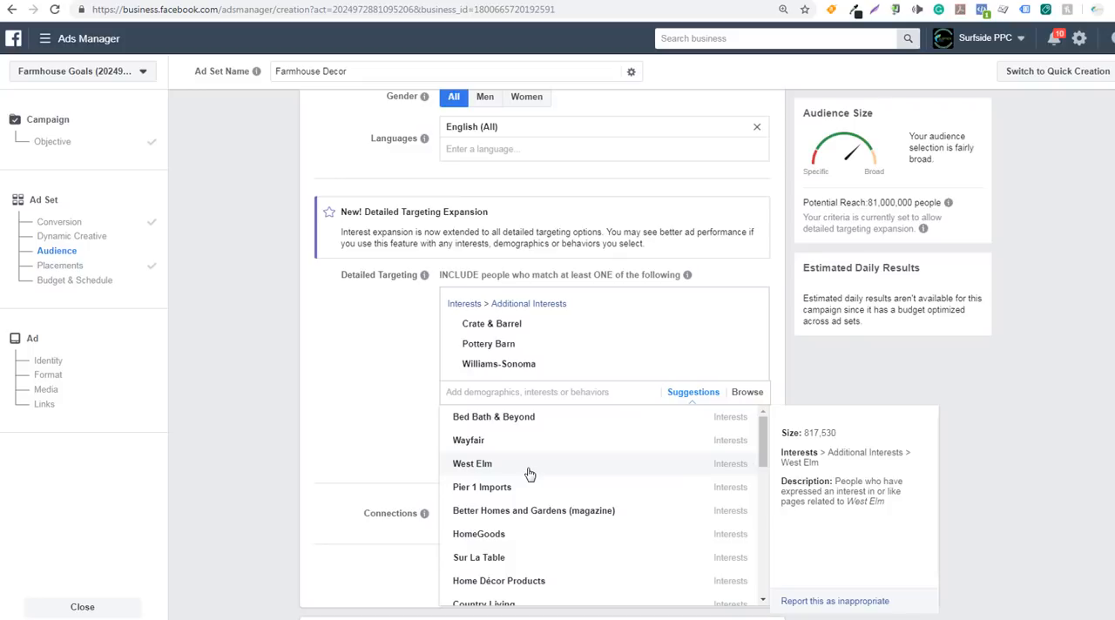
click(539, 492)
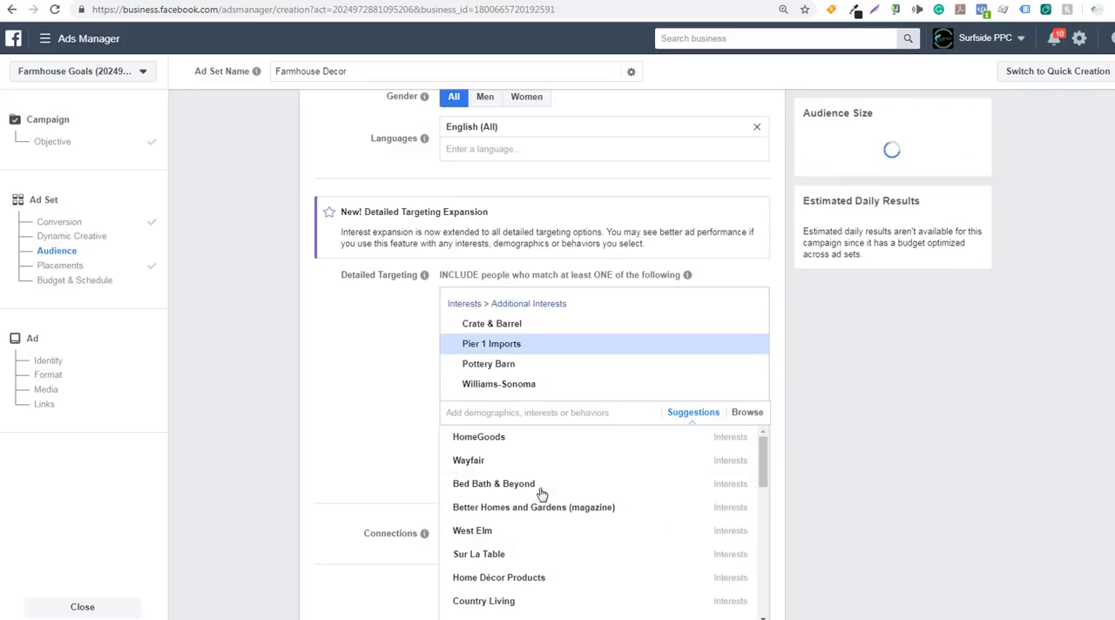
click(539, 512)
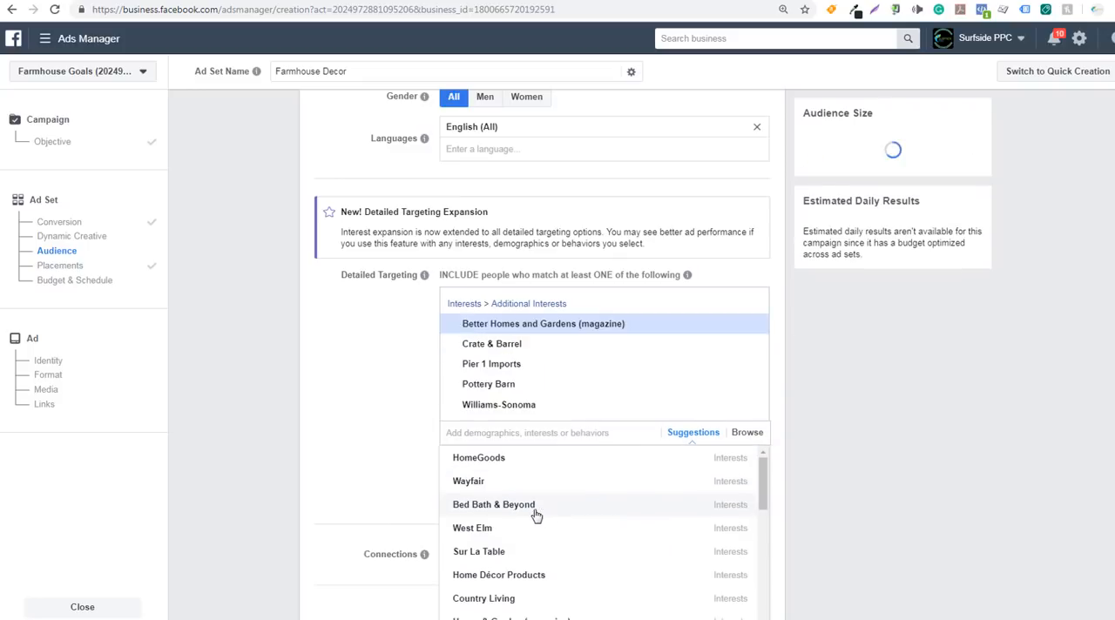
click(344, 357)
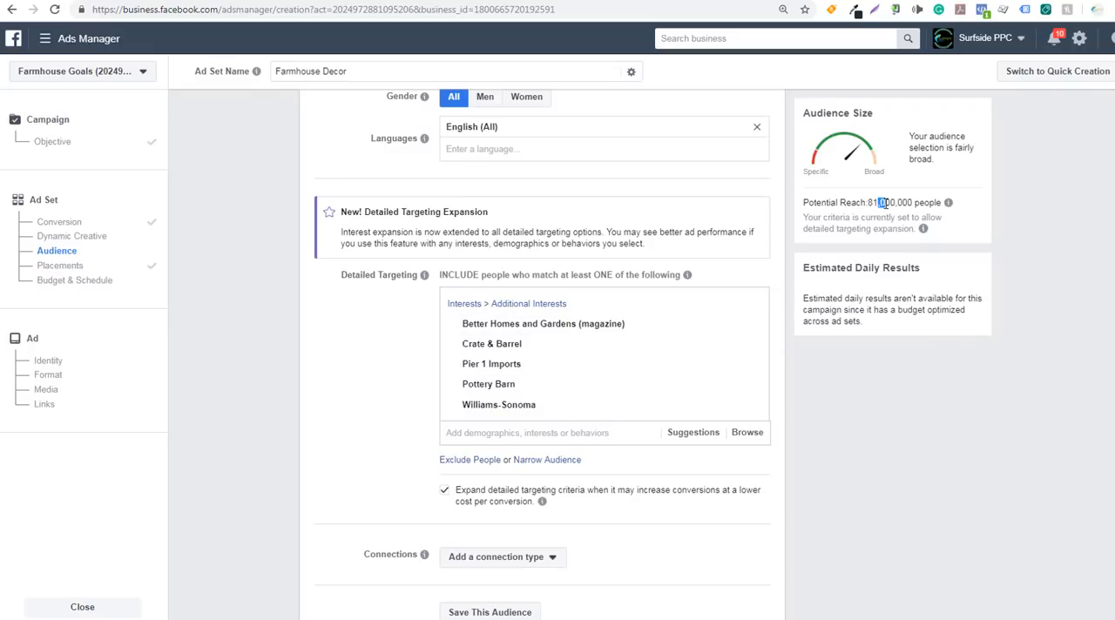
Narrow the audience to people who also match household income in the top 10% or top 5% of ZIP codes (US)
click(912, 202)
scroll(570, 364, down, 3)
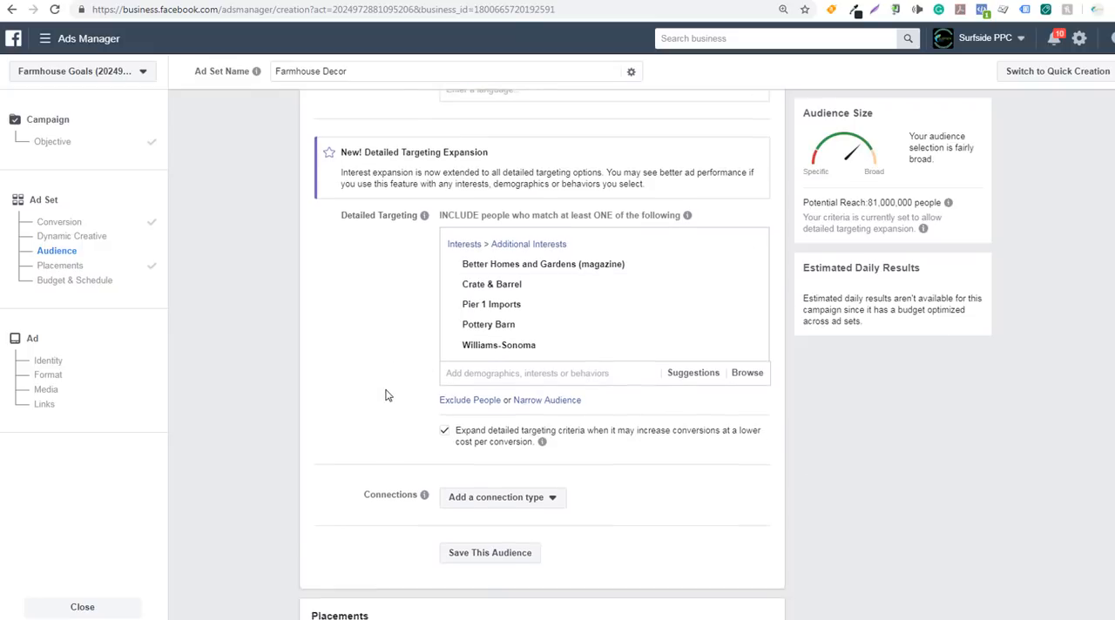
click(563, 350)
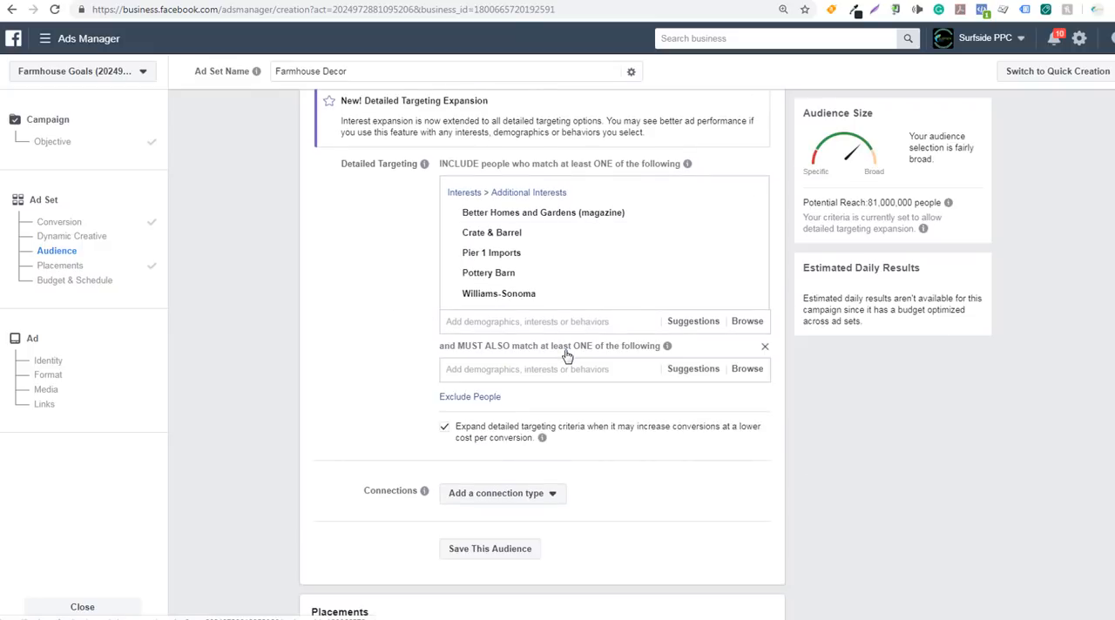
click(533, 370)
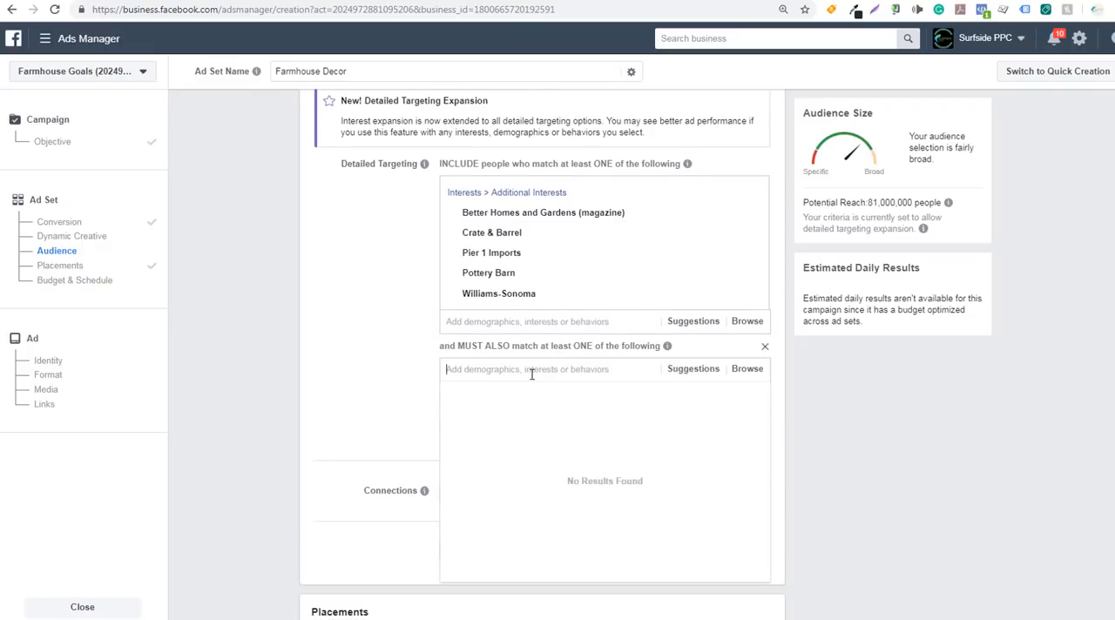
click(679, 369)
mouse_move(488, 416)
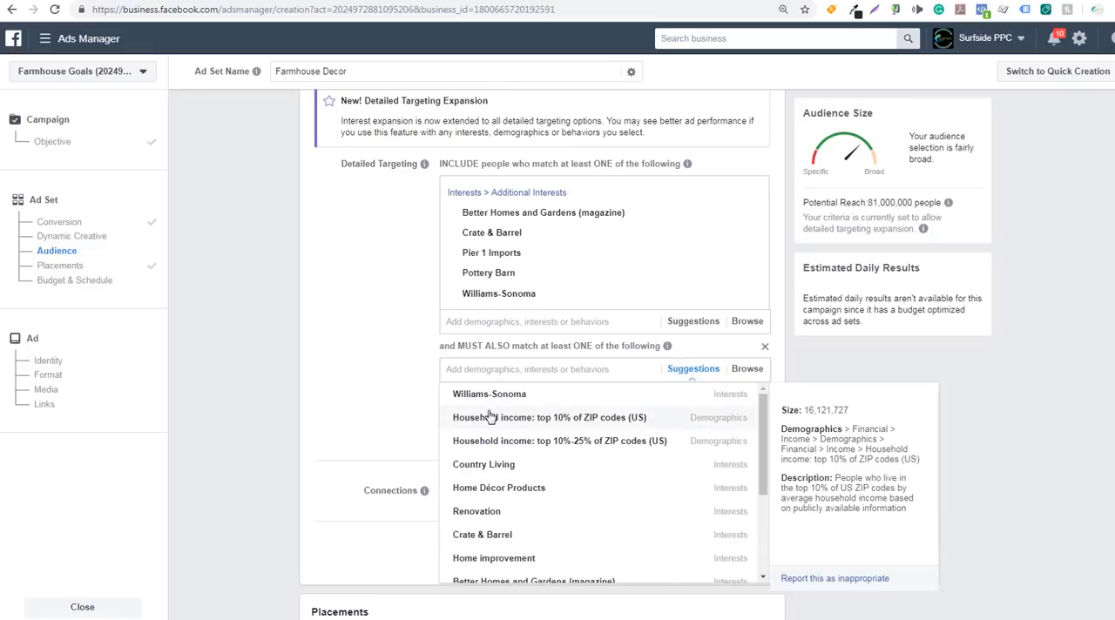
click(501, 418)
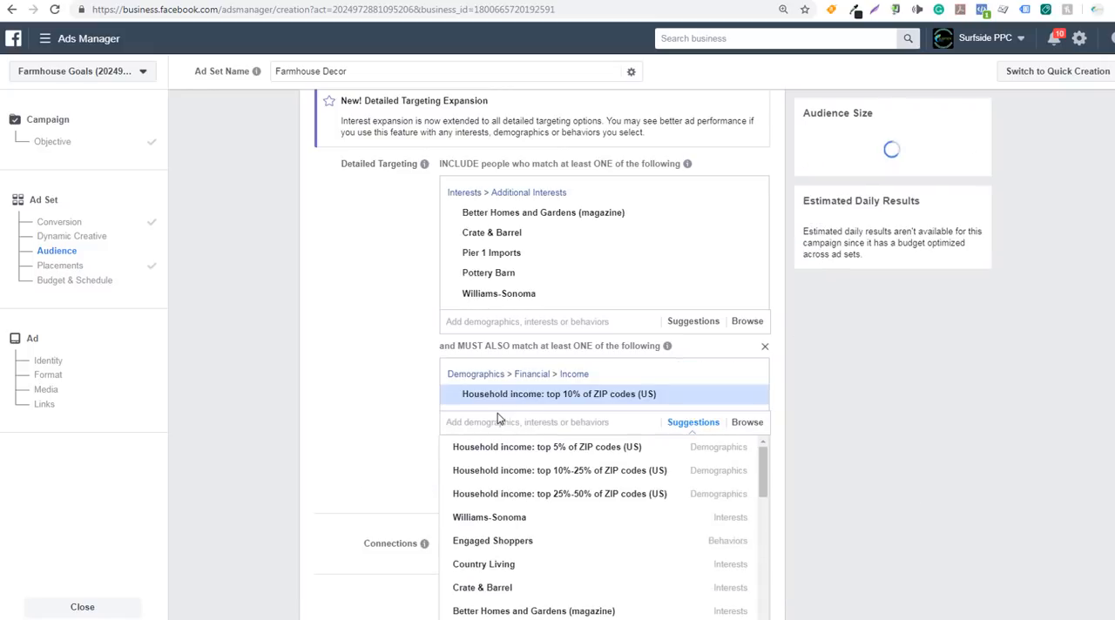
mouse_move(601, 394)
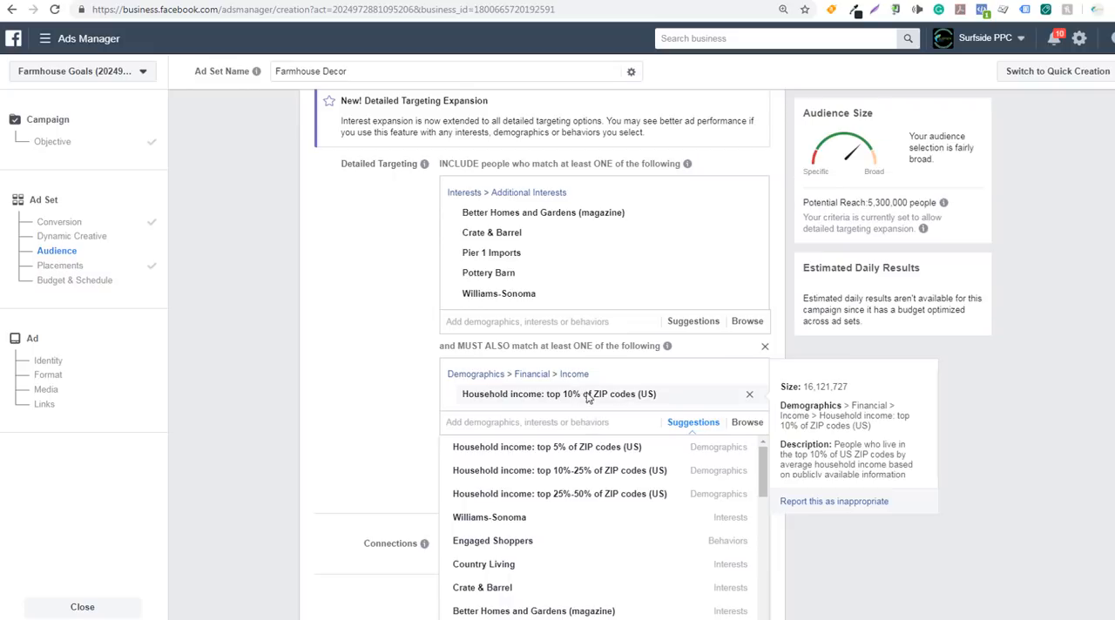
click(583, 449)
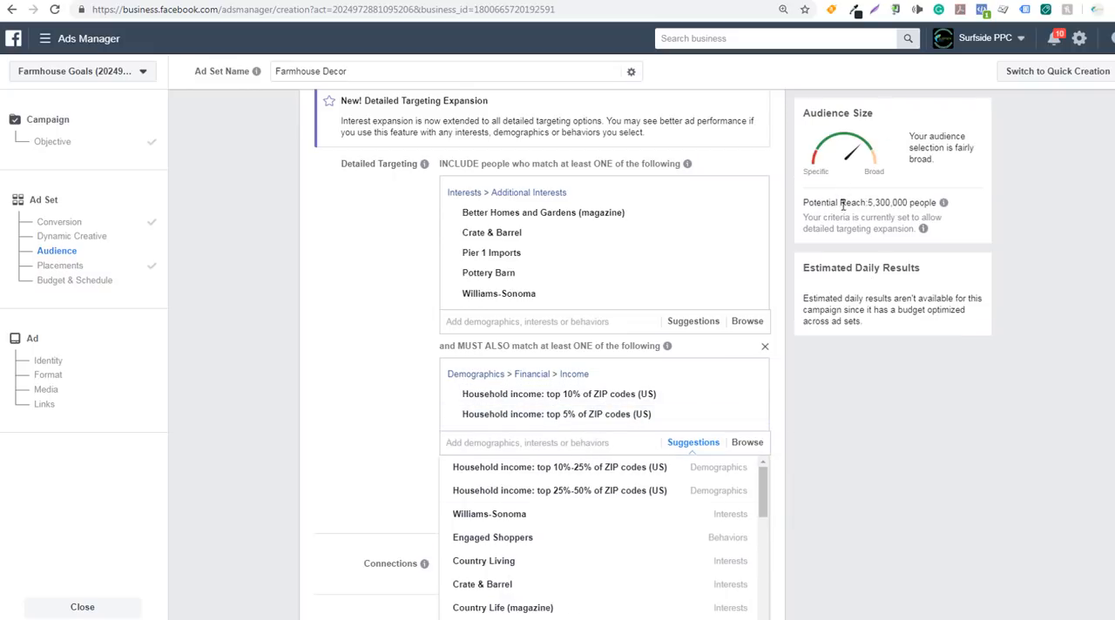
click(930, 433)
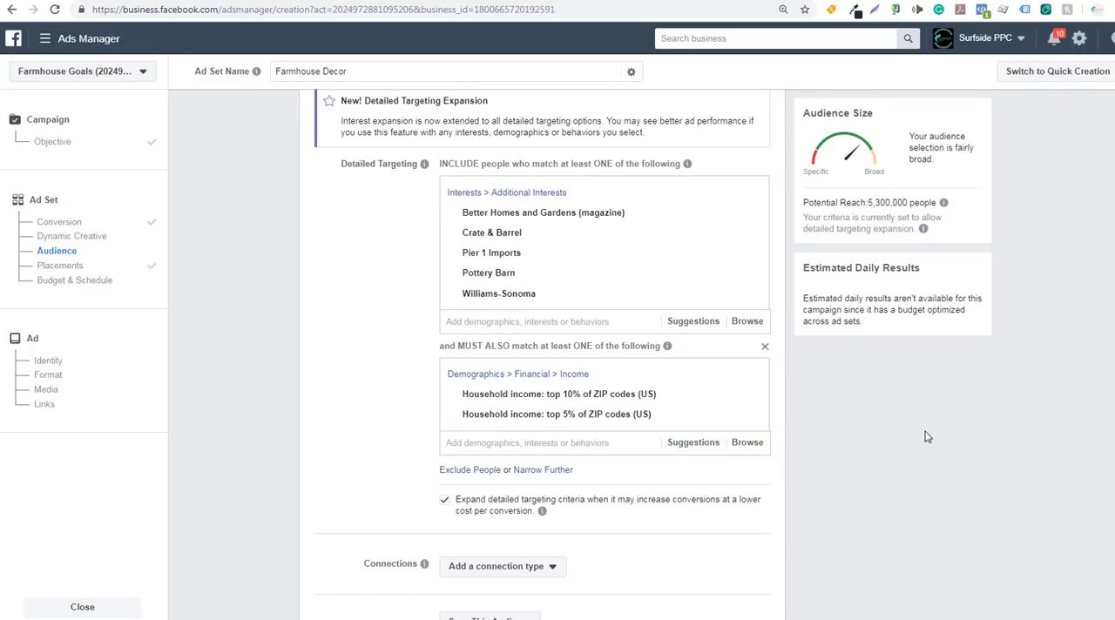
Narrow the audience further by requiring a match with the suggested interest Farmhouse
click(549, 471)
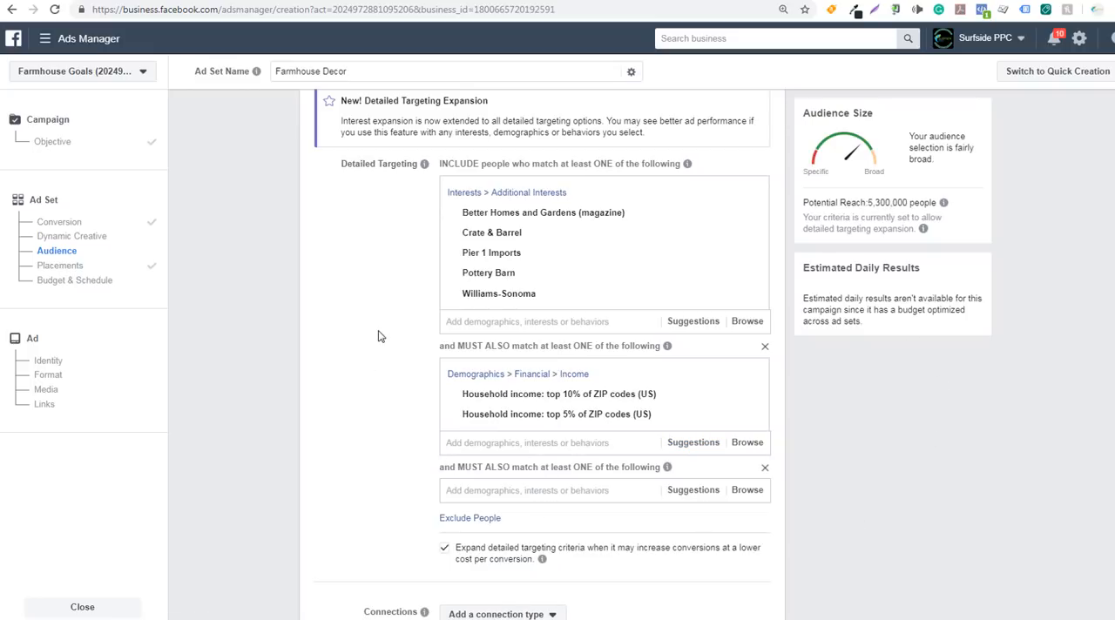
mouse_move(533, 207)
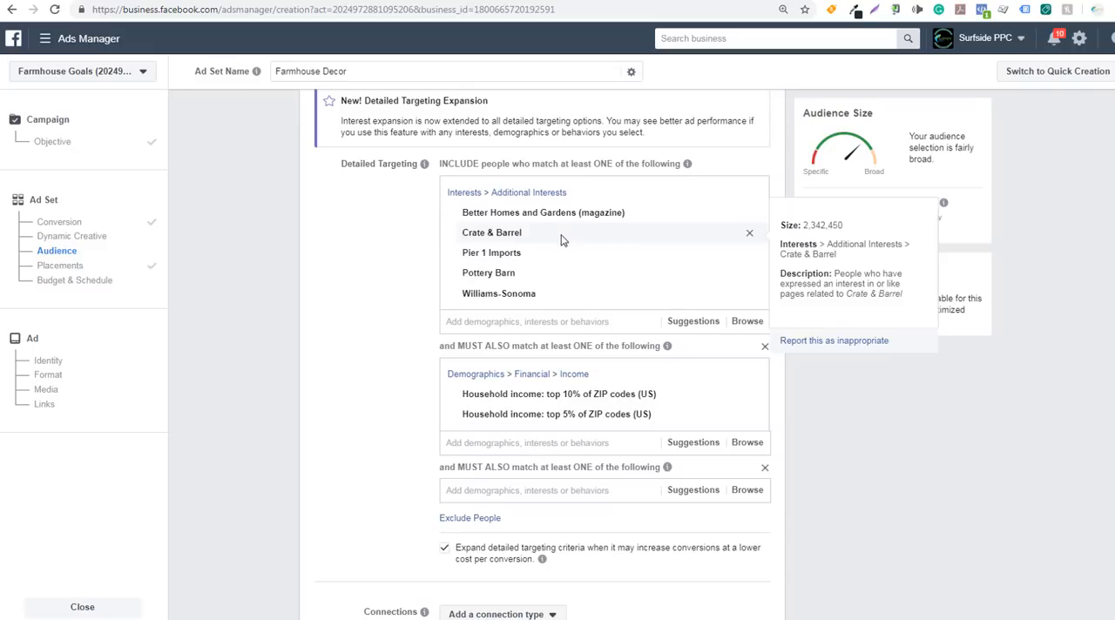
mouse_move(561, 258)
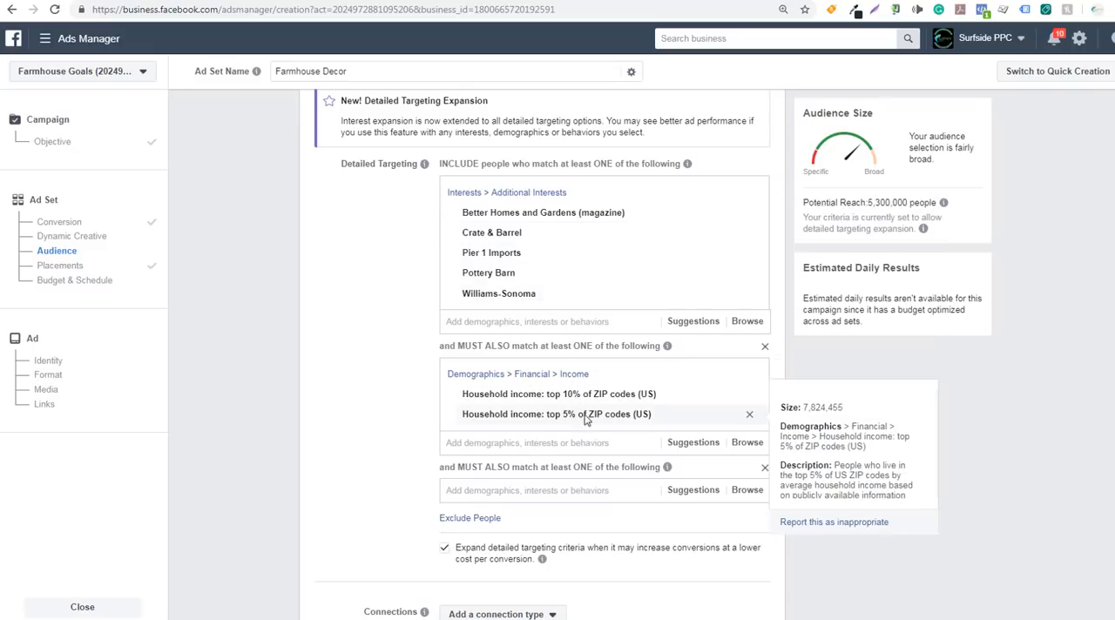
mouse_move(584, 405)
scroll(398, 430, down, 2)
click(533, 380)
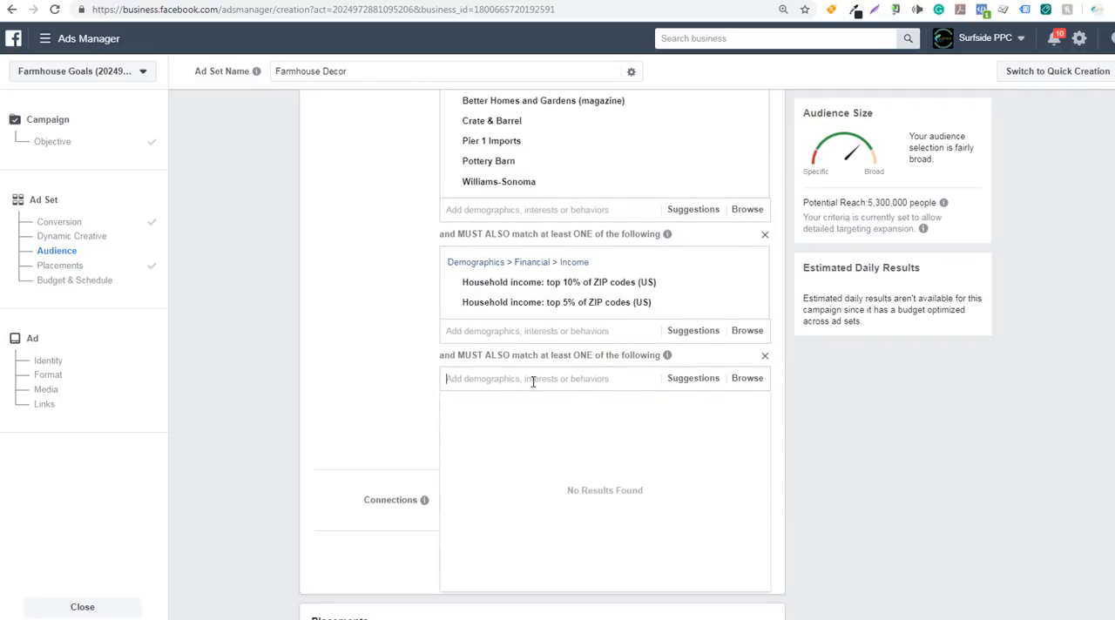
click(684, 383)
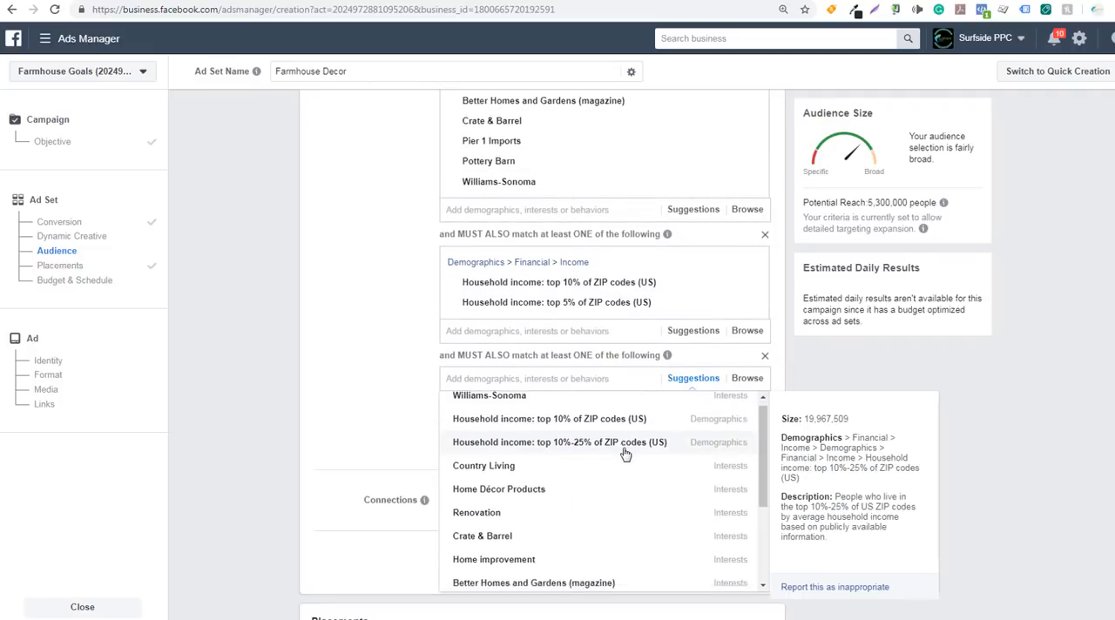
scroll(624, 453, down, 2)
click(510, 525)
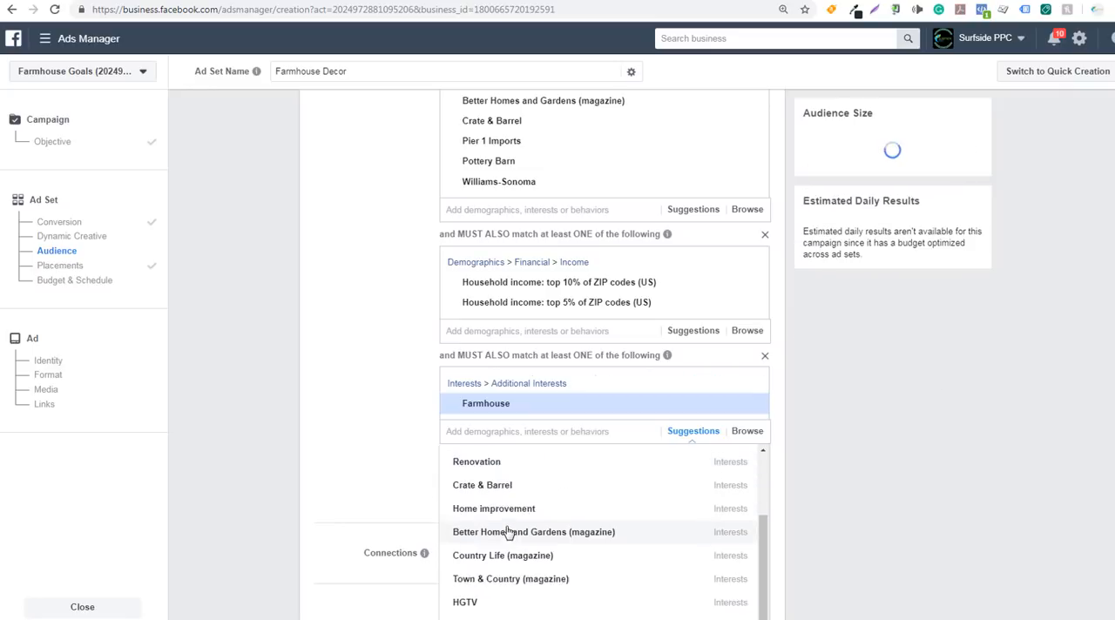
click(862, 206)
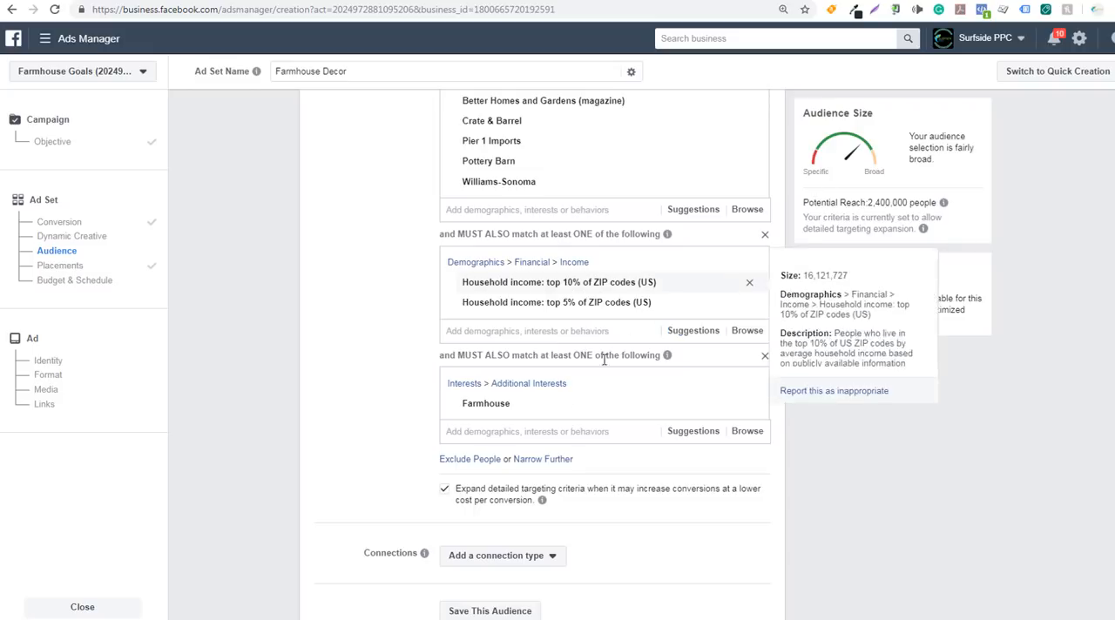
Review the three detailed targeting layers: home brand interests, household income and the Farmhouse interest
mouse_move(482, 415)
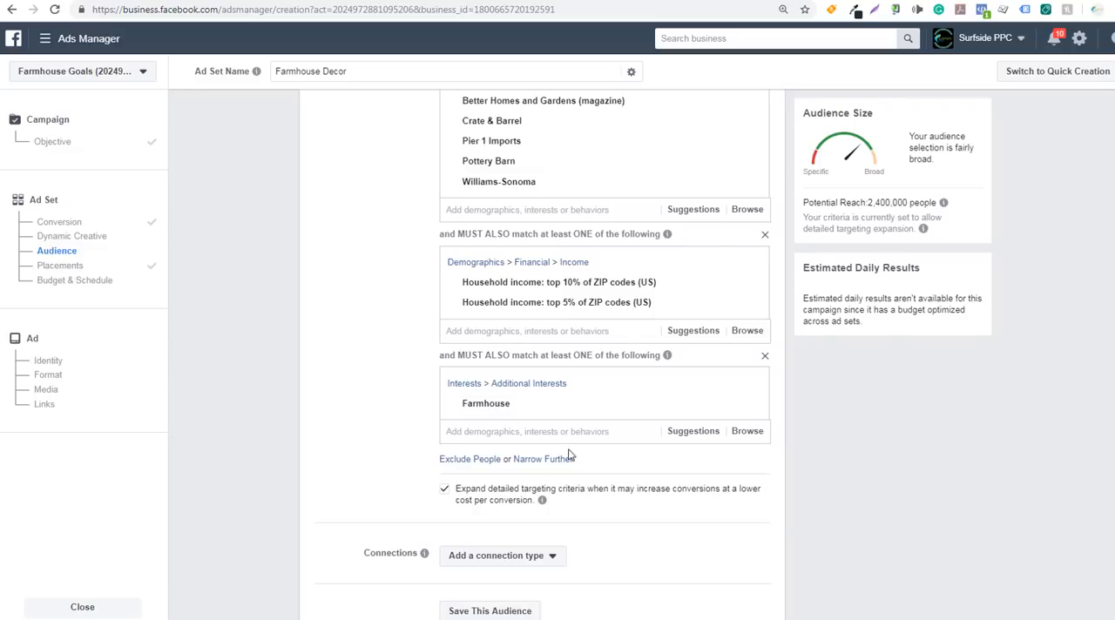
mouse_move(646, 290)
scroll(424, 250, up, 1)
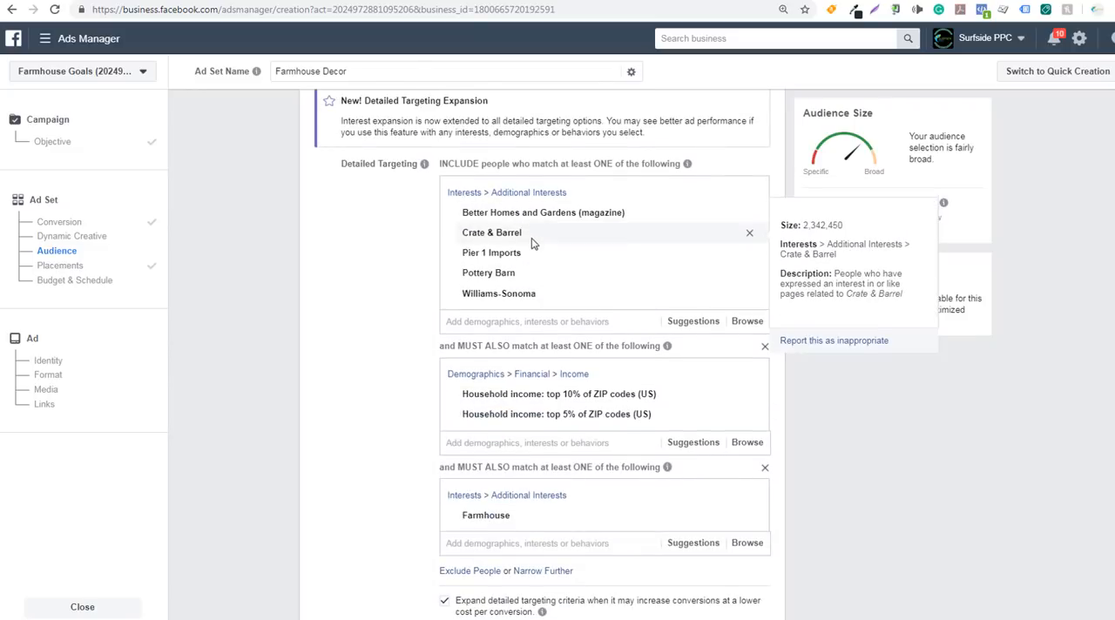
mouse_move(537, 296)
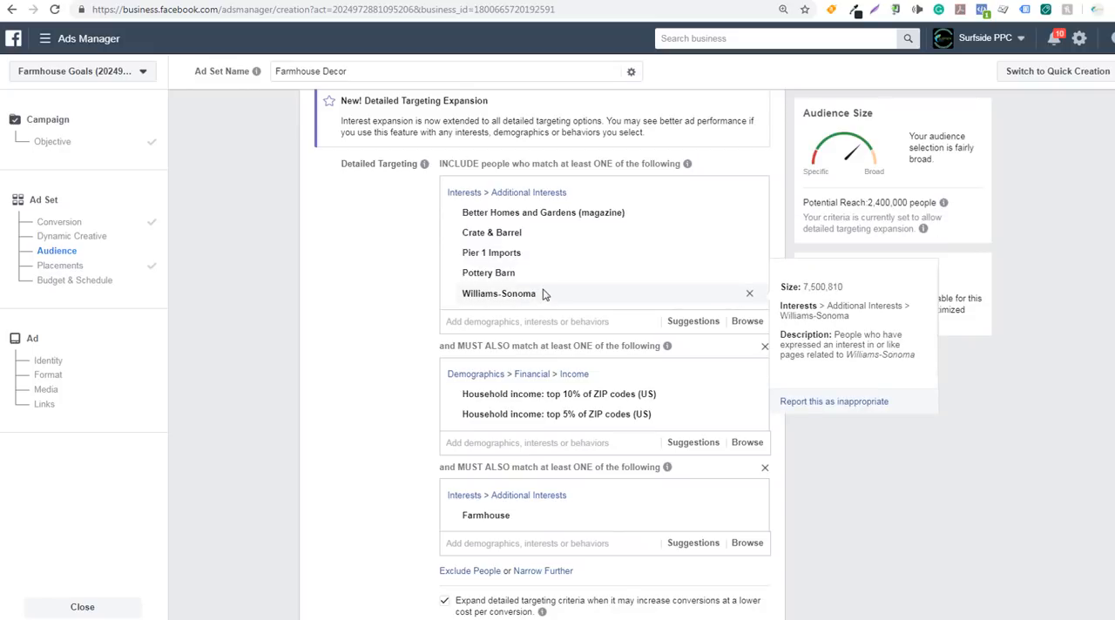
mouse_move(533, 518)
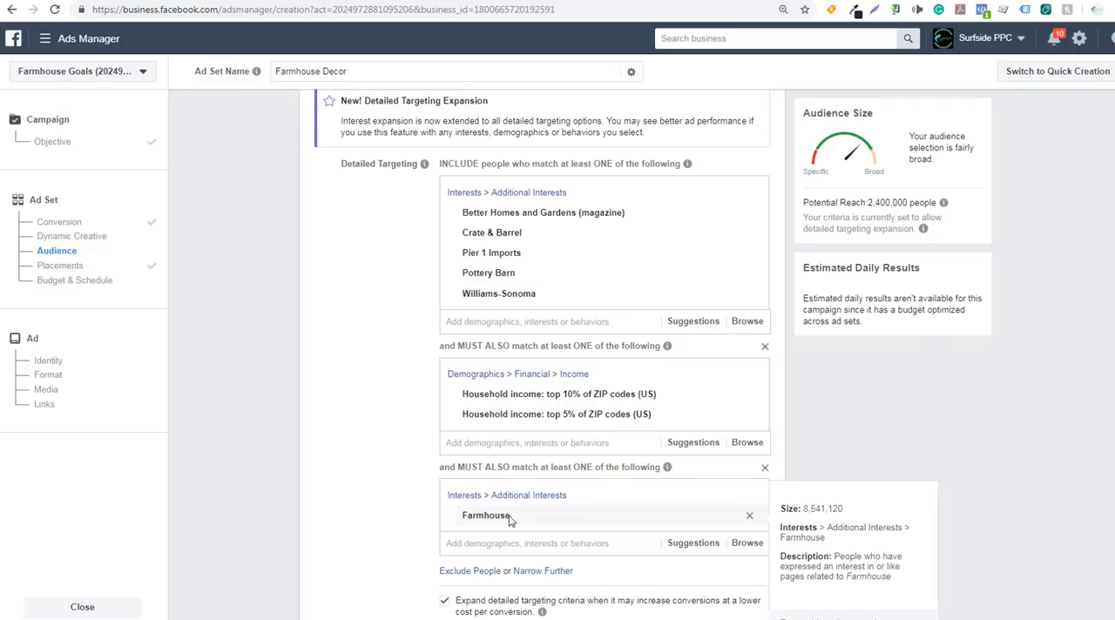
scroll(355, 387, down, 2)
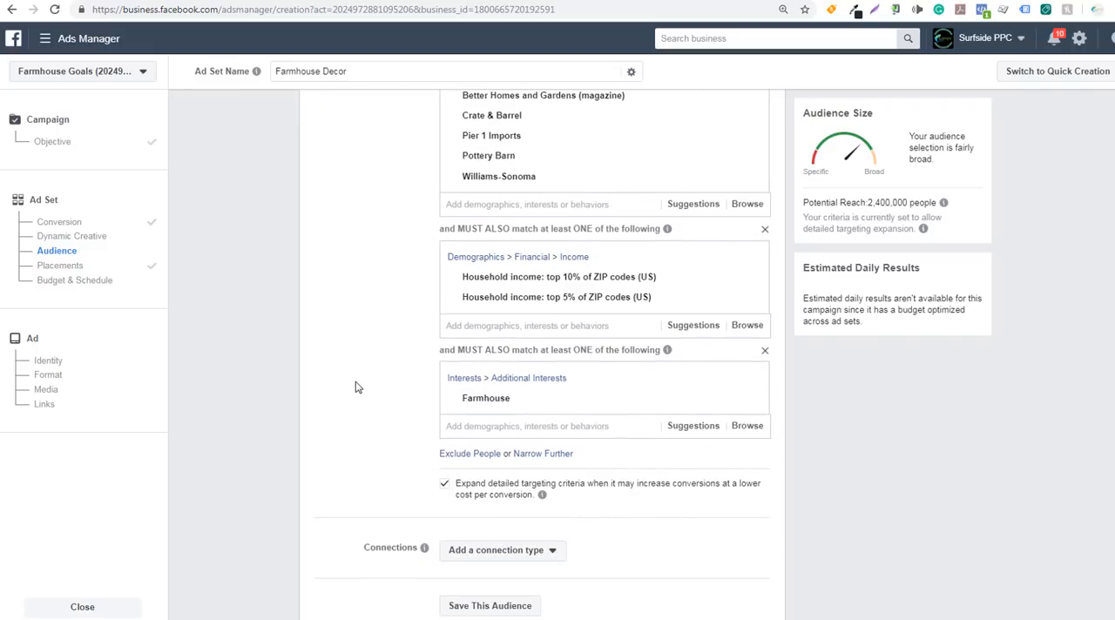
scroll(349, 388, down, 2)
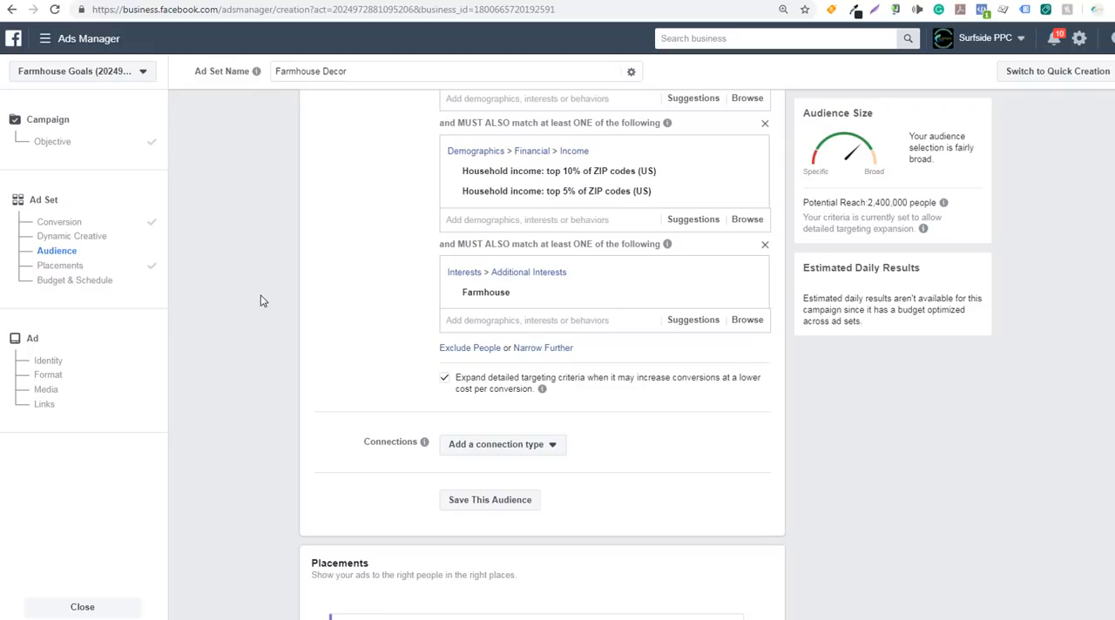
Add a Facebook Pages connection that excludes people who like the Farmhouse Goals Page
click(505, 452)
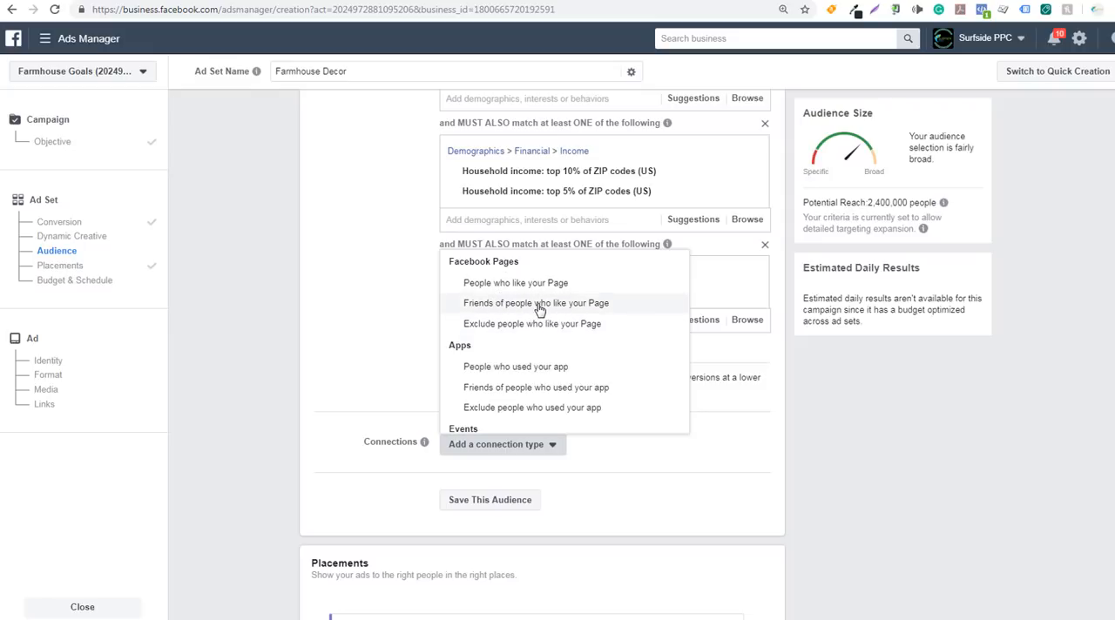
click(512, 324)
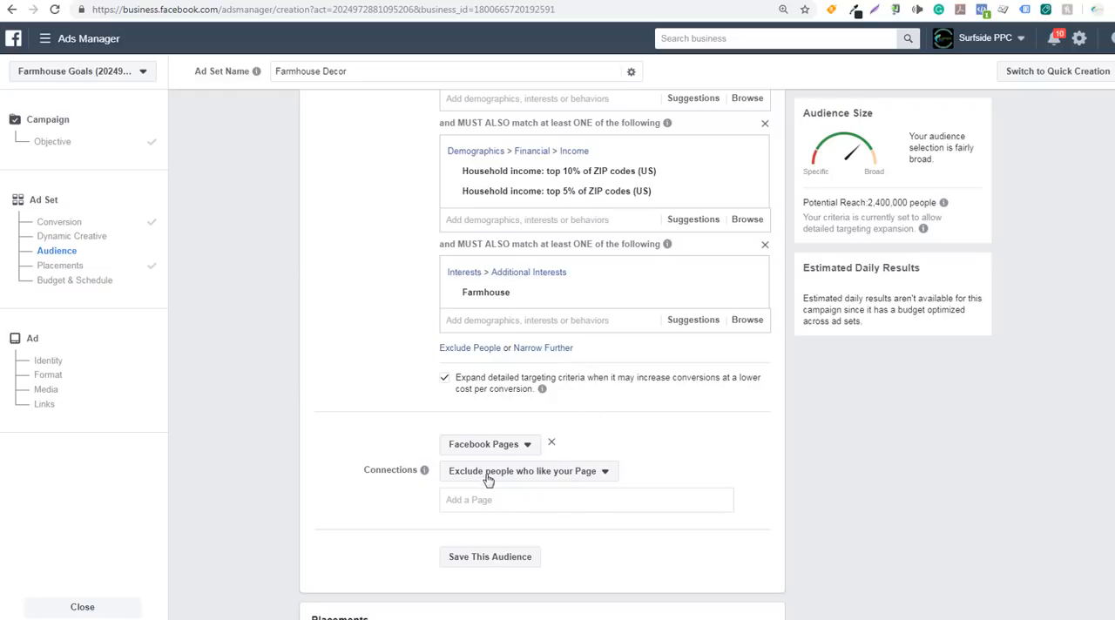
click(488, 511)
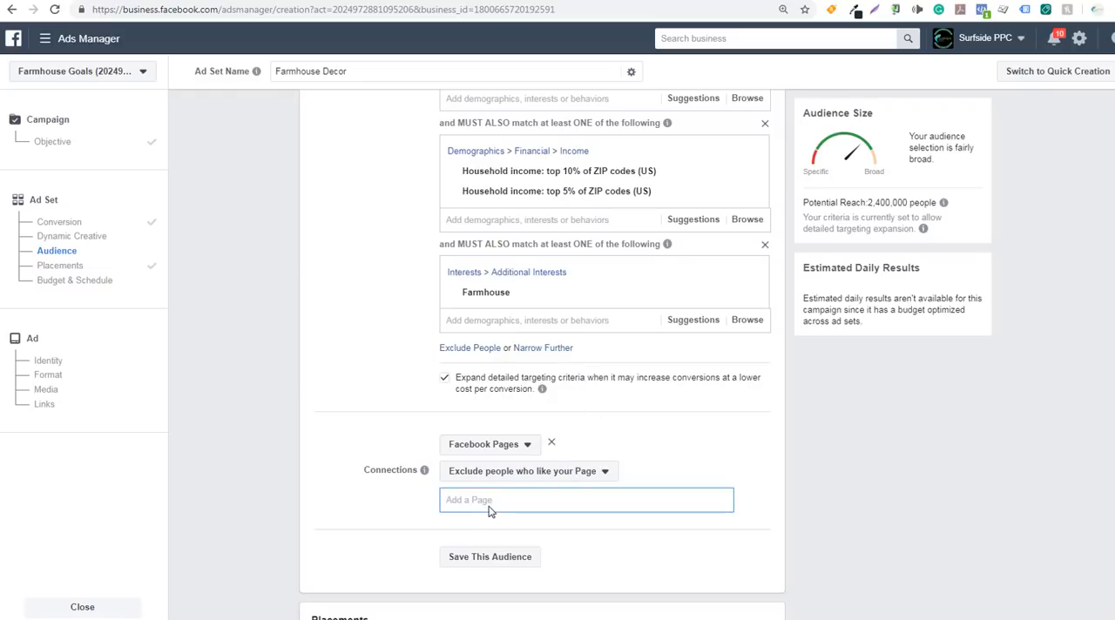
text(F)
click(494, 525)
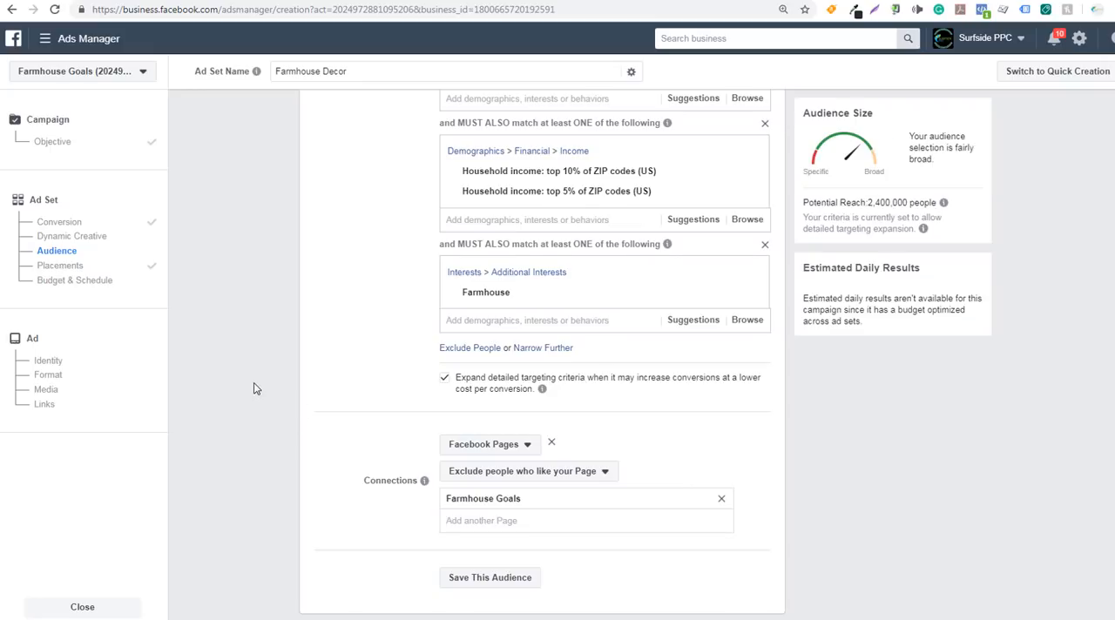
Save the audience under the name "Farmhouse Goals Audience Example Instagram"
scroll(254, 388, down, 4)
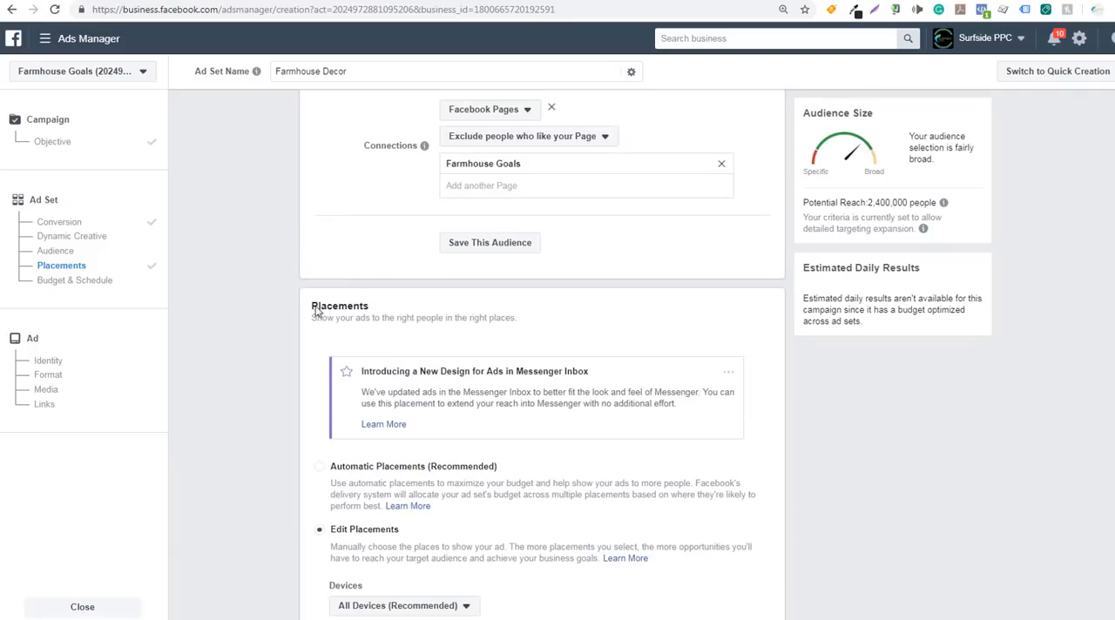
click(519, 246)
click(577, 200)
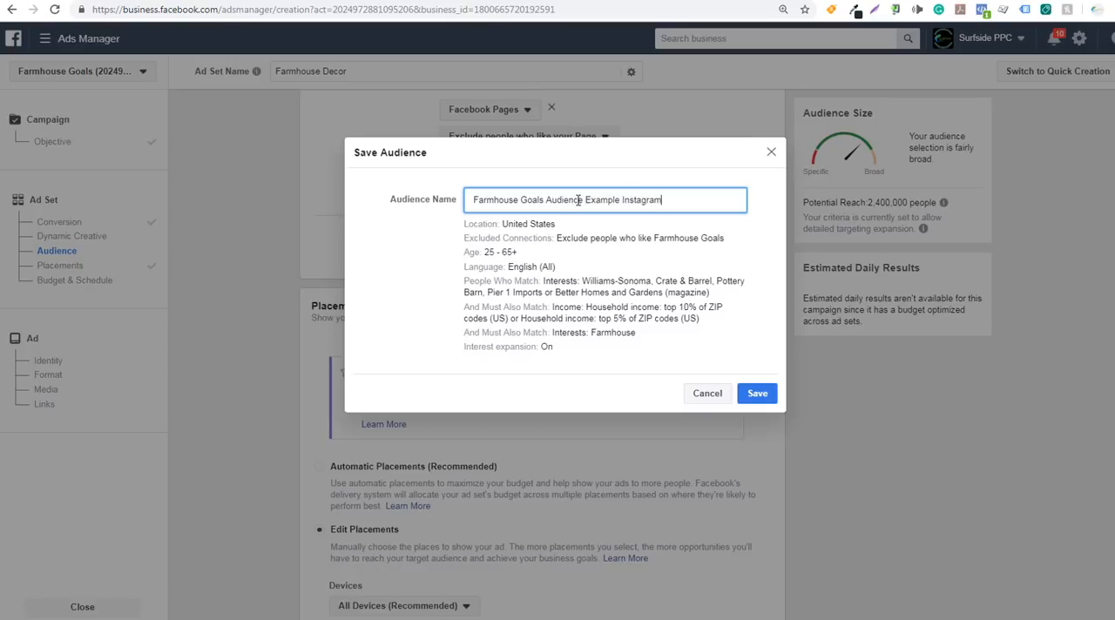
click(754, 392)
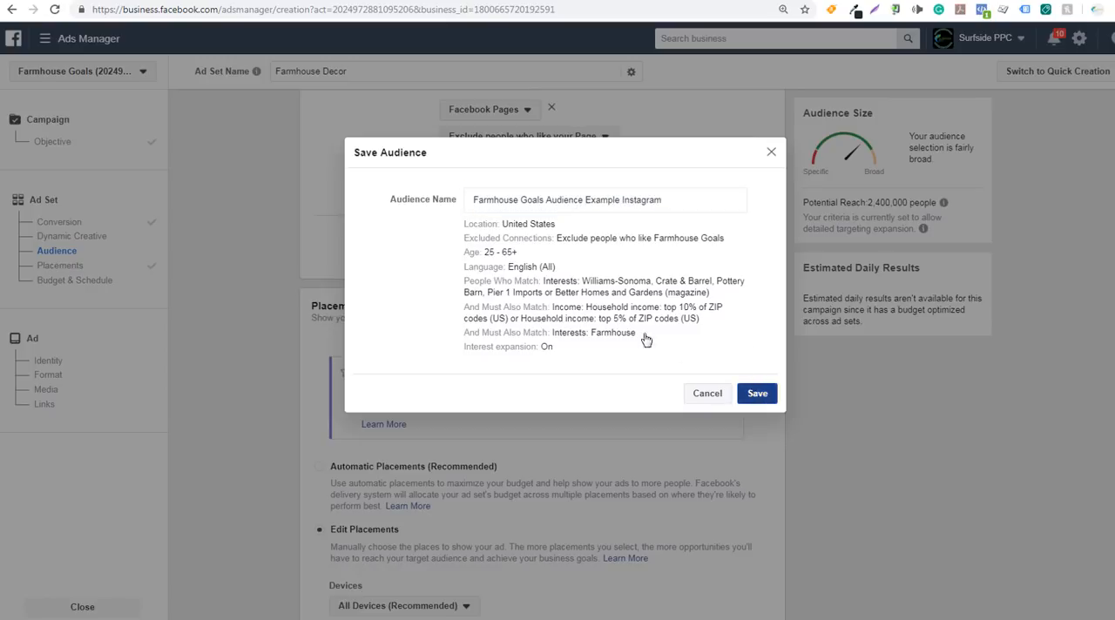
Check the Instagram placements and reset the ad set schedule's start date to today
scroll(257, 361, up, 6)
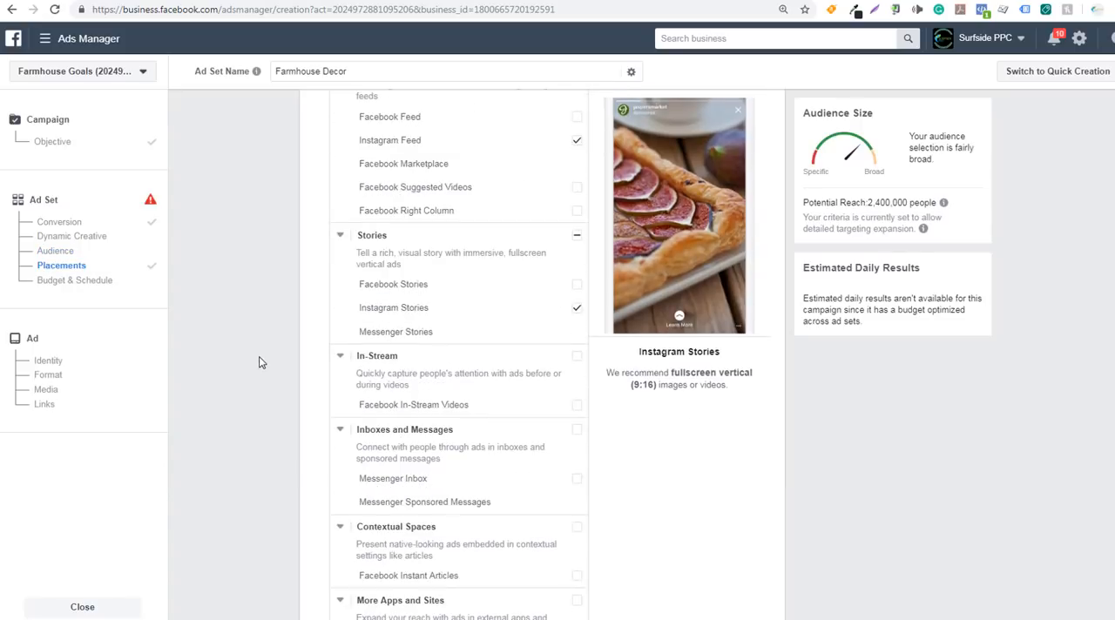
scroll(258, 361, down, 4)
scroll(262, 324, up, 5)
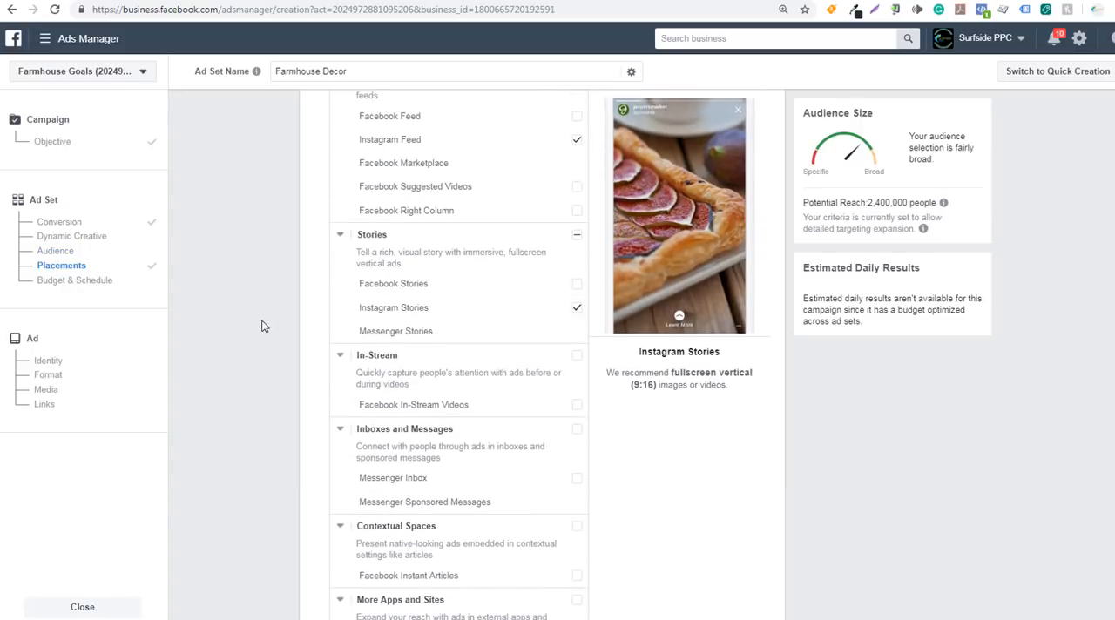
scroll(311, 279, up, 4)
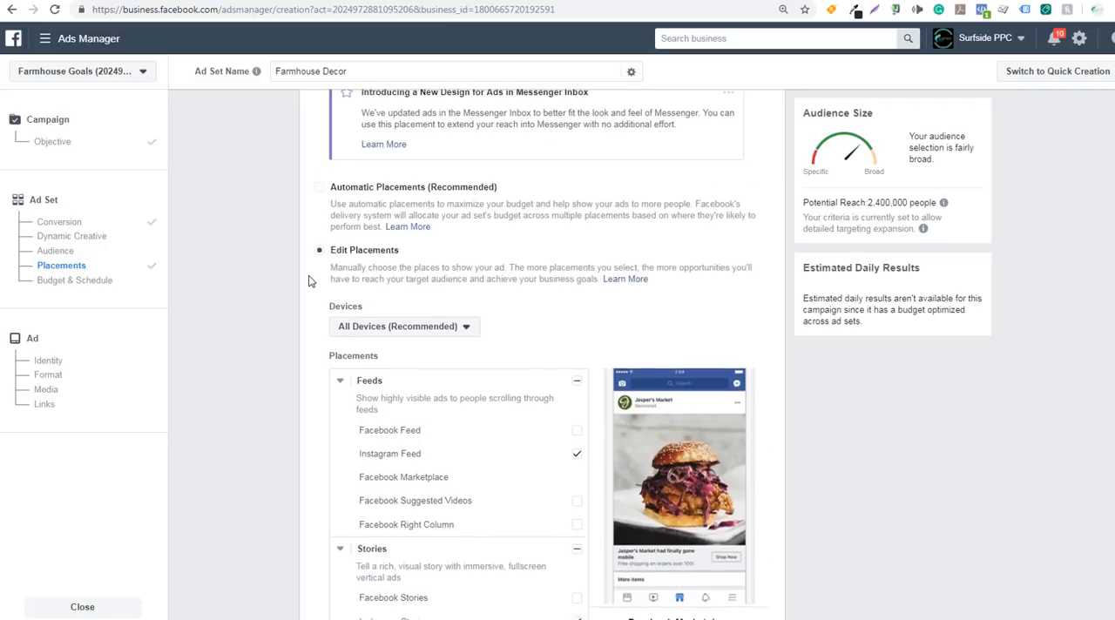
scroll(238, 311, down, 10)
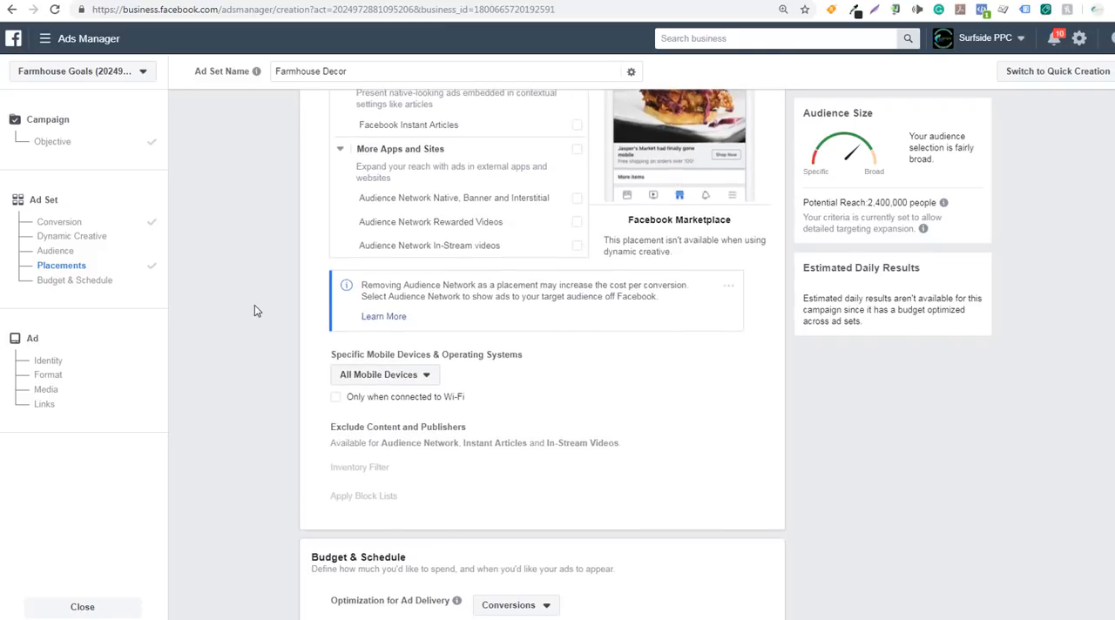
scroll(254, 311, down, 4)
scroll(254, 310, up, 2)
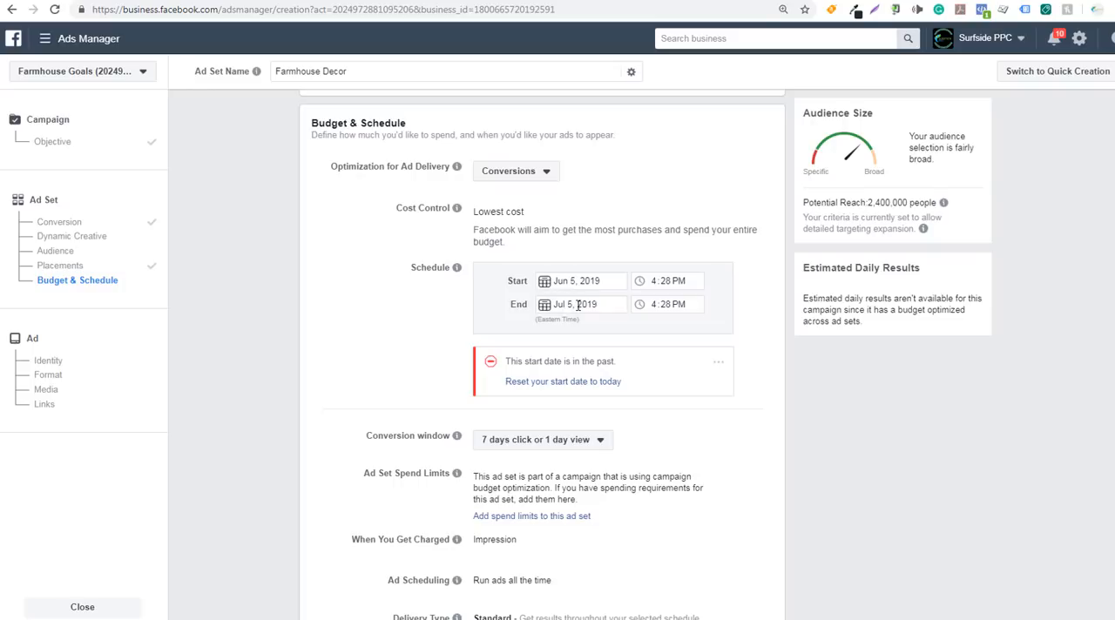
click(547, 382)
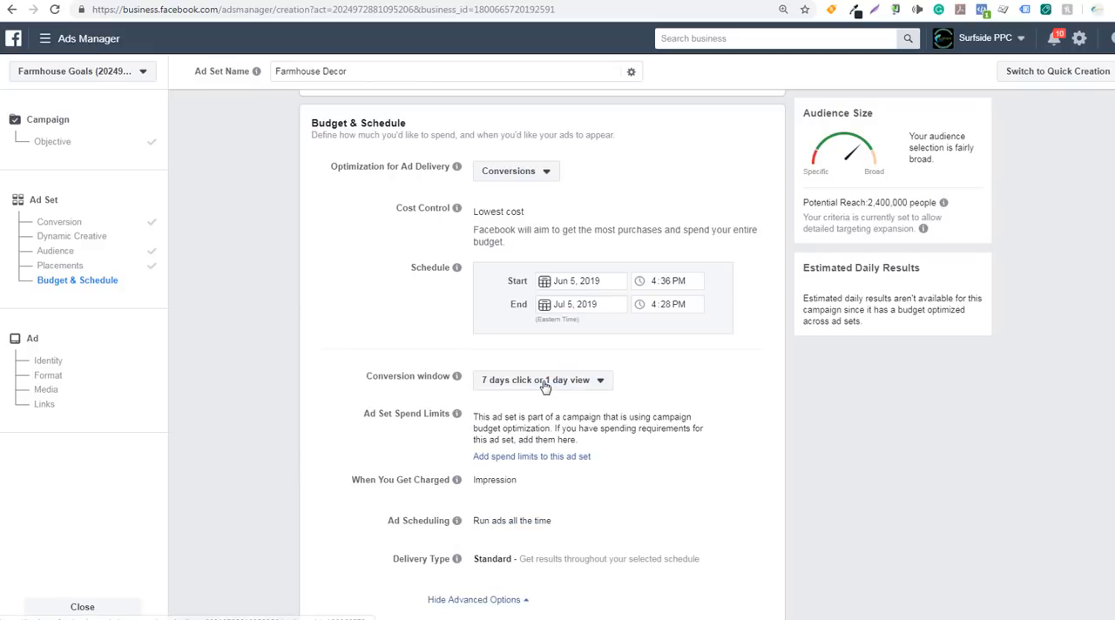
scroll(291, 332, down, 1)
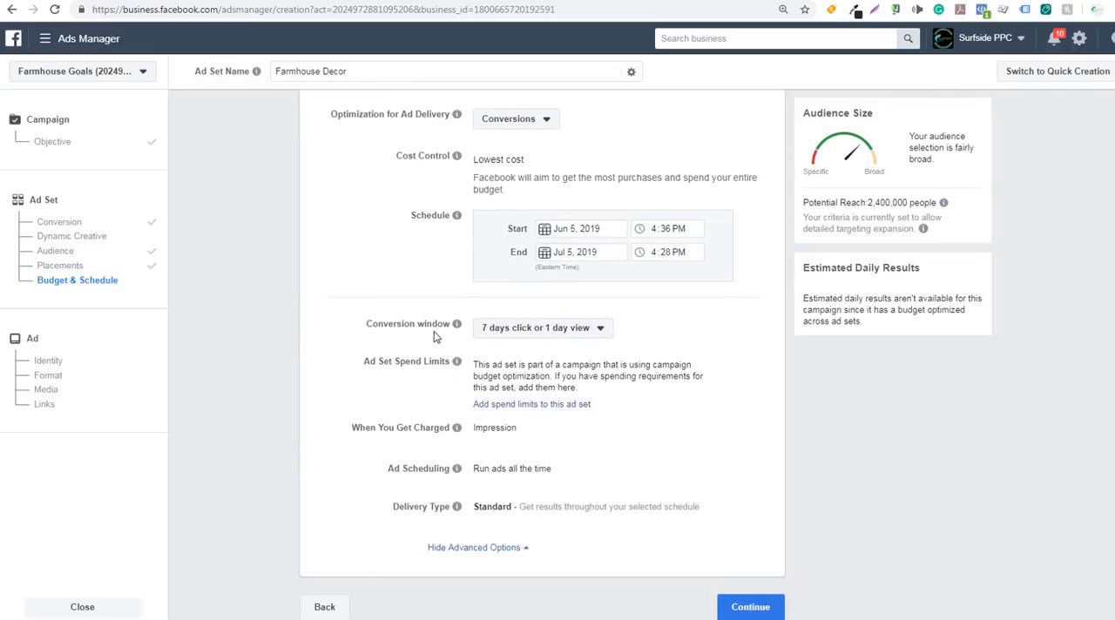
Review the conversion window choices, keep 7 days click or 1 day view, and continue to the ad setup
click(525, 333)
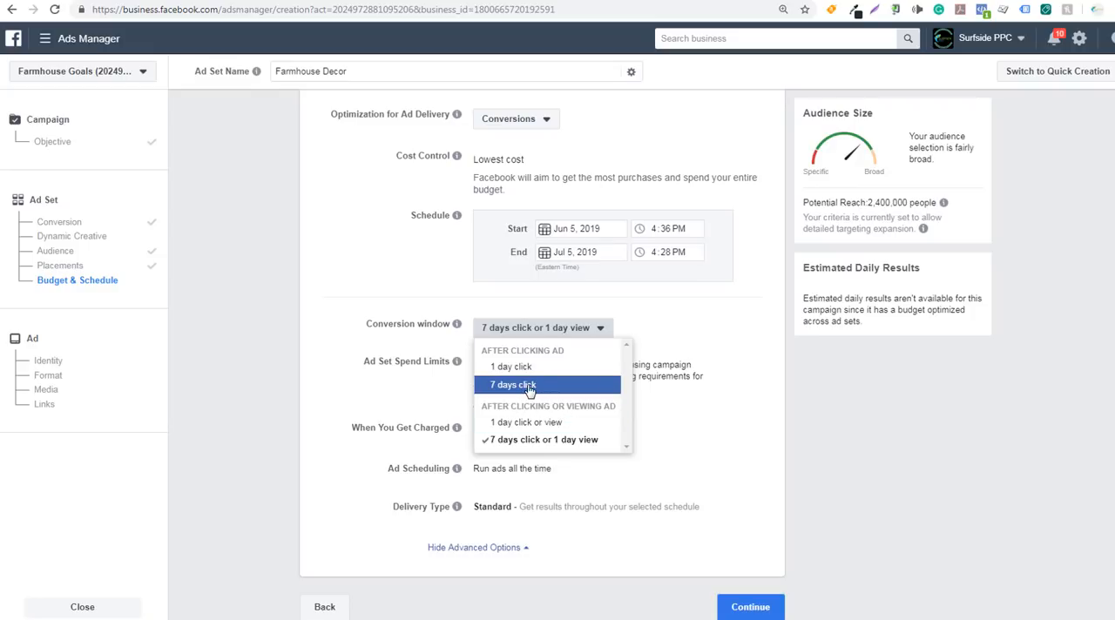
click(279, 318)
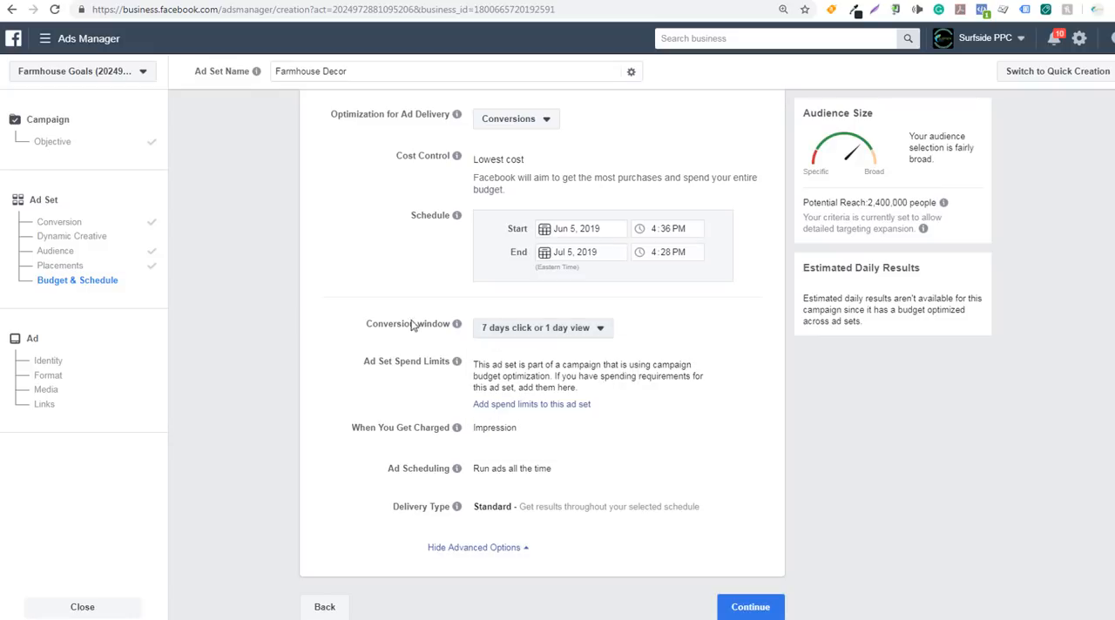
click(546, 335)
click(545, 332)
click(747, 607)
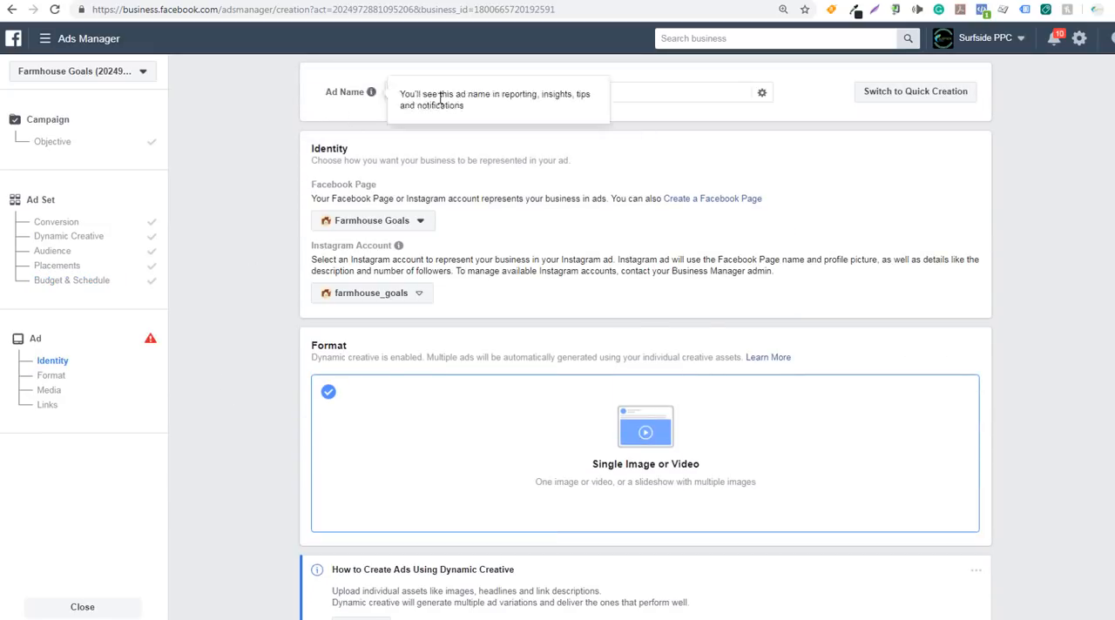
Name the ad "Sample Instagram Ad"
click(549, 91)
drag(548, 92, 402, 69)
text(Sample Ins)
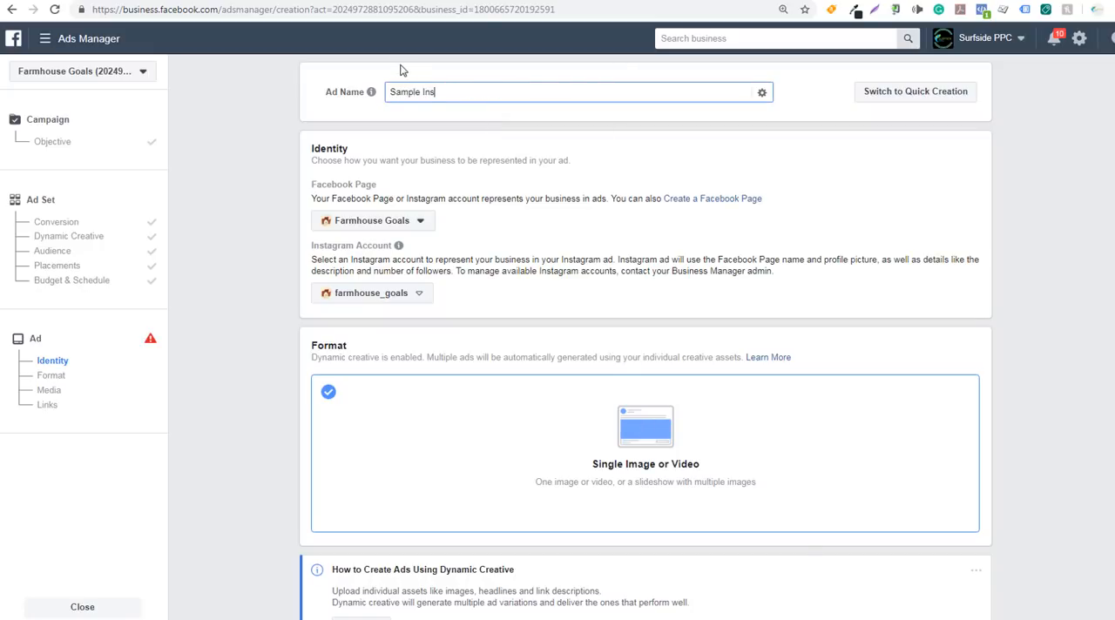
text(tagram Ad)
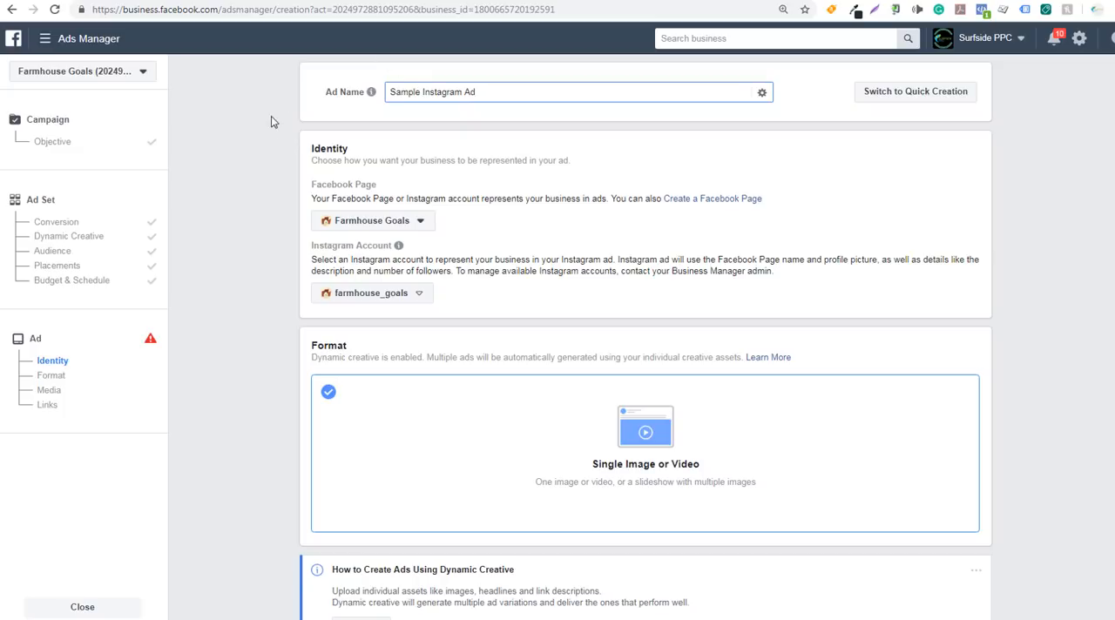
click(292, 156)
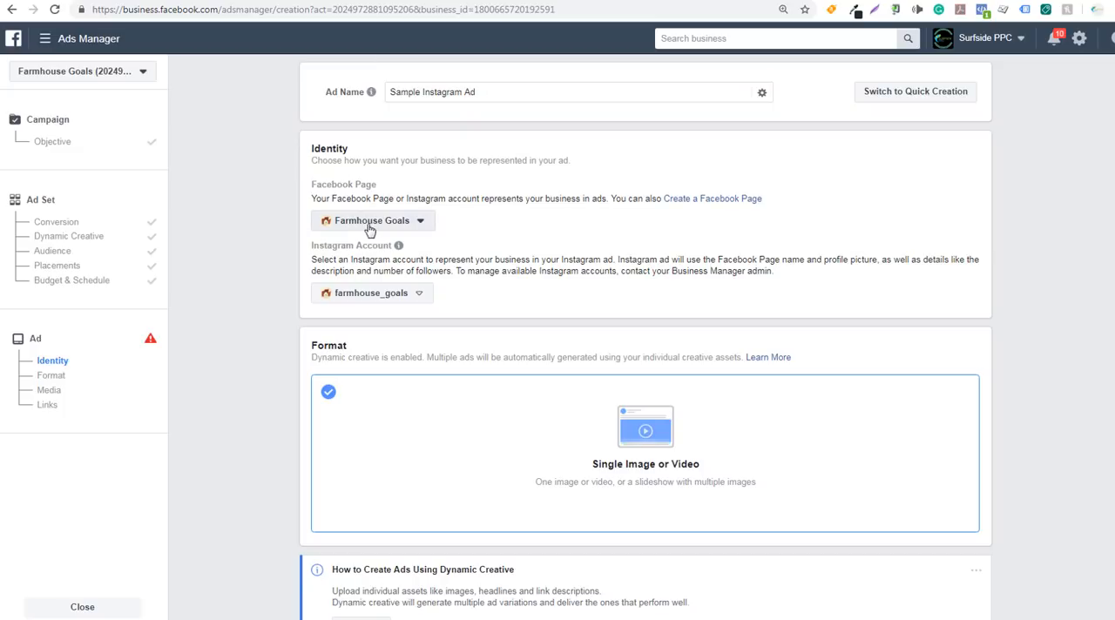
Review the ad's identity, format, media and link sections, including the option limits for texts and headlines
mouse_move(346, 248)
scroll(244, 324, down, 3)
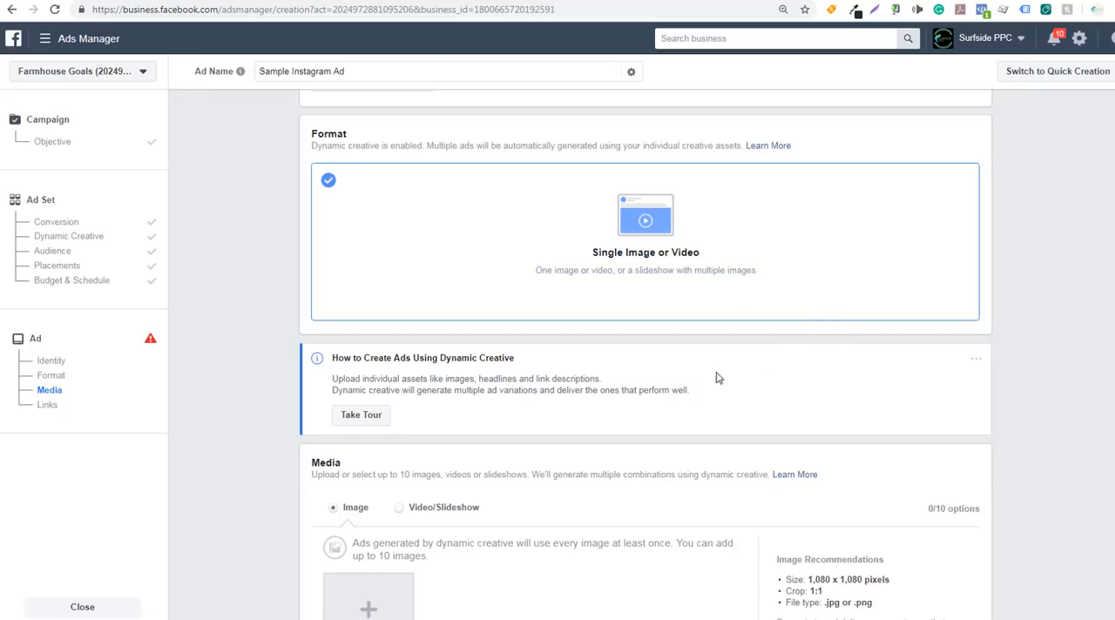
scroll(214, 304, up, 1)
scroll(244, 301, down, 2)
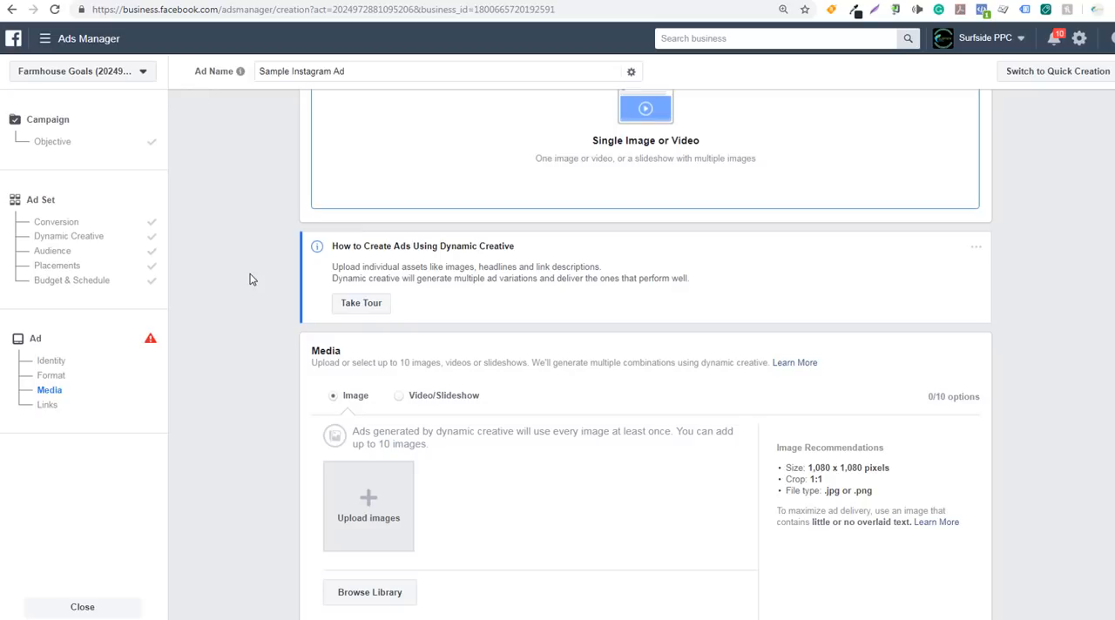
scroll(234, 423, down, 1)
scroll(237, 416, down, 10)
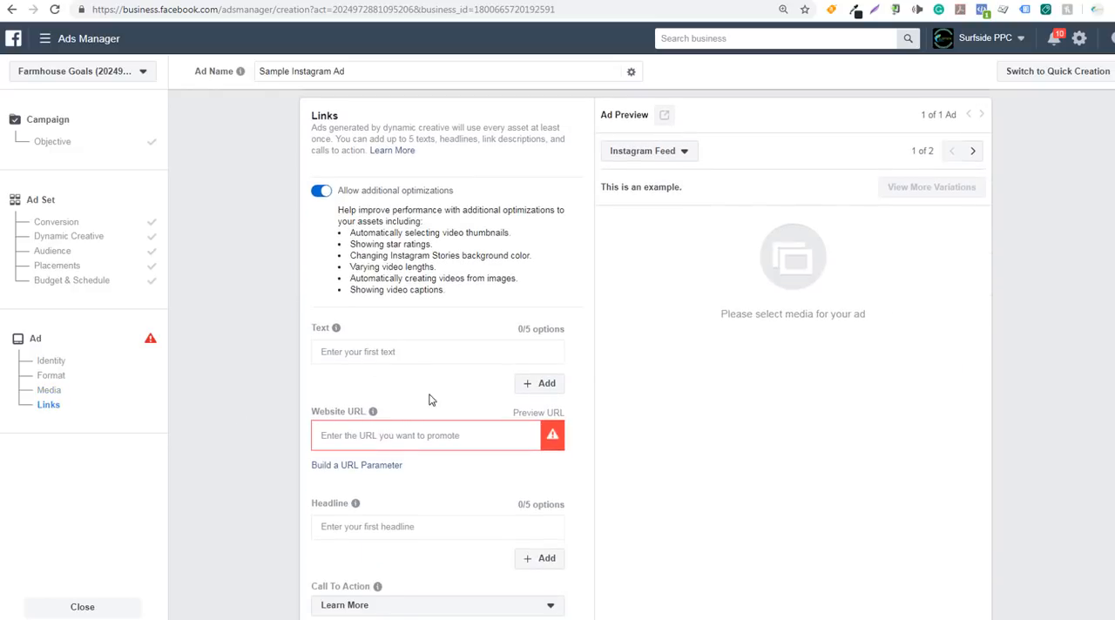
drag(515, 330, 540, 329)
click(340, 386)
scroll(288, 423, down, 5)
drag(517, 281, 543, 281)
click(541, 281)
Check the recommended image crop and upload two 800 × 1000 farmhouse decor images to the ad's media
scroll(252, 413, up, 10)
scroll(266, 321, up, 3)
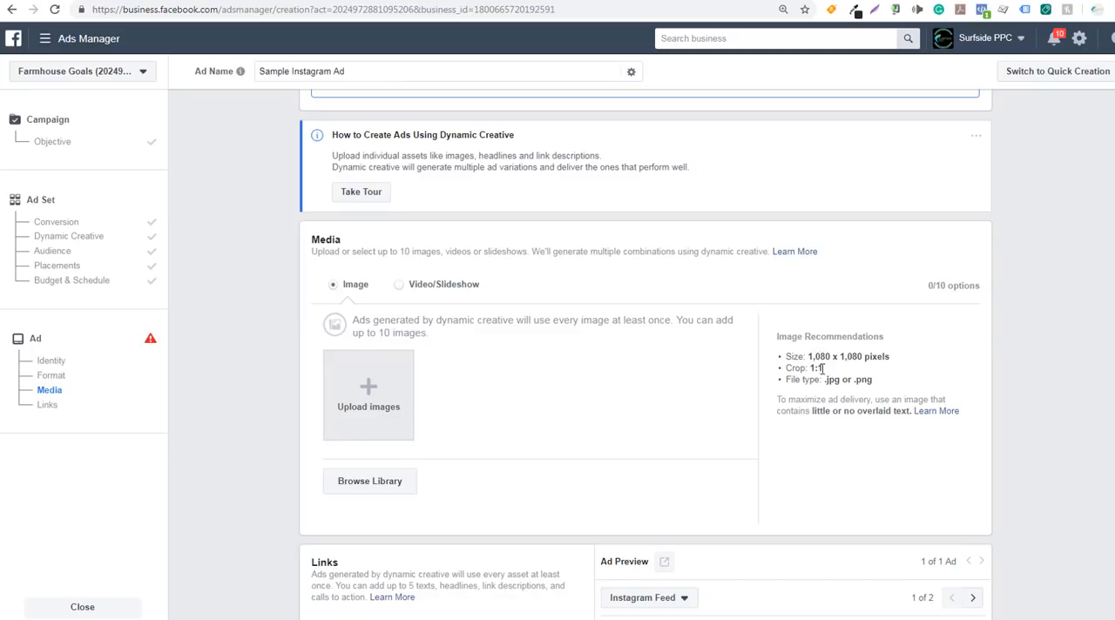
drag(824, 368, 809, 368)
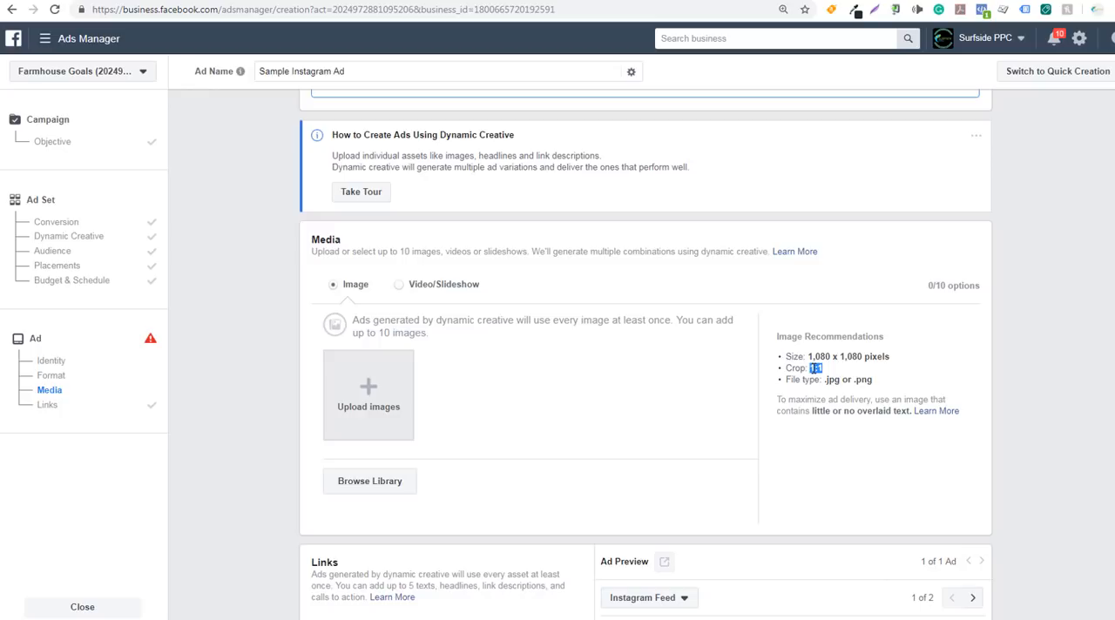
click(807, 376)
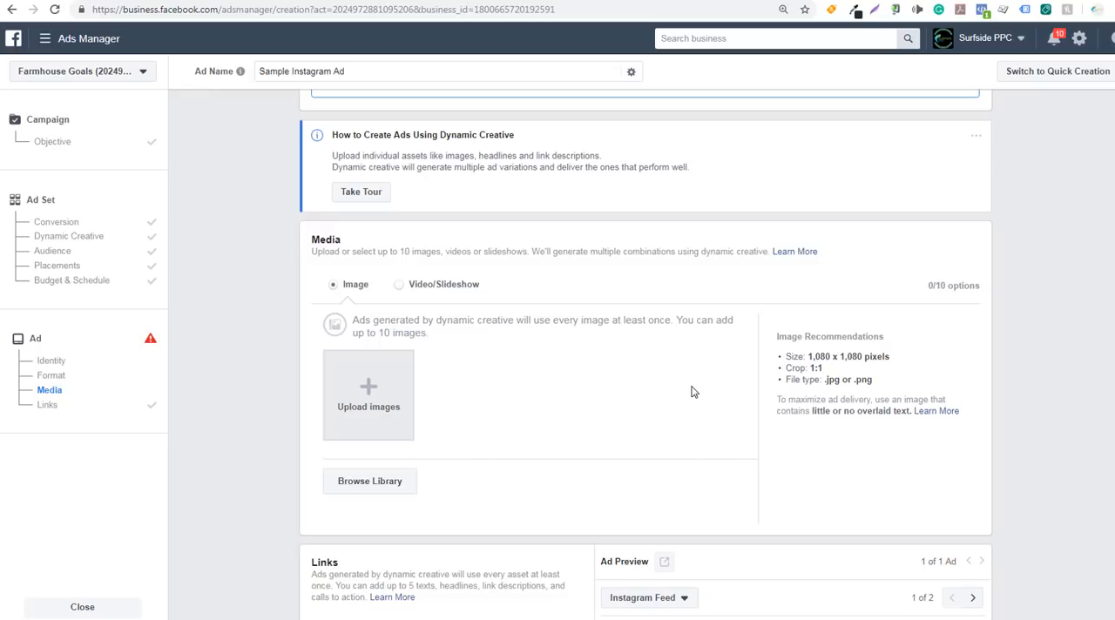
click(389, 408)
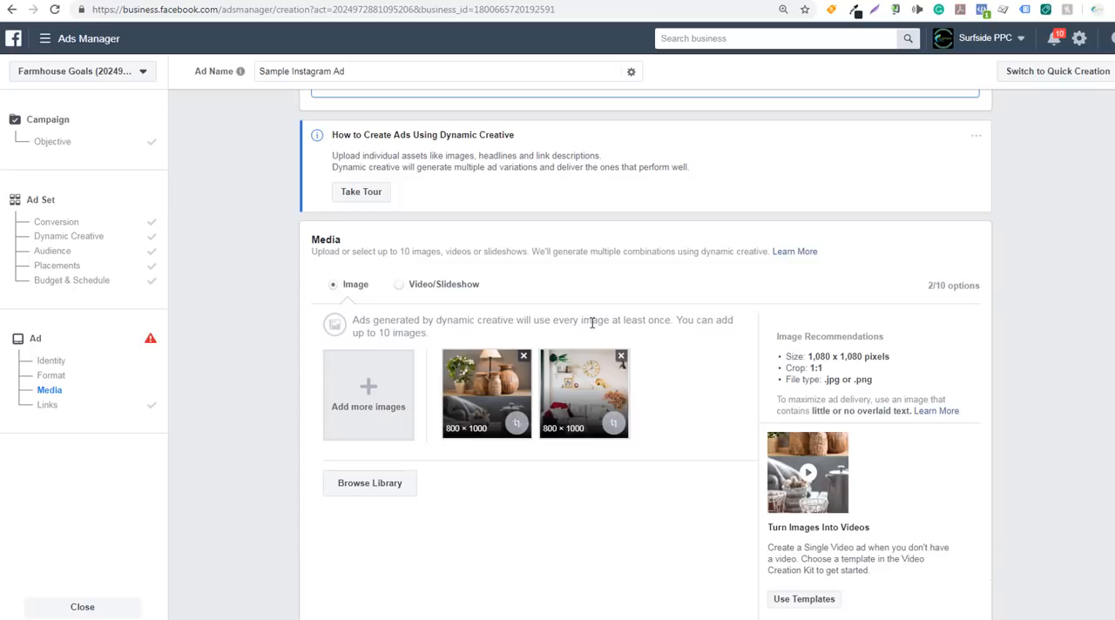
Add the third 800 × 1000 farmhouse decor image and the six 1080 × 1080 farmhouse ad images from the image library
click(370, 484)
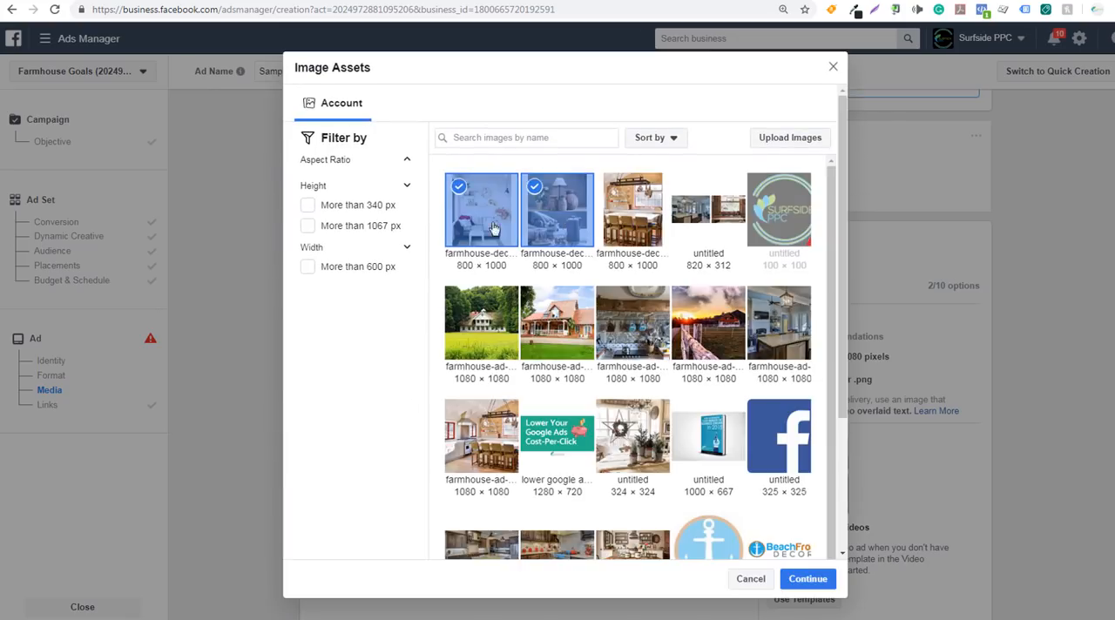
click(624, 228)
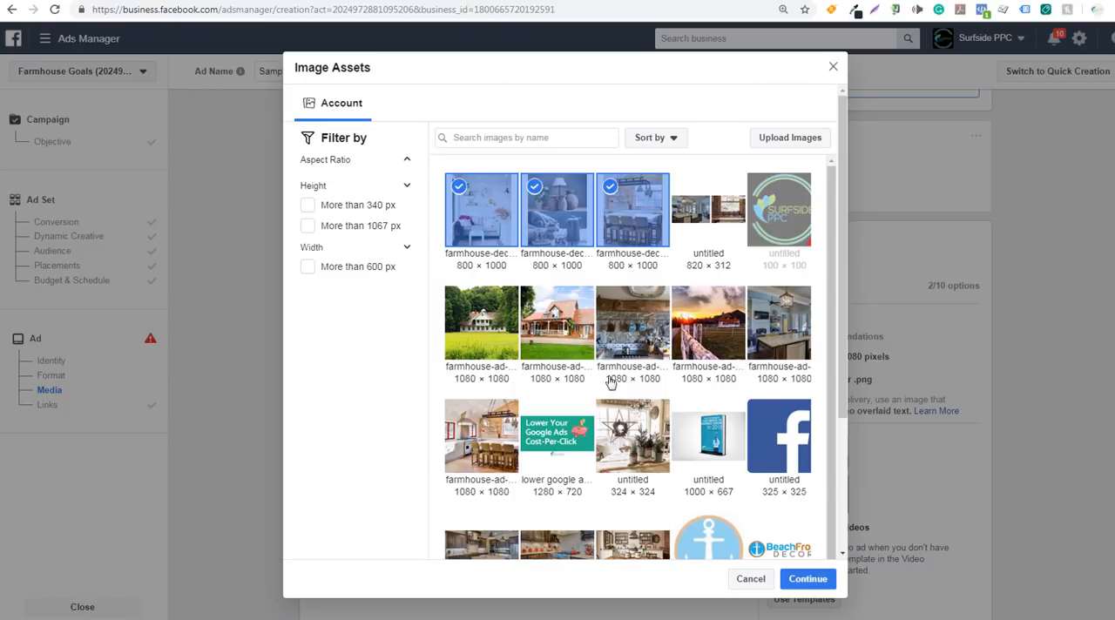
click(640, 346)
click(714, 327)
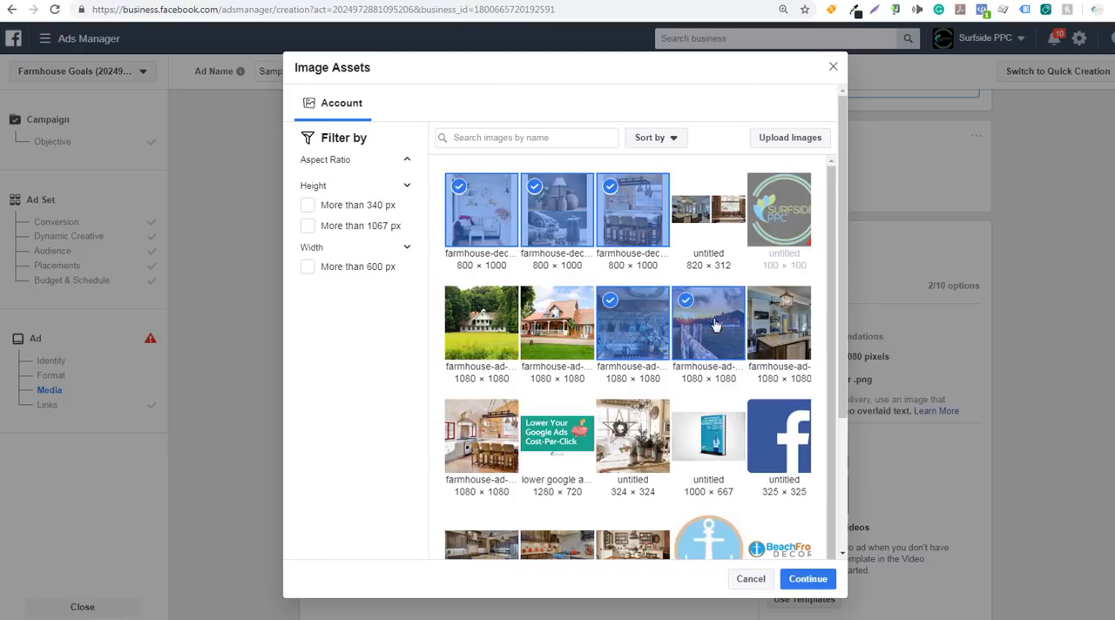
click(770, 321)
click(485, 438)
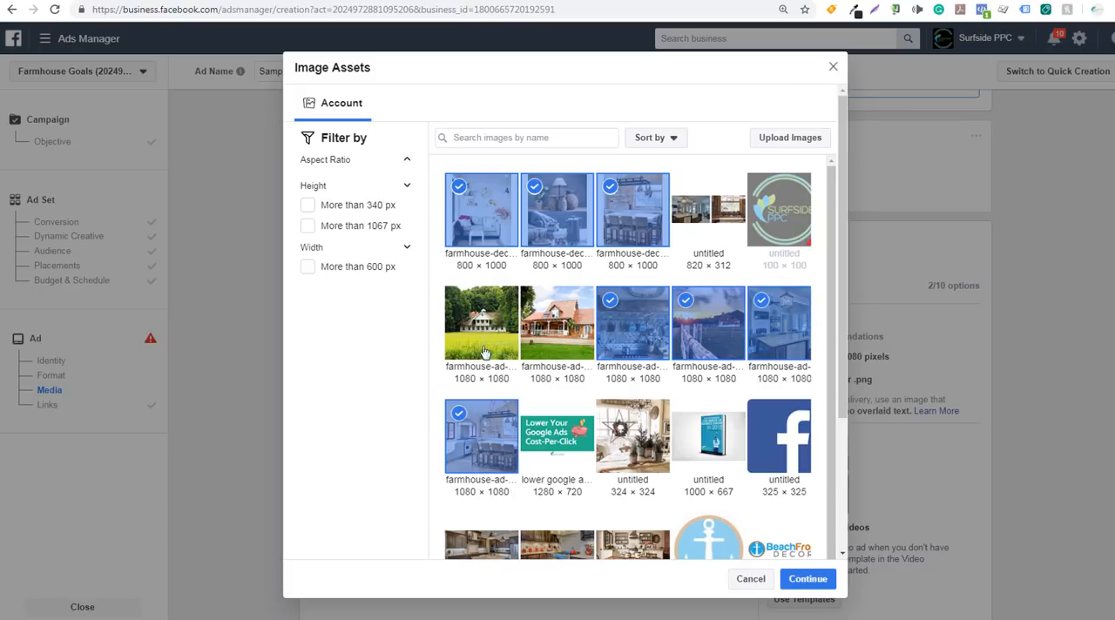
click(486, 325)
click(555, 334)
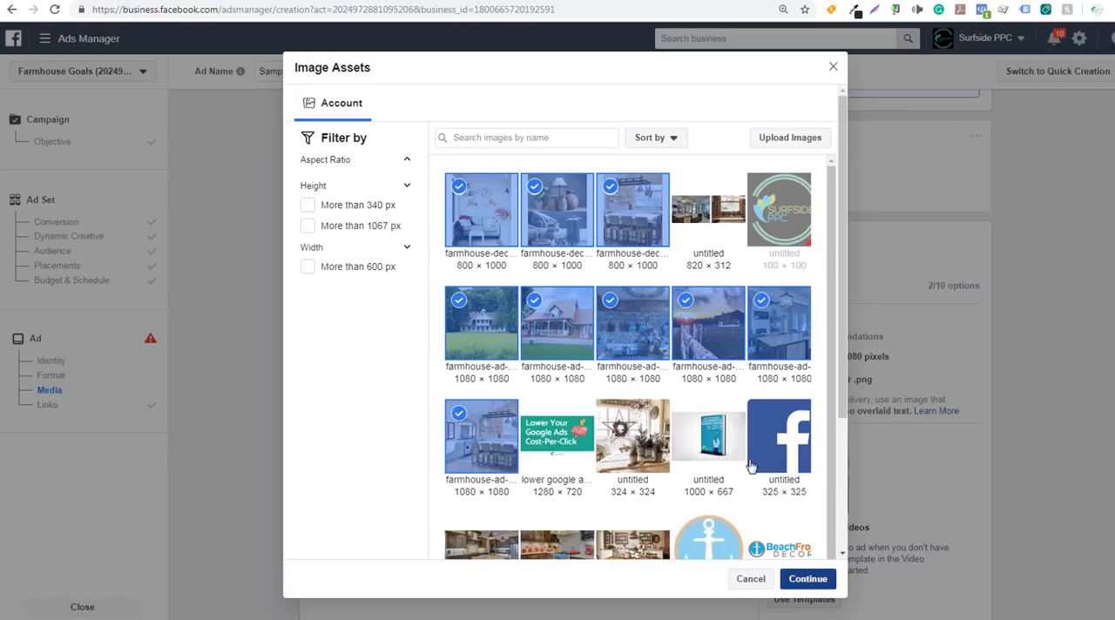
click(804, 580)
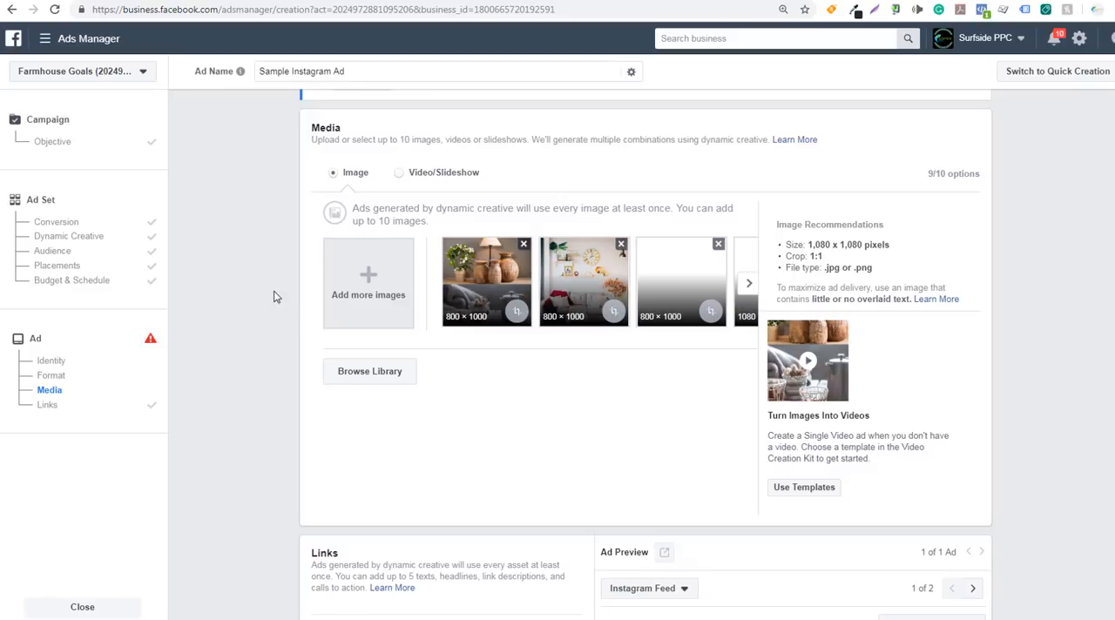
scroll(267, 272, down, 5)
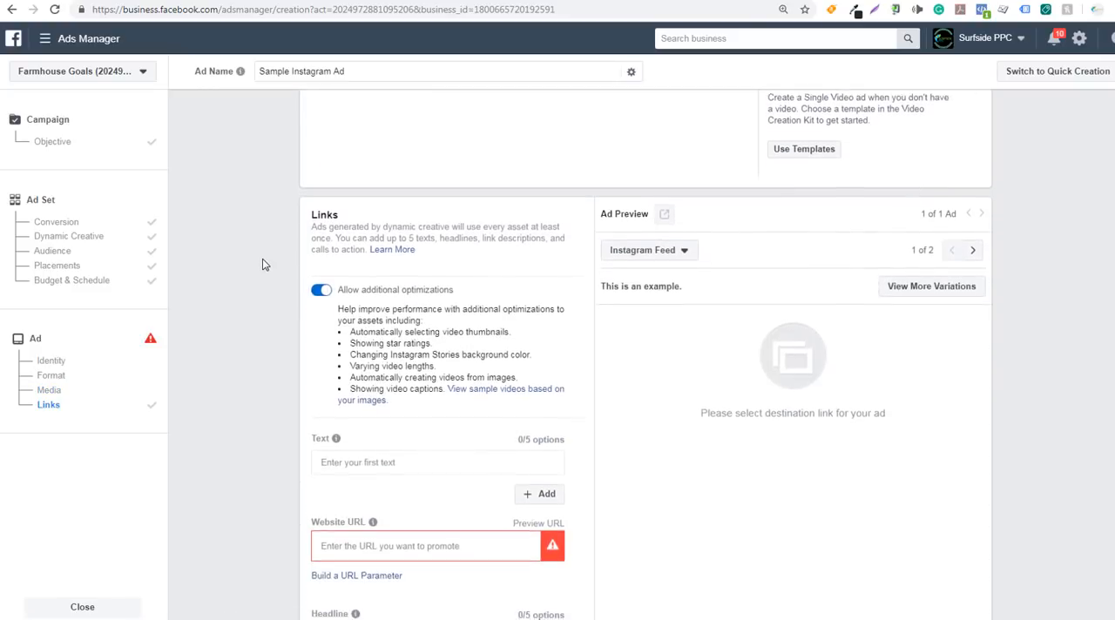
scroll(271, 275, down, 1)
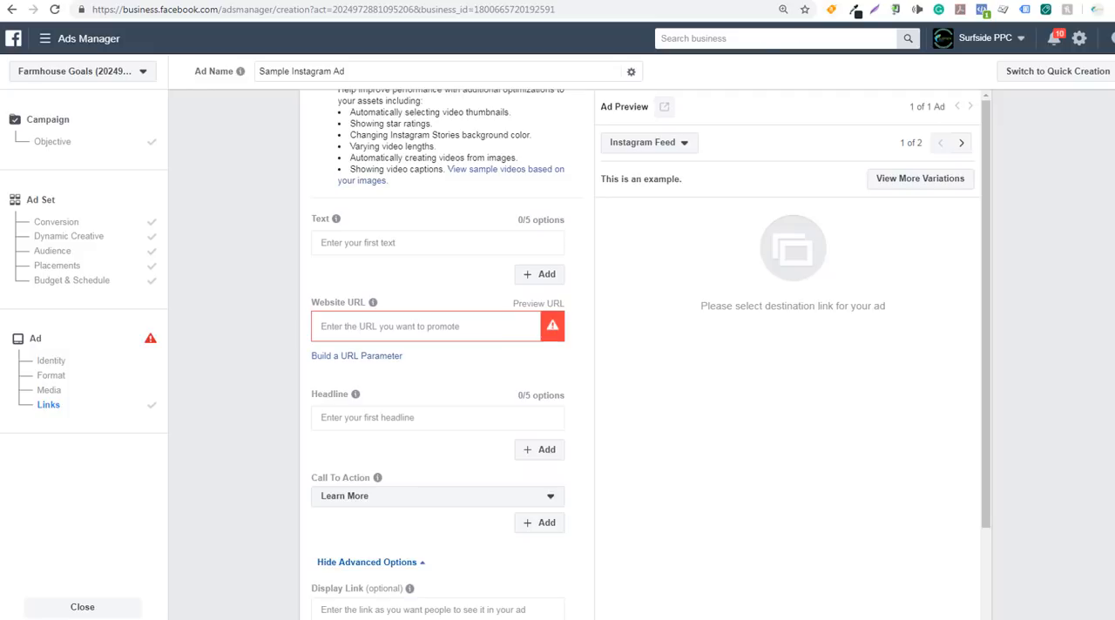
click(823, 0)
click(221, 10)
key(ctrl+c)
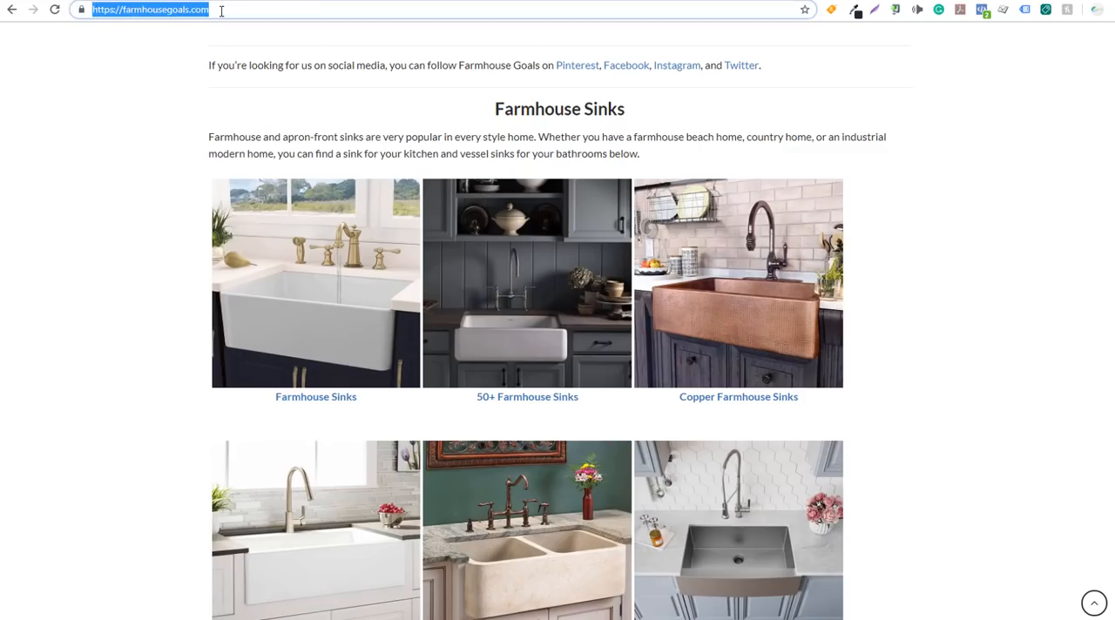
click(171, 0)
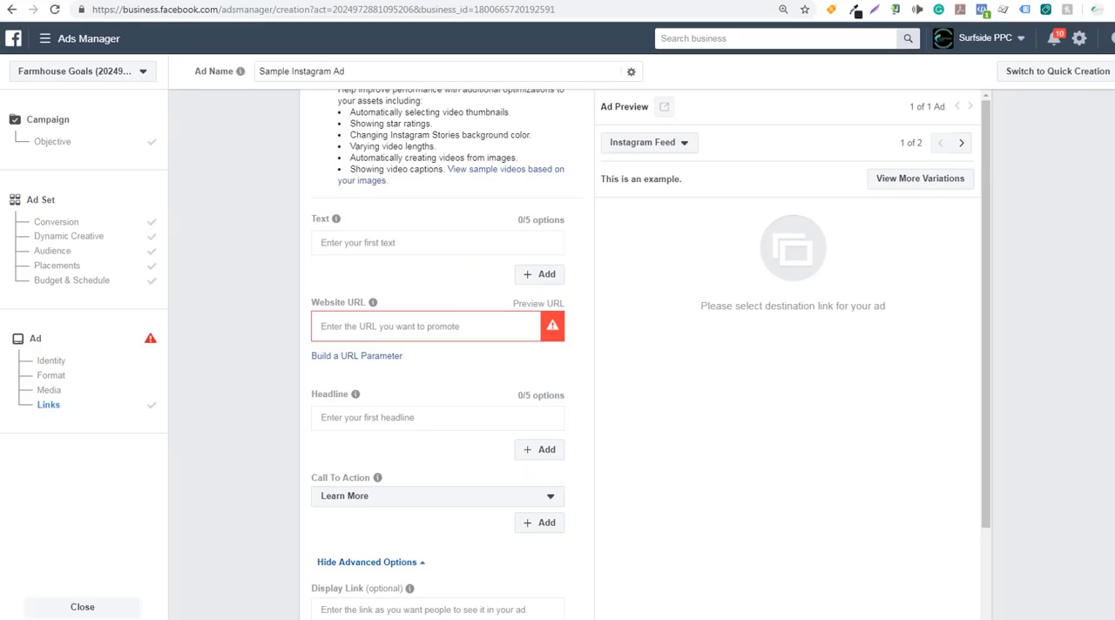
click(369, 359)
click(437, 123)
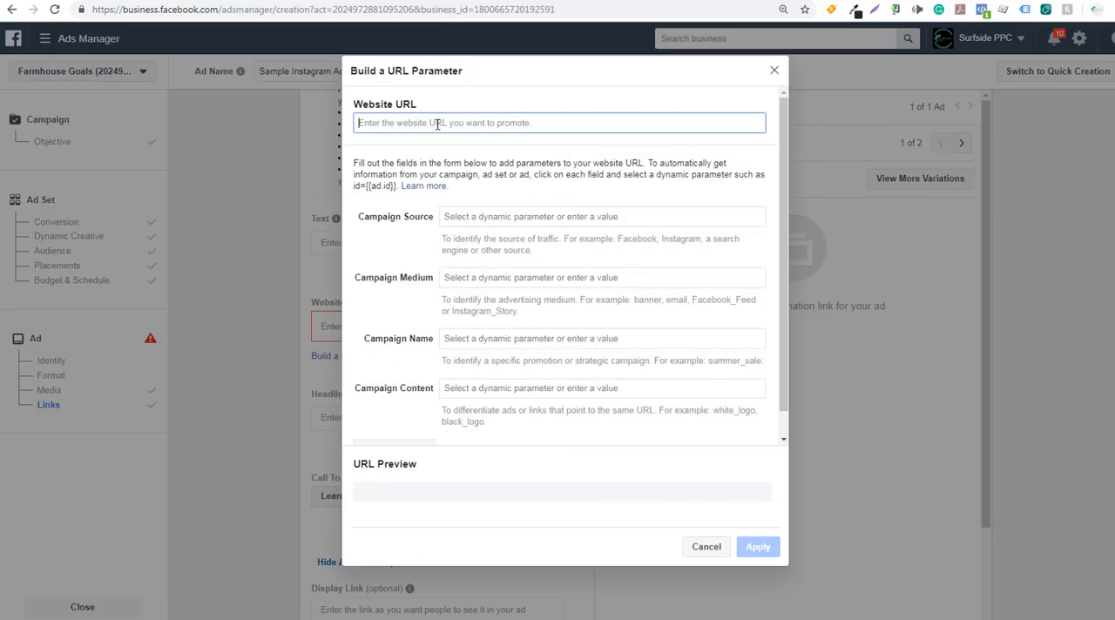
key(ctrl+v)
Set the URL's campaign source to Instagram and its campaign medium to Instagram_Feed_Story
click(477, 218)
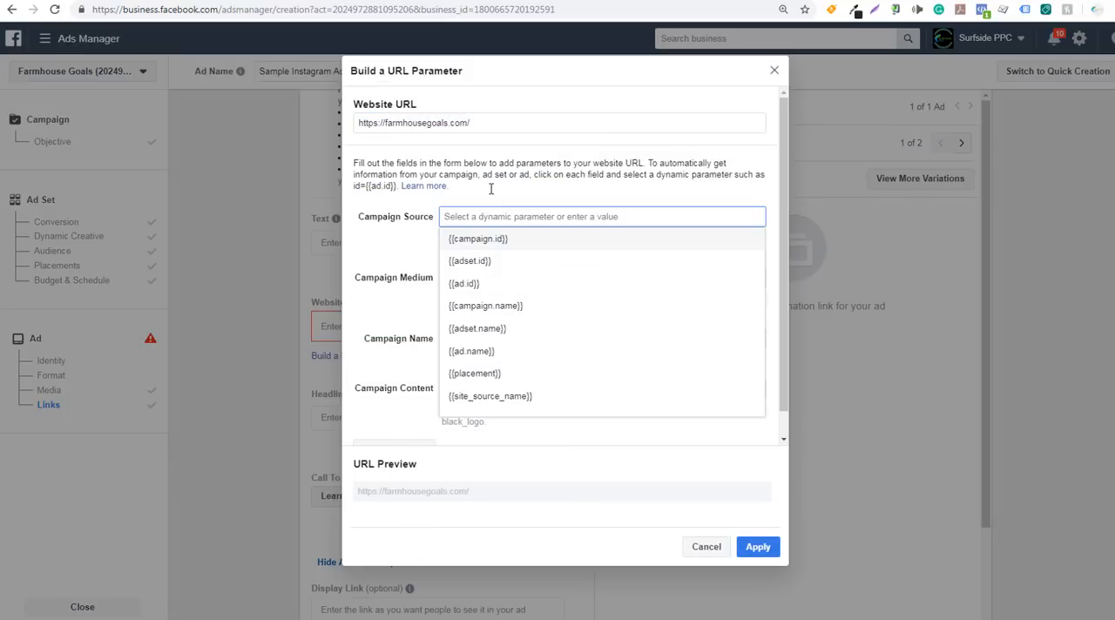
text(Instagram)
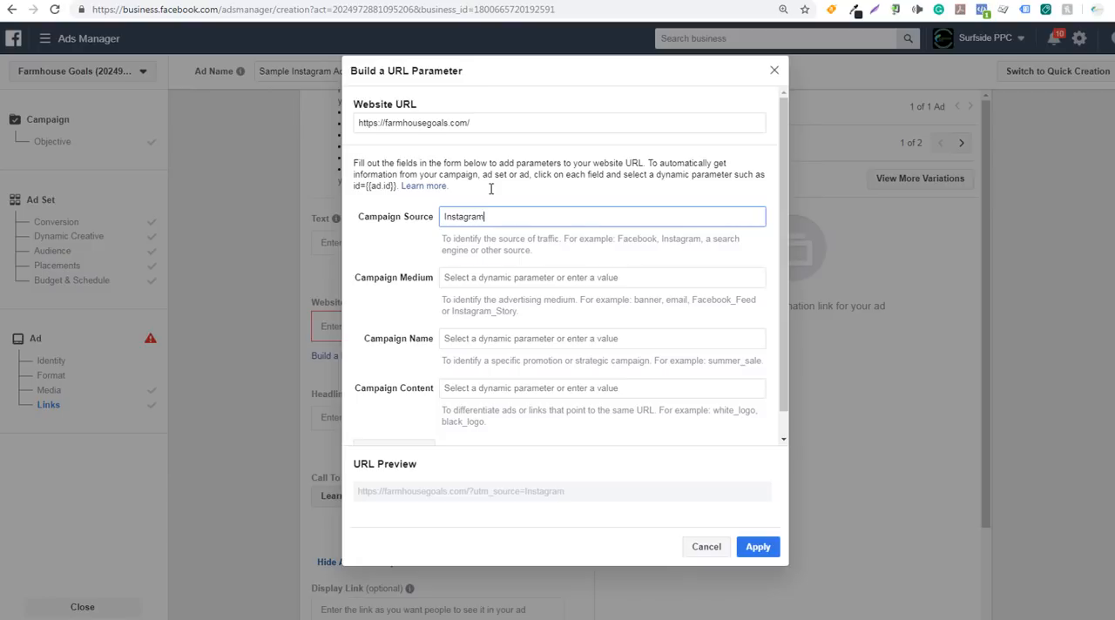
key(Tab)
click(491, 278)
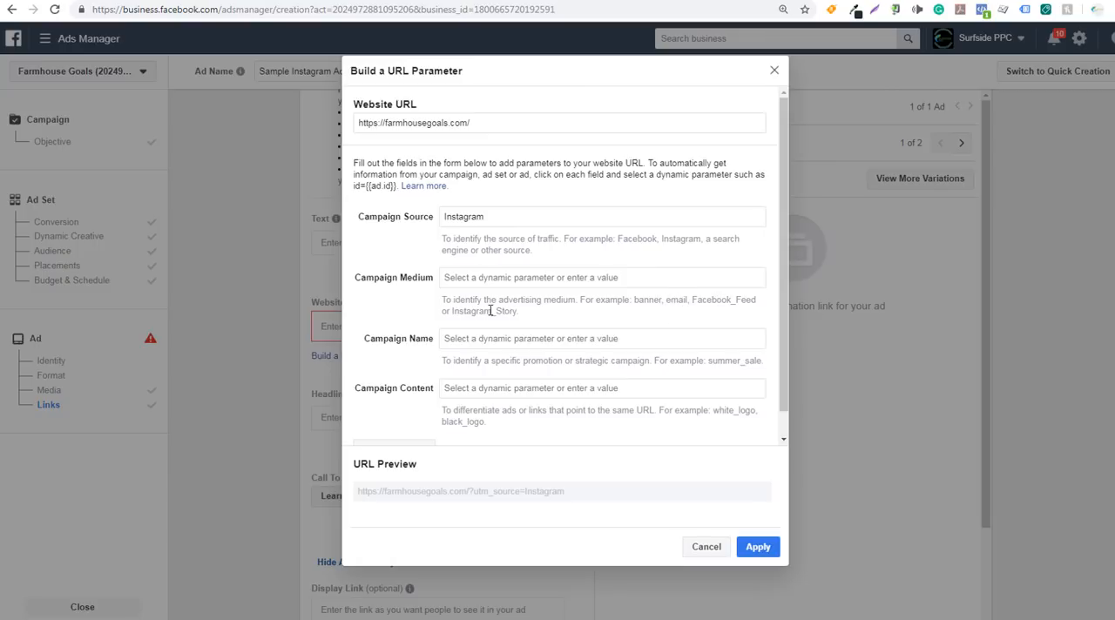
click(499, 277)
text(I)
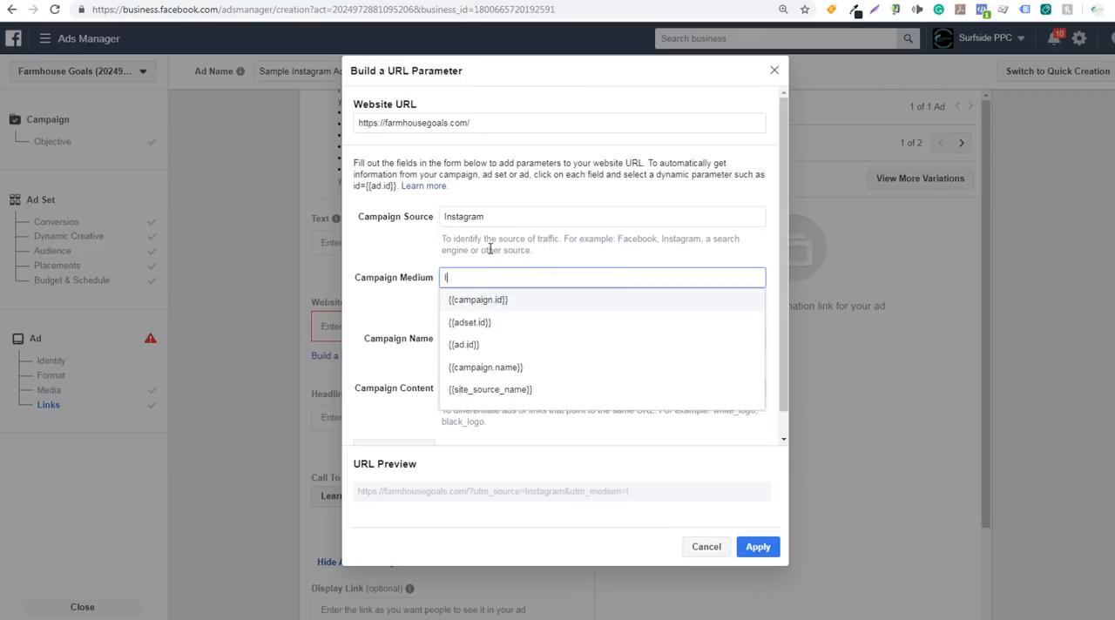
text(nstagram_F)
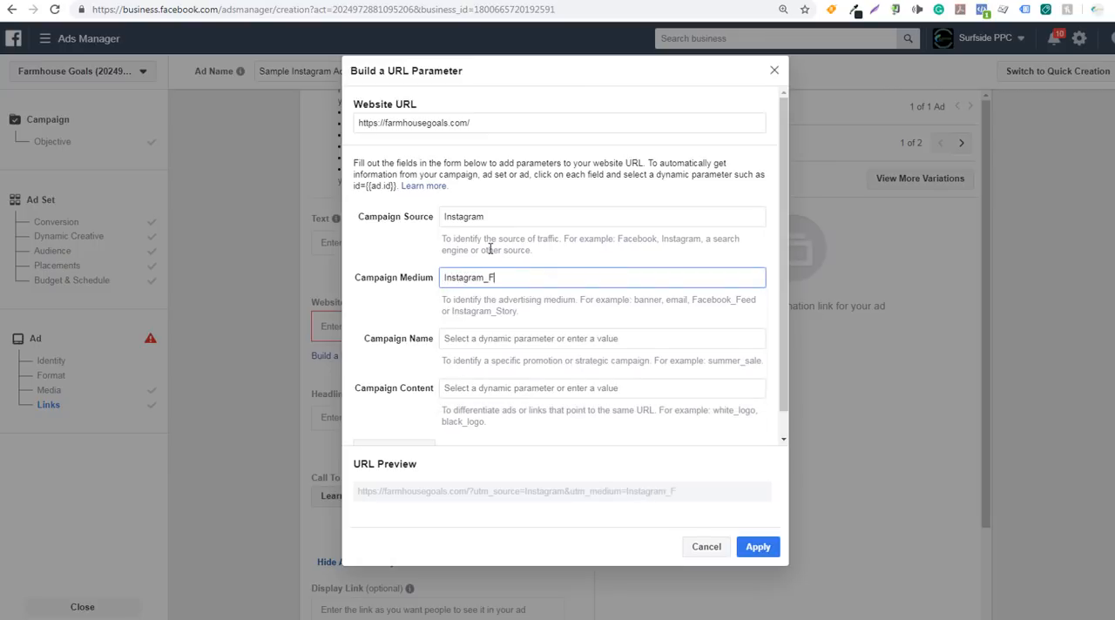
text(eed_Story)
Set the campaign name parameter to {{campaign.name}} and campaign content to {{adset.name}}, and apply the parameters to the website URL
click(481, 340)
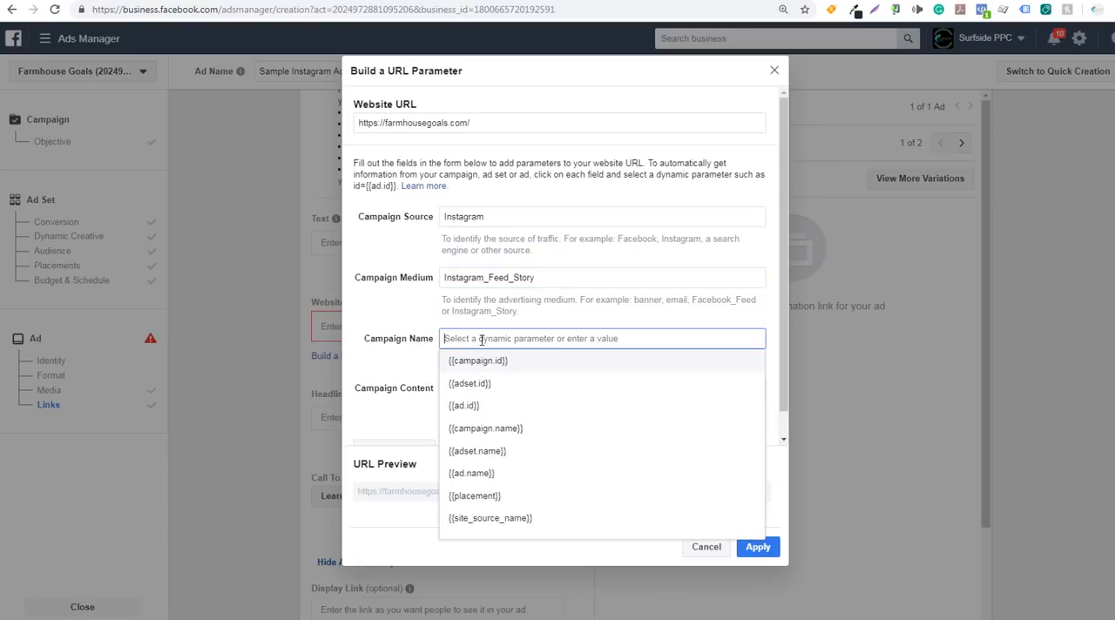
click(496, 428)
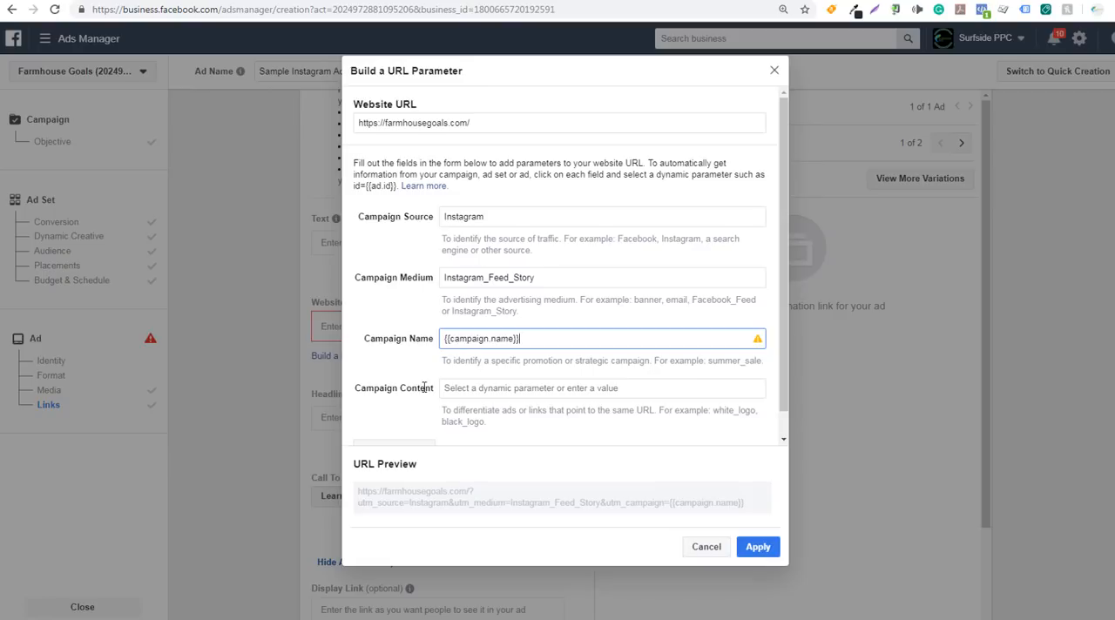
click(495, 390)
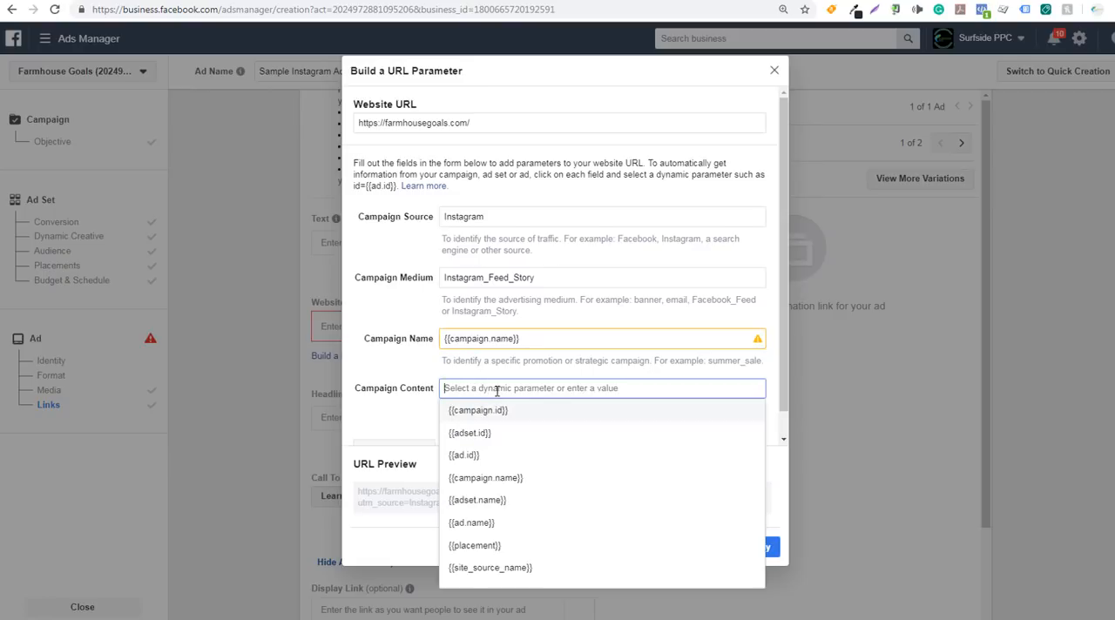
click(494, 507)
mouse_move(498, 392)
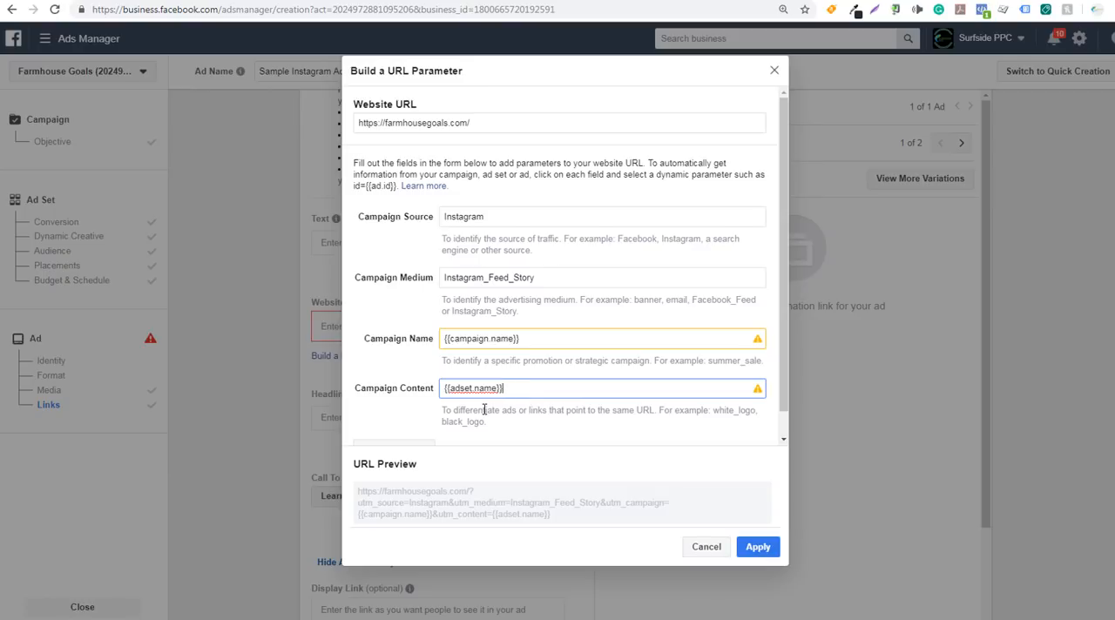
mouse_move(456, 390)
click(754, 547)
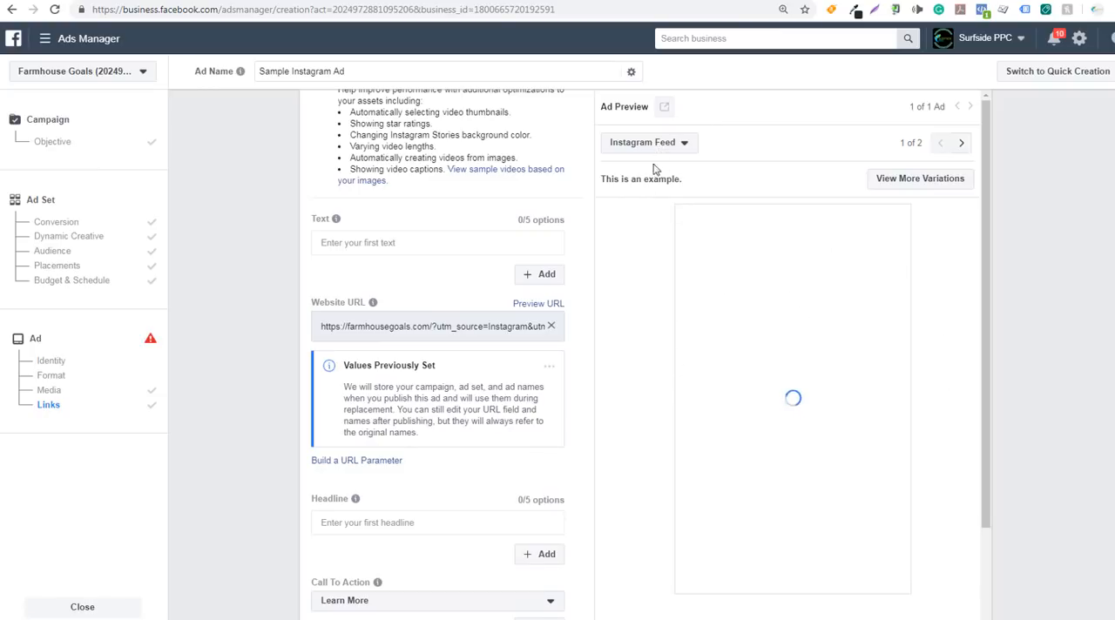
Expand the ad's primary text to five options and enter "Text" as placeholder copy in the first one
click(530, 278)
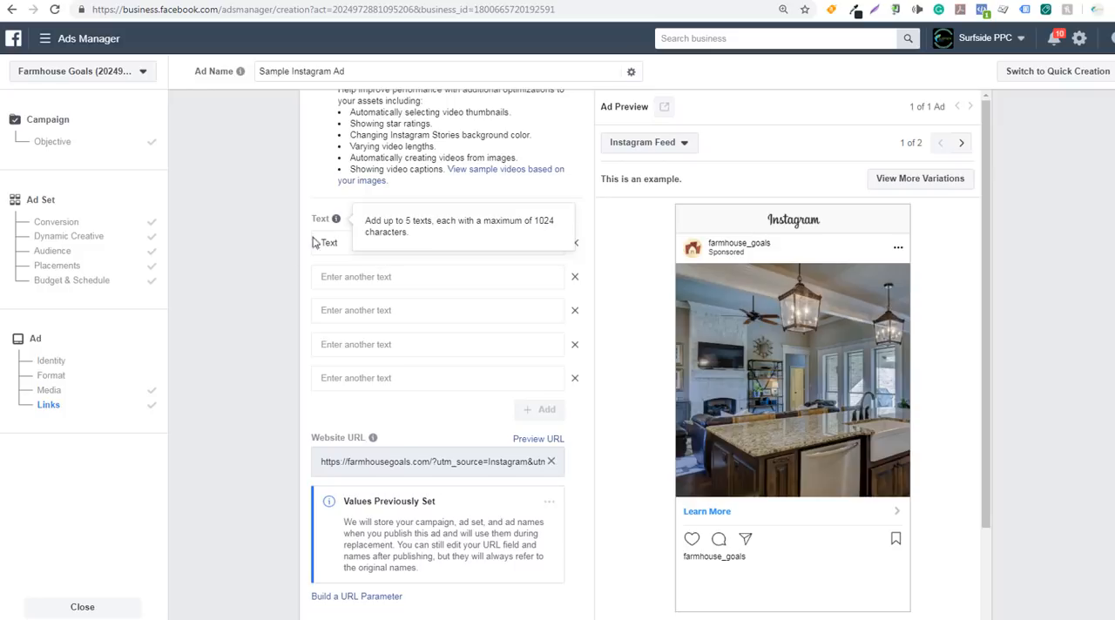
scroll(257, 296, down, 4)
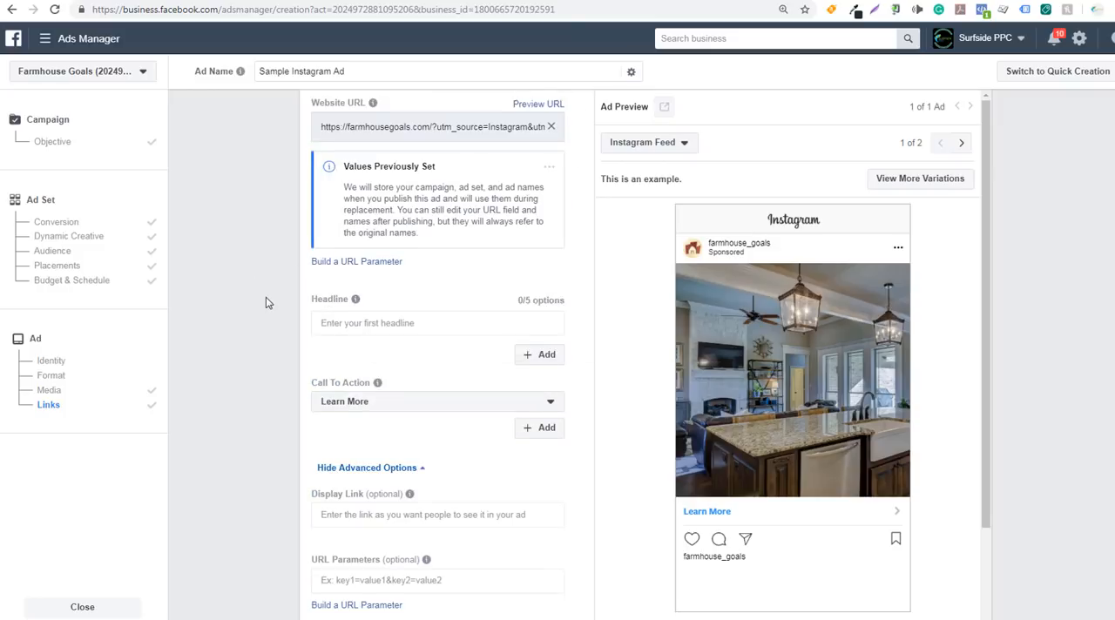
scroll(267, 301, up, 3)
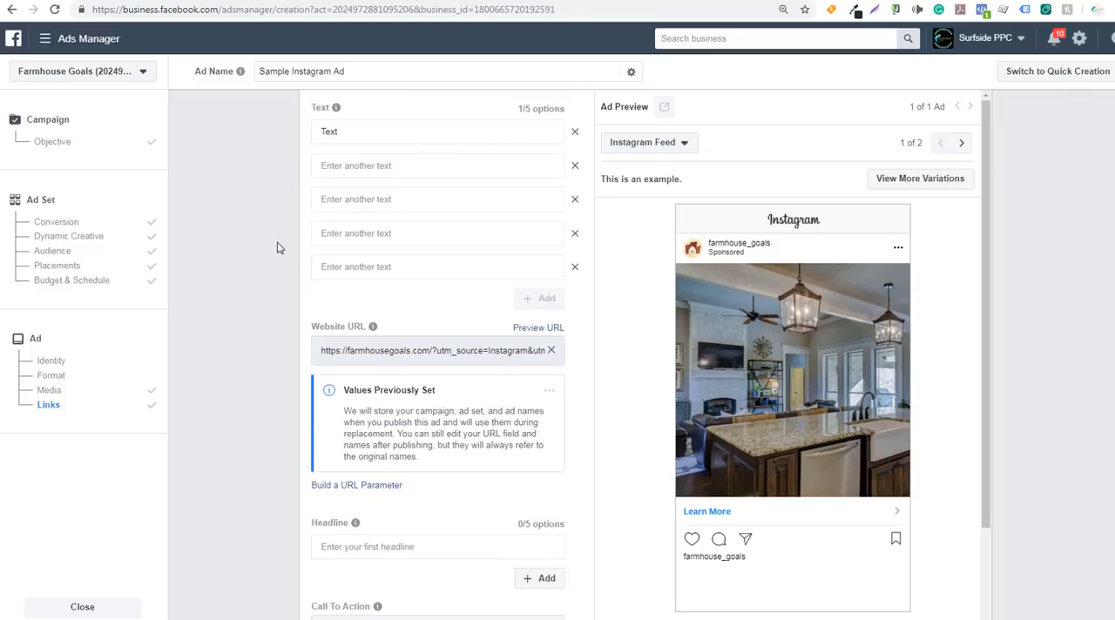
mouse_move(330, 525)
click(364, 132)
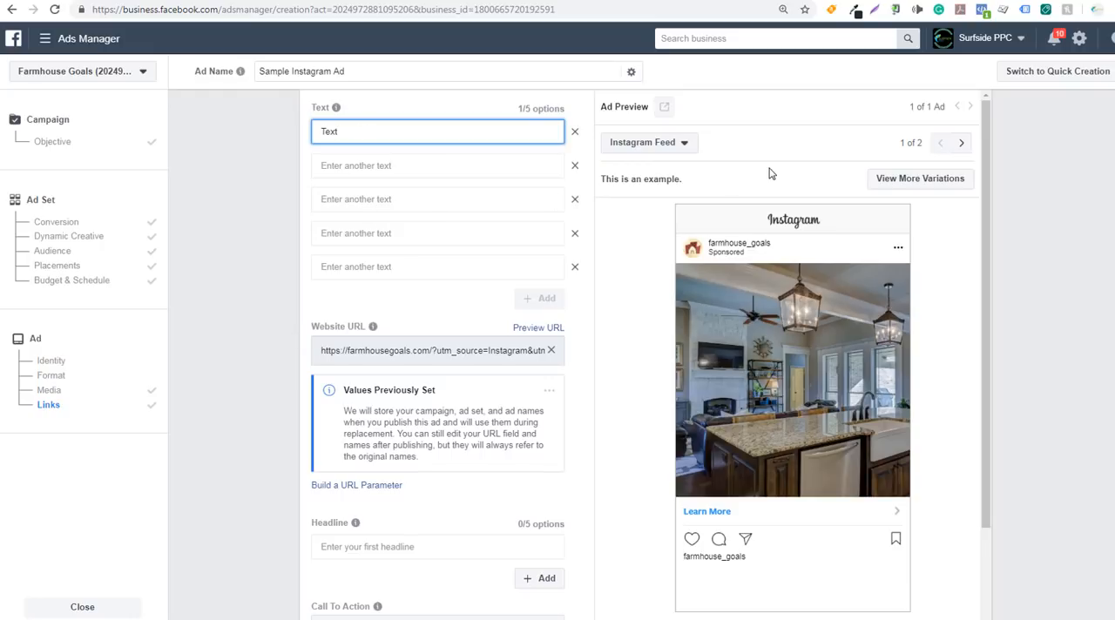
Preview the ad variations to check where the text appears in Instagram Stories and in Instagram Feed
click(918, 179)
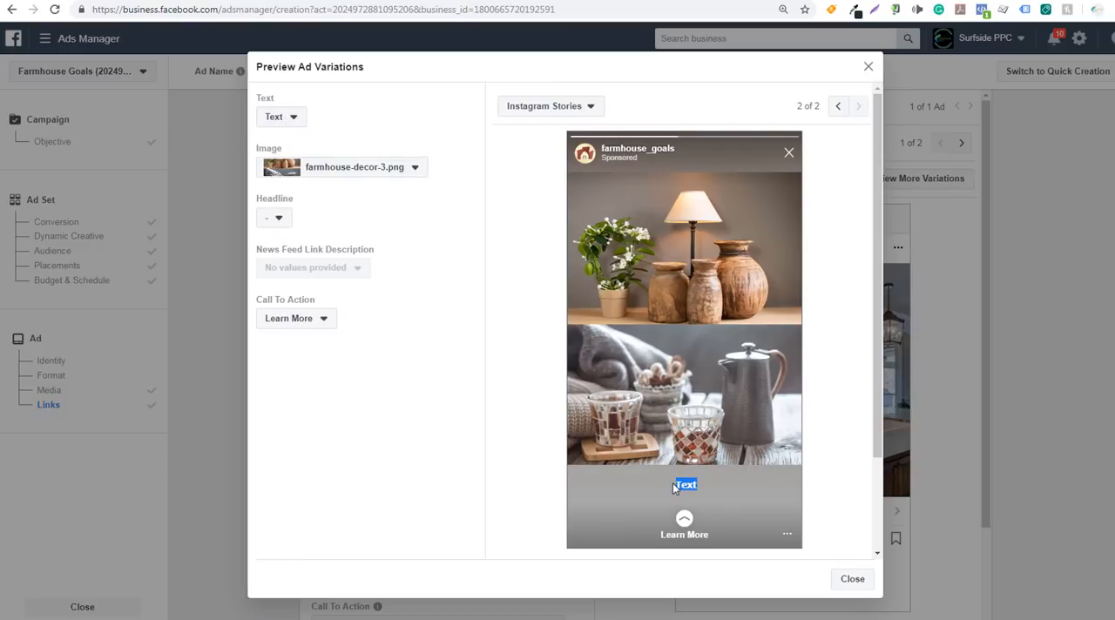
click(550, 106)
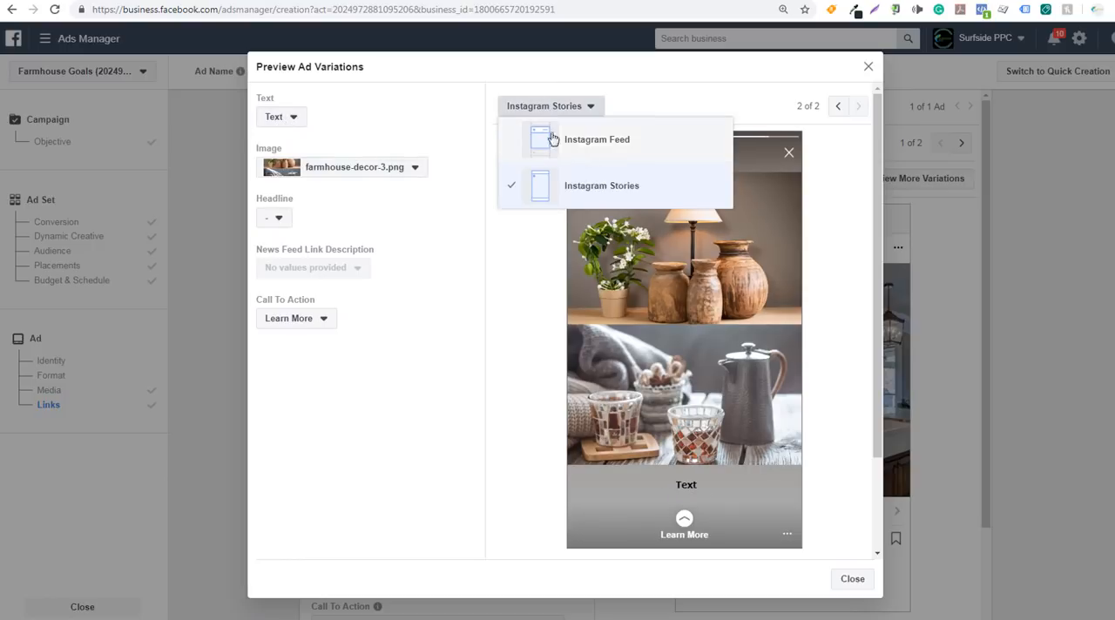
click(552, 139)
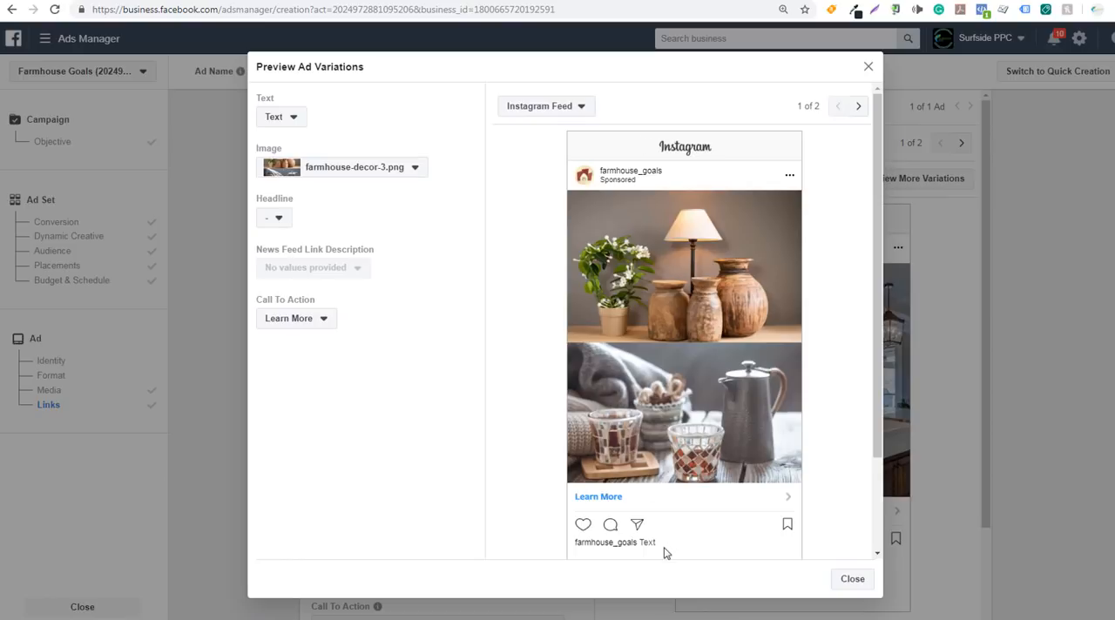
double_click(647, 543)
click(652, 545)
click(852, 578)
Set the ad's call to action to Shop Now
scroll(252, 380, down, 3)
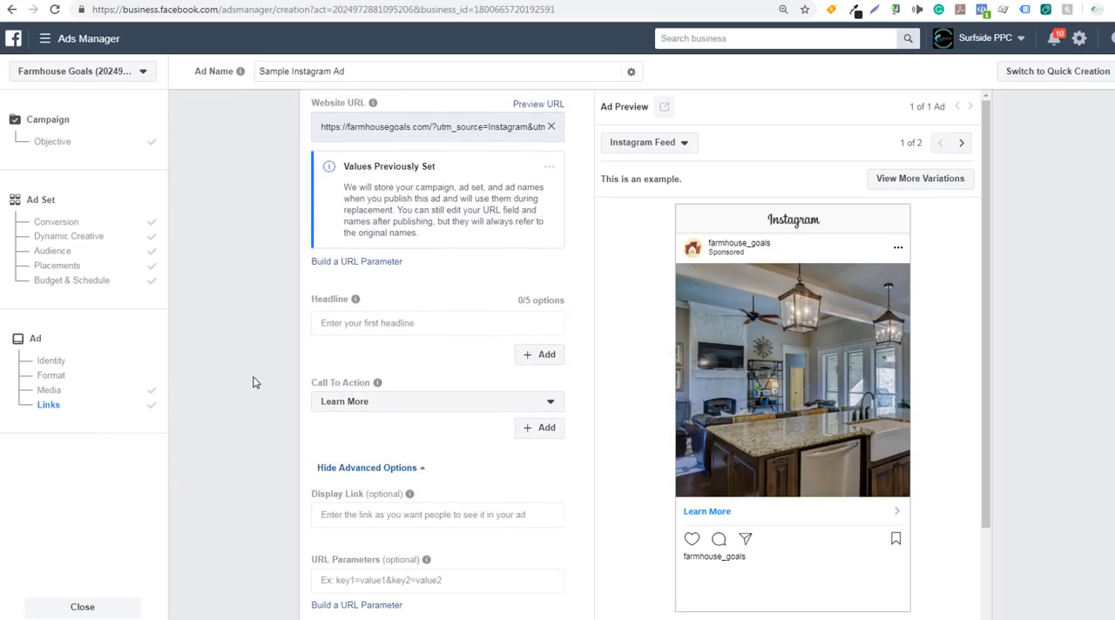
click(398, 411)
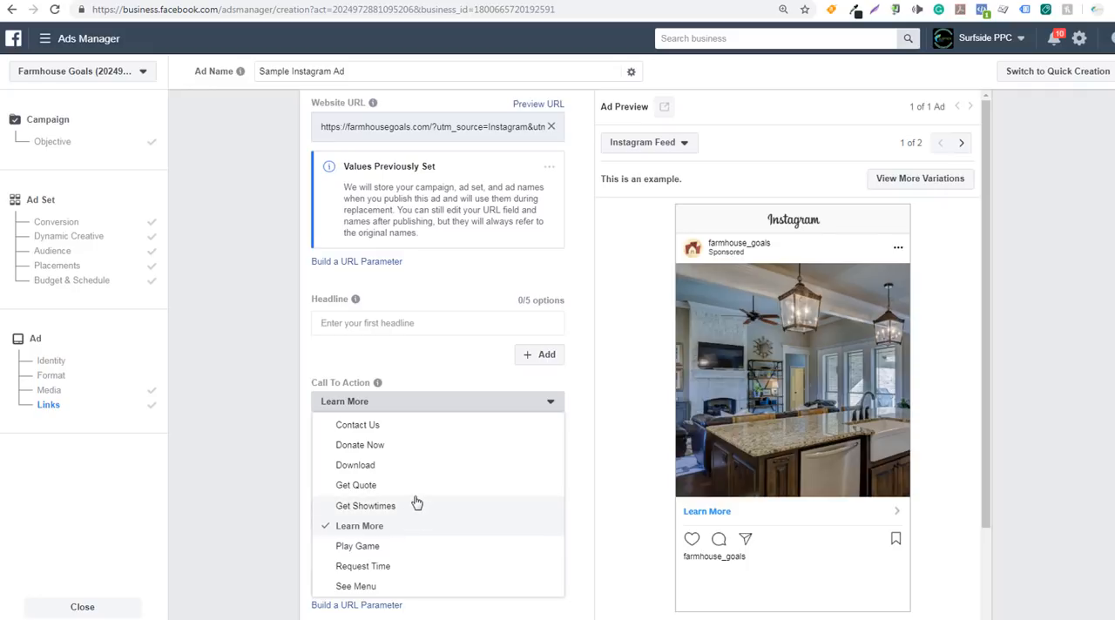
scroll(416, 503, up, 3)
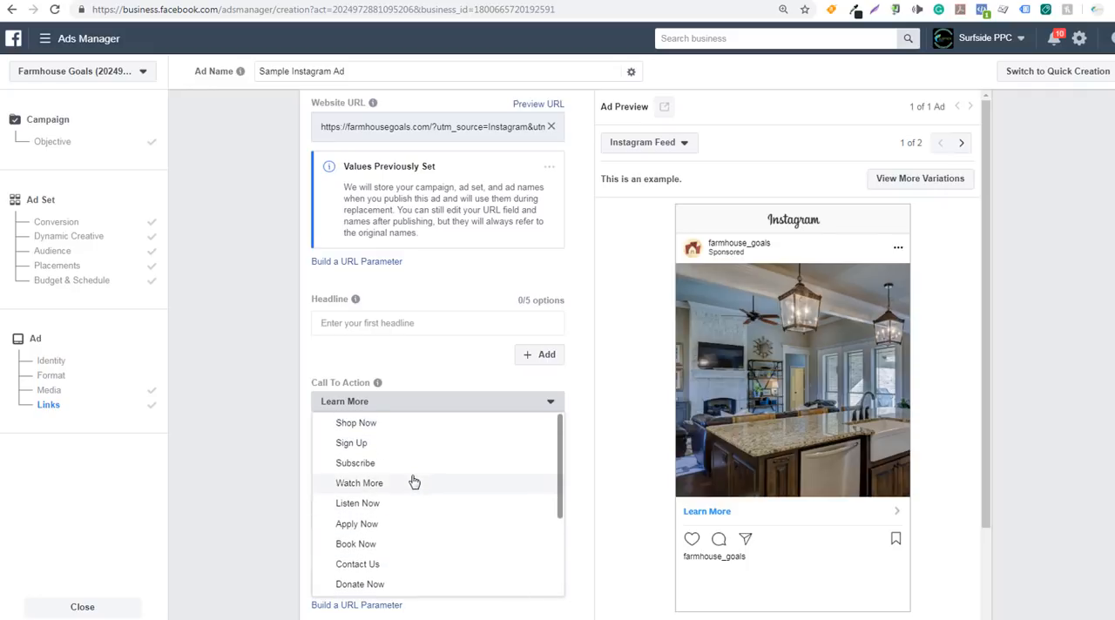
click(412, 432)
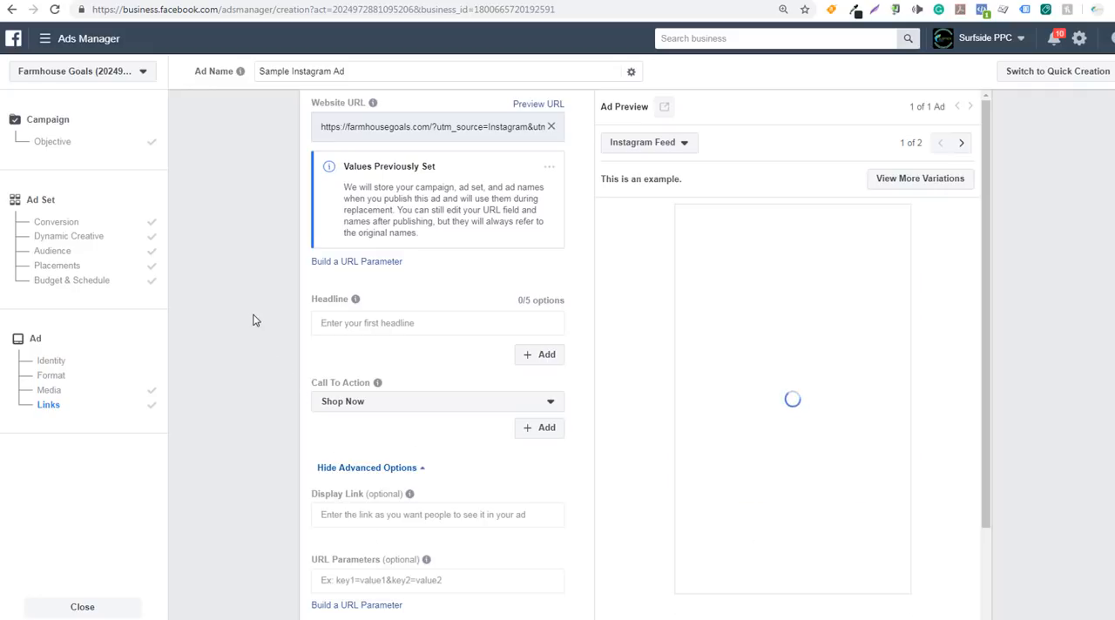
Enter farmhousegoals.com as the ad's display link
click(357, 514)
text(farm)
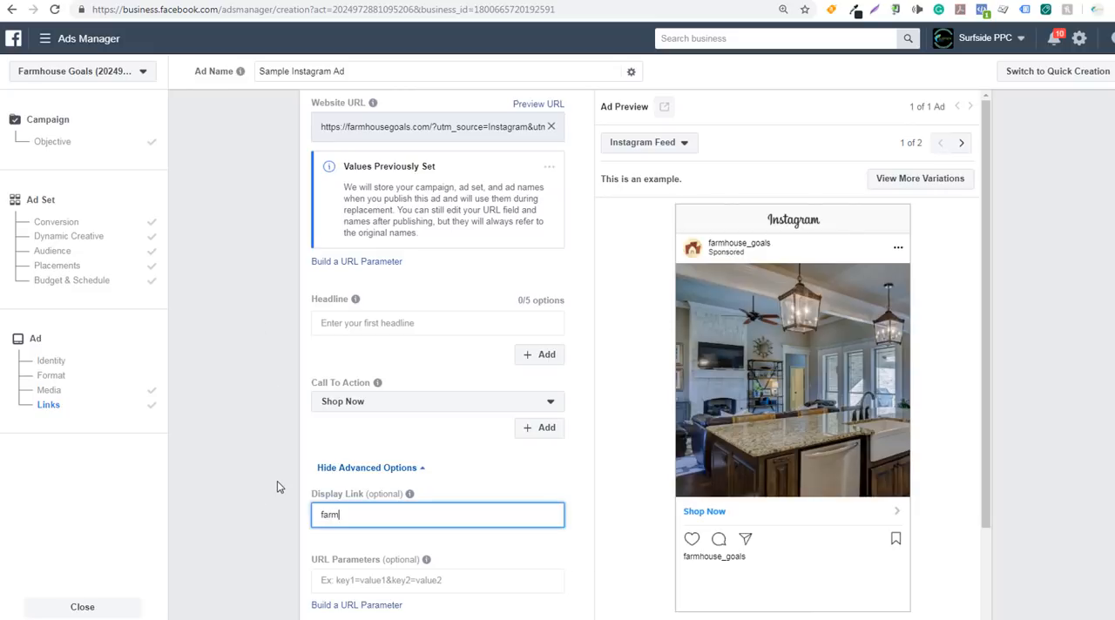
text(housegoals.com/shop)
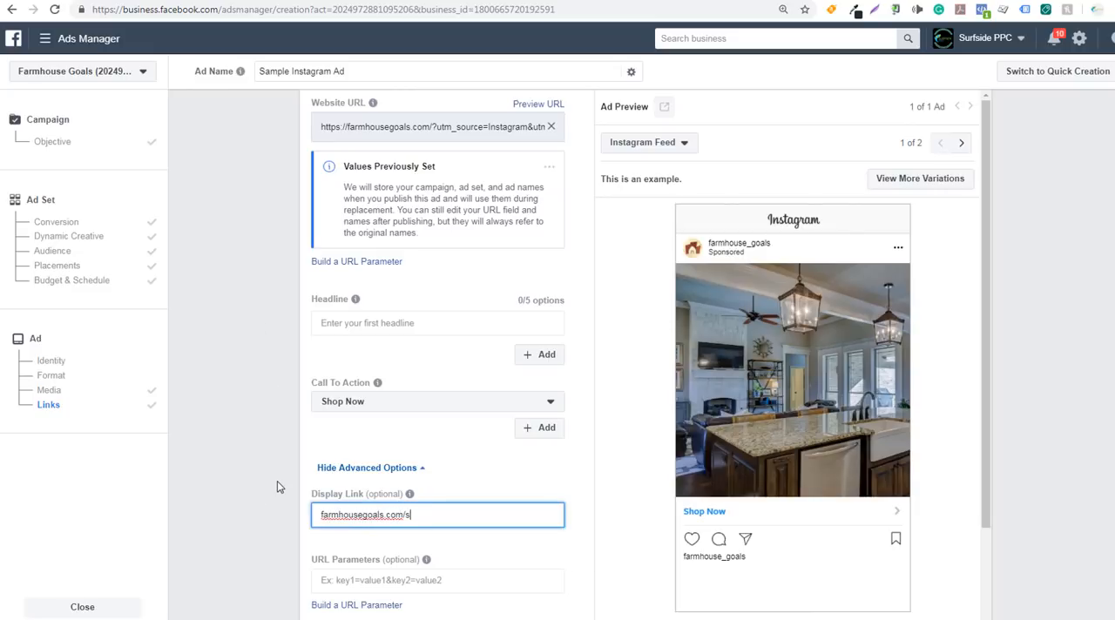
key(BackSpace)
key(BackSpace)
key(BackSpace)
key(BackSpace)
key(BackSpace)
click(266, 466)
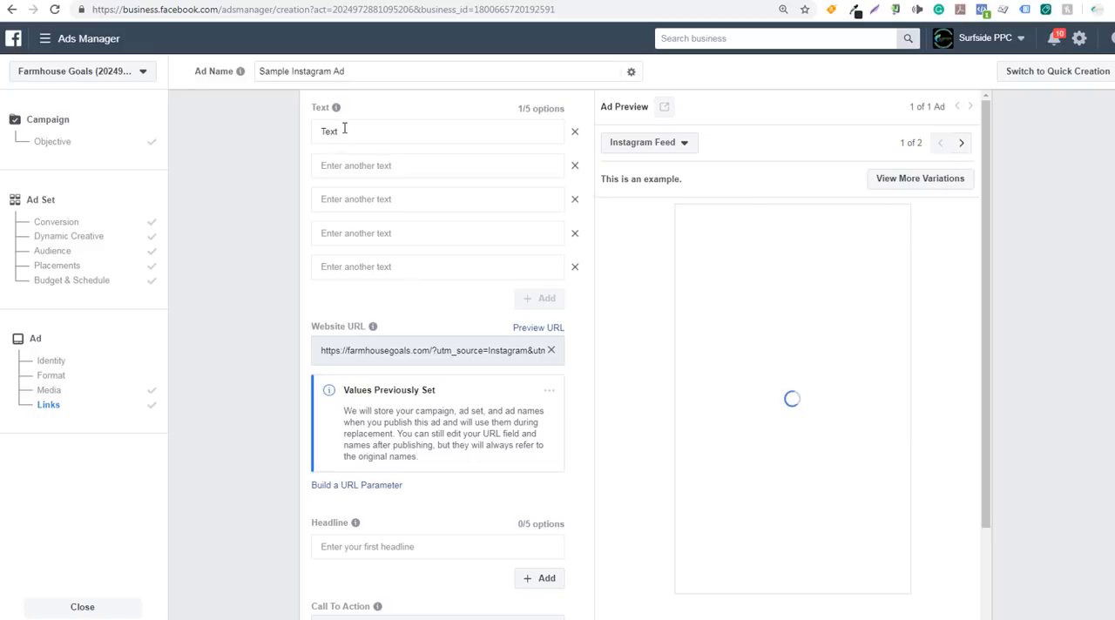
Replace the first text option with "Shop Farmhouse Goals For 20% Off Farmhouse Decor This Month!"
mouse_move(338, 109)
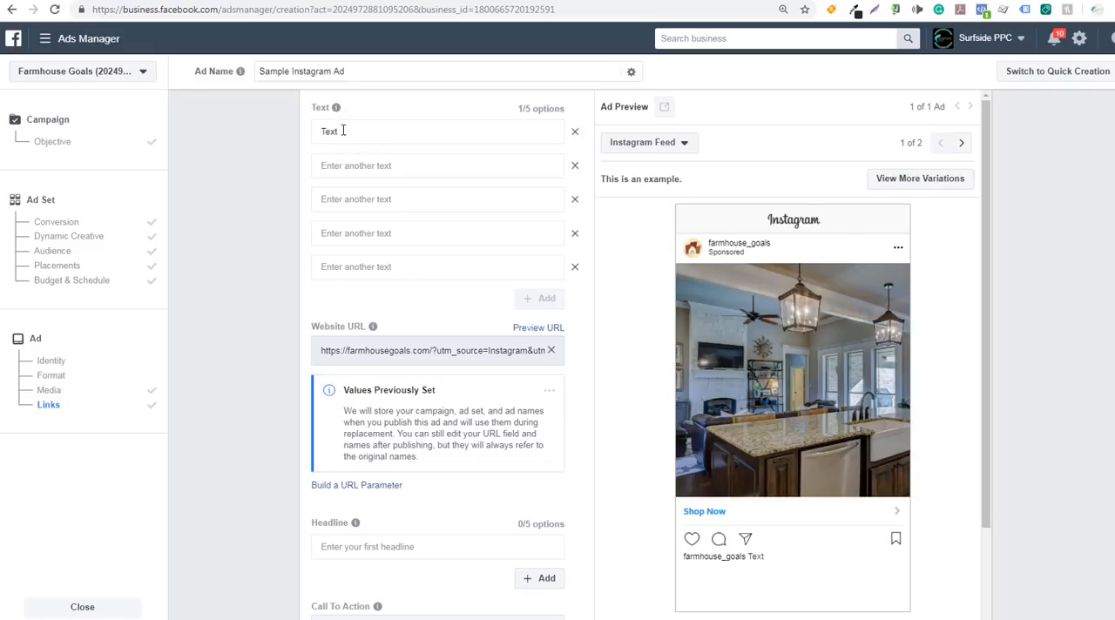
click(342, 131)
drag(342, 131, 285, 136)
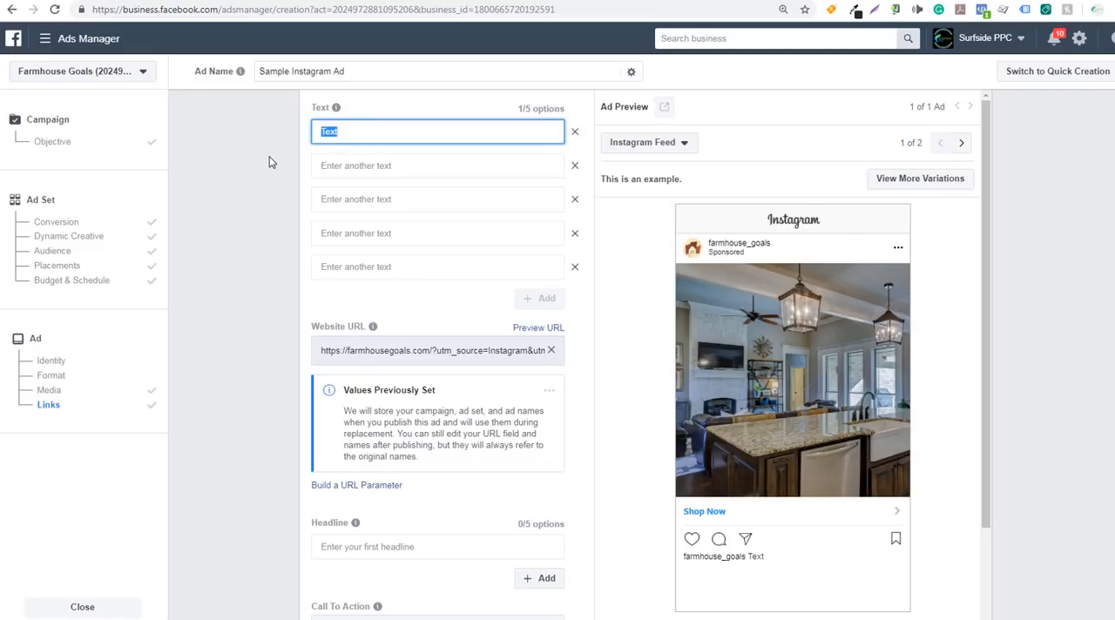
text(Shop Farmhouse Goals For)
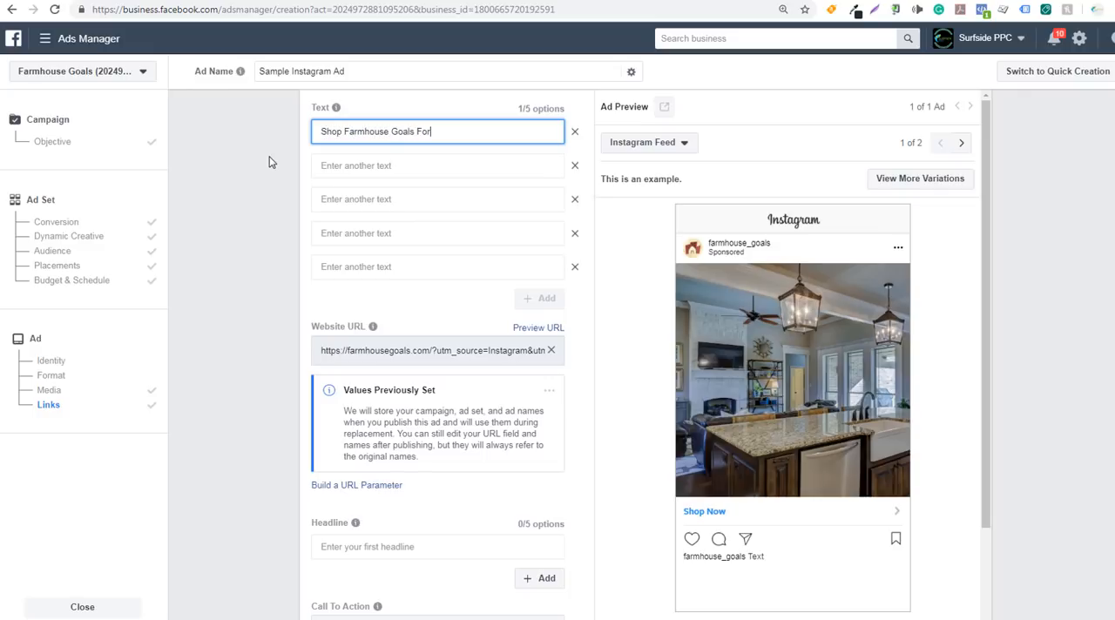
text( 20% Off F)
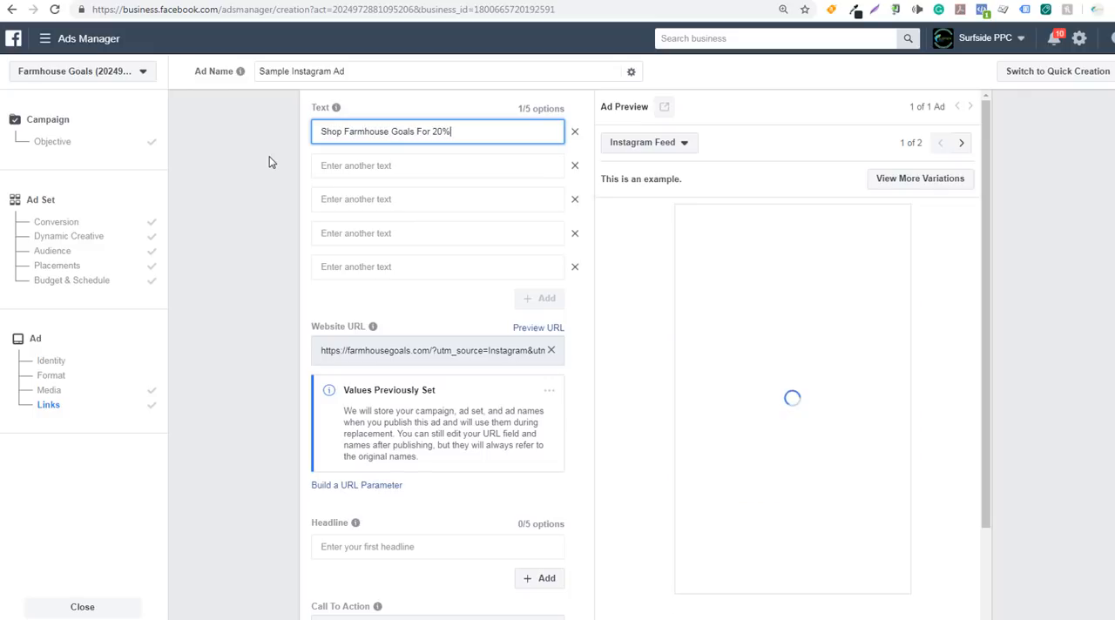
text(armhouse Decor This Month!)
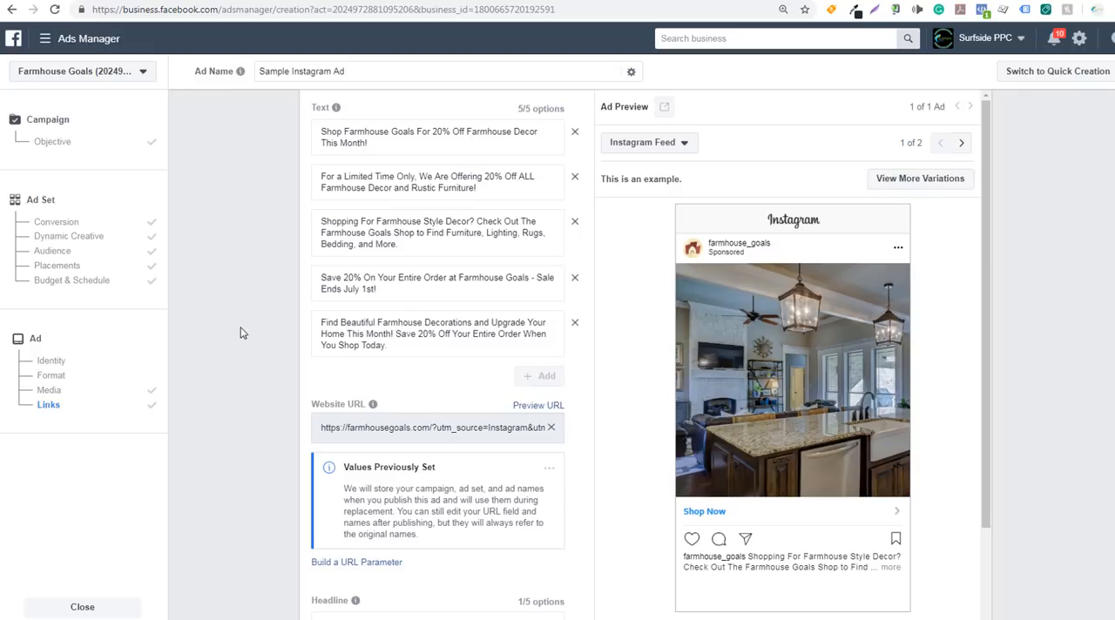
Review the ad's images, the wording of the five text variations, and the headline and link settings below them
scroll(270, 212, up, 4)
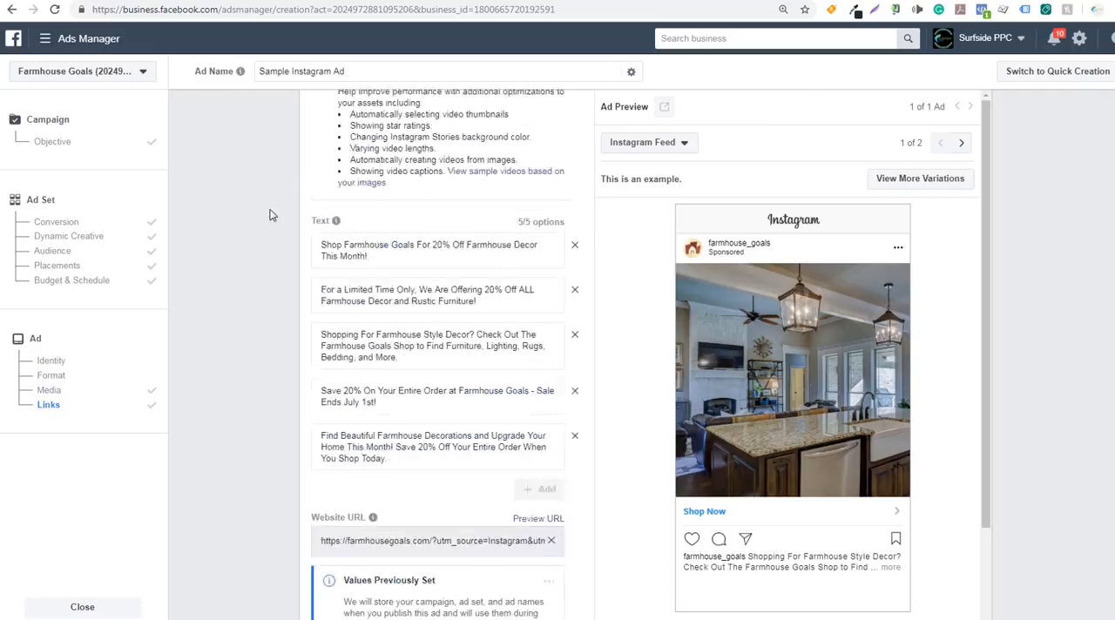
scroll(279, 261, up, 4)
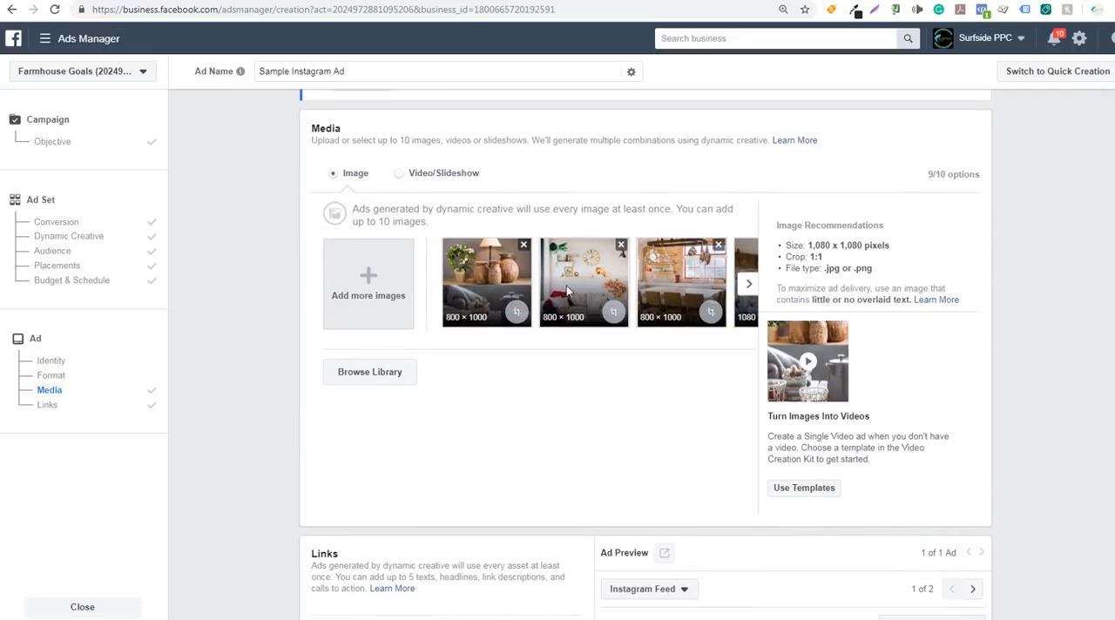
scroll(299, 368, down, 7)
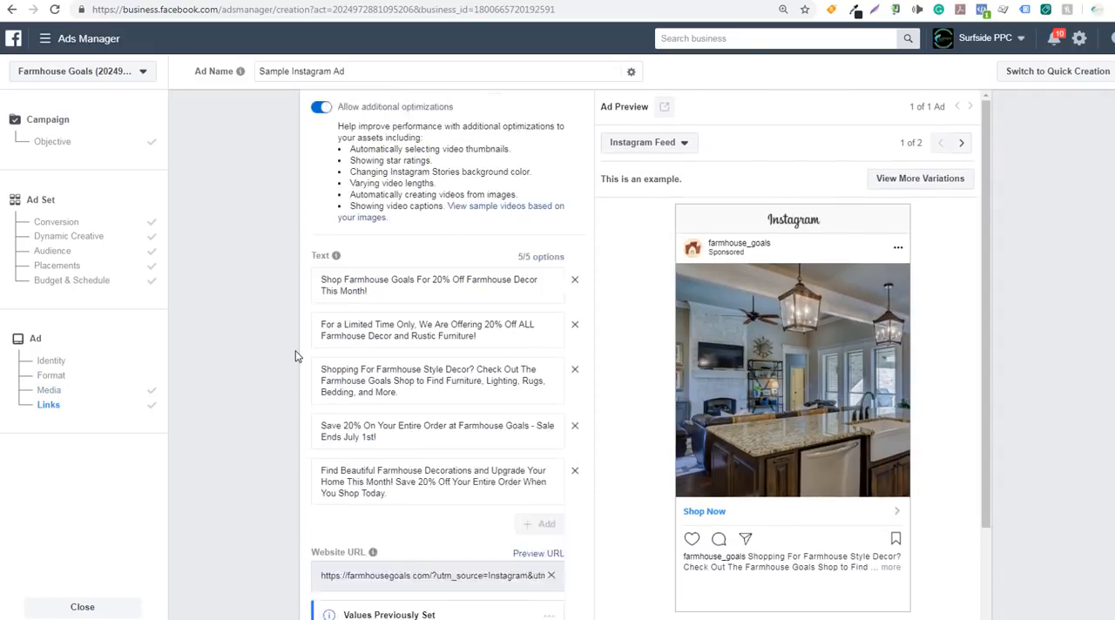
scroll(264, 293, down, 1)
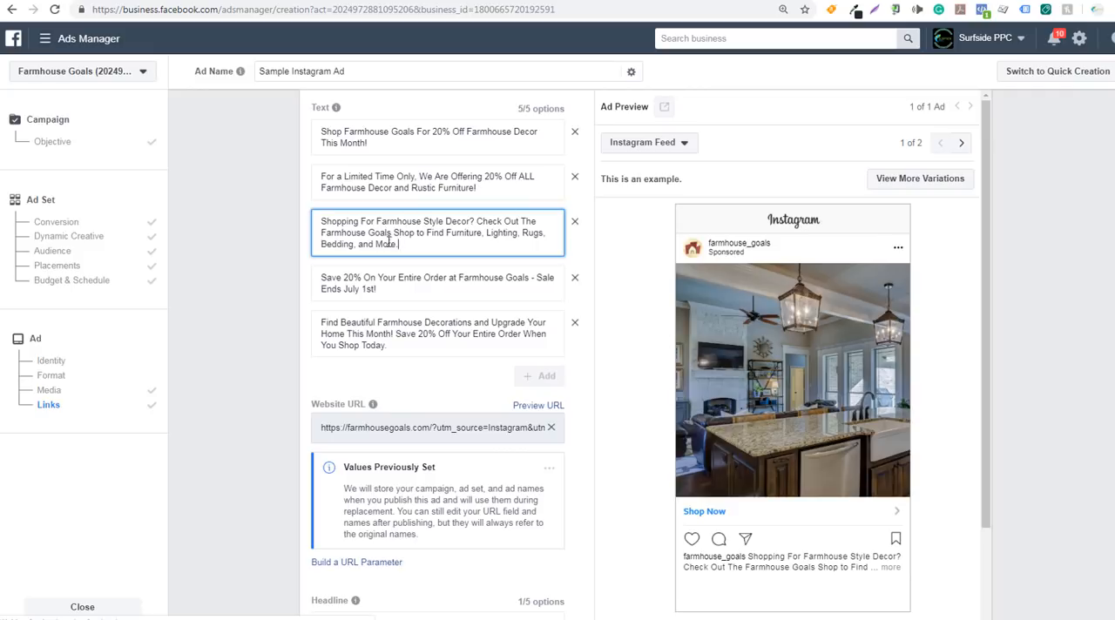
drag(394, 243, 345, 223)
click(346, 233)
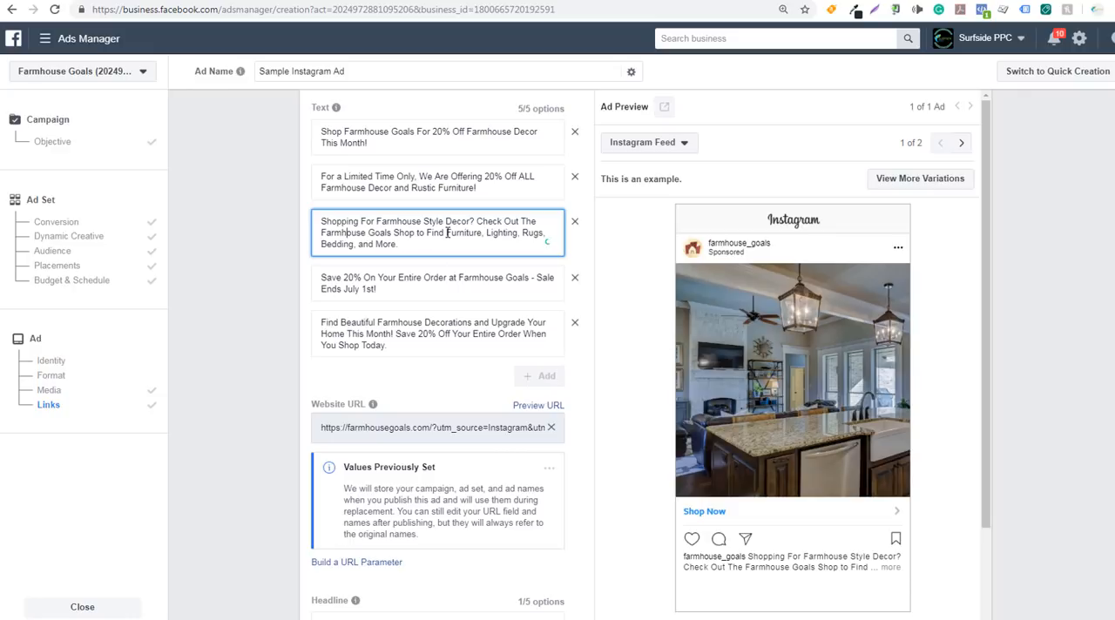
click(398, 291)
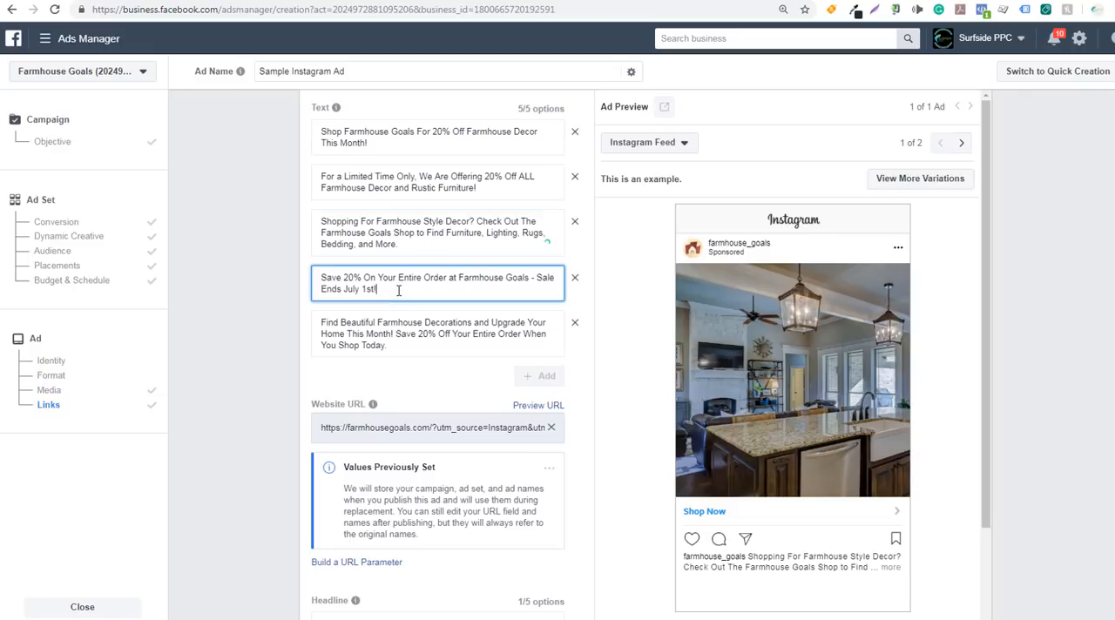
drag(401, 291, 350, 290)
click(349, 290)
scroll(218, 313, down, 2)
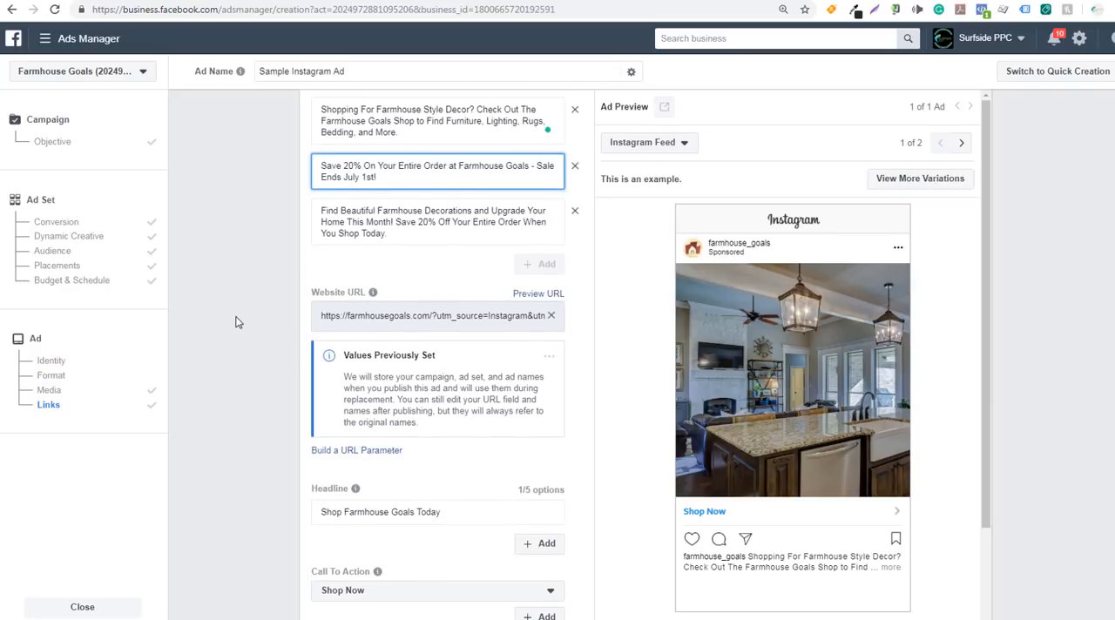
scroll(235, 322, down, 2)
mouse_move(344, 377)
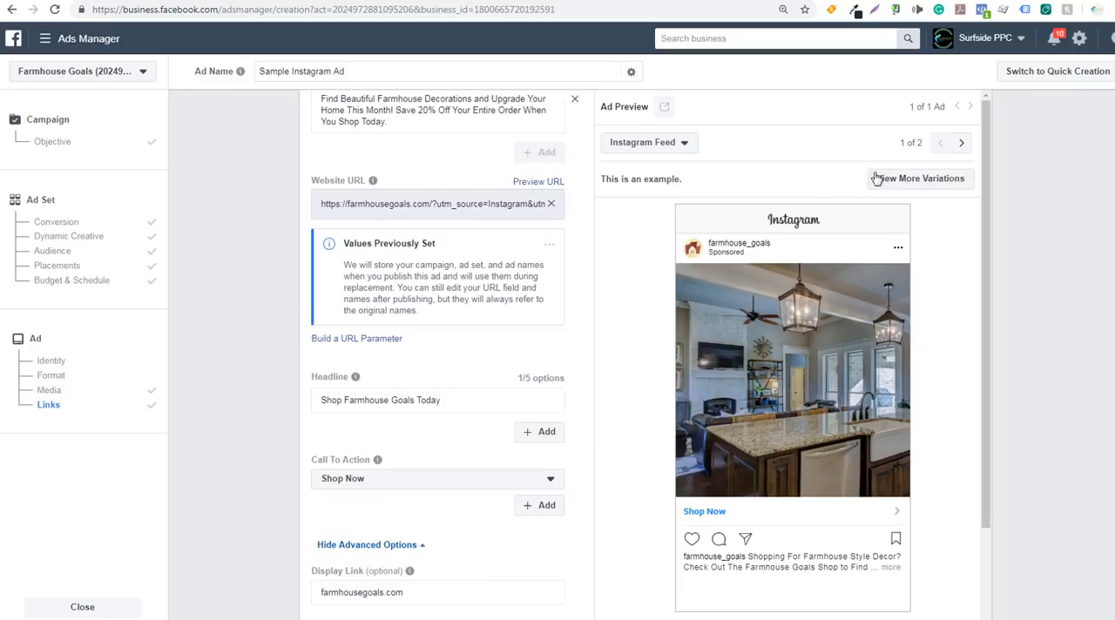
Preview the ad variations in Instagram Stories and examine how the first text appears under farmhouse-decor-3.png
click(939, 180)
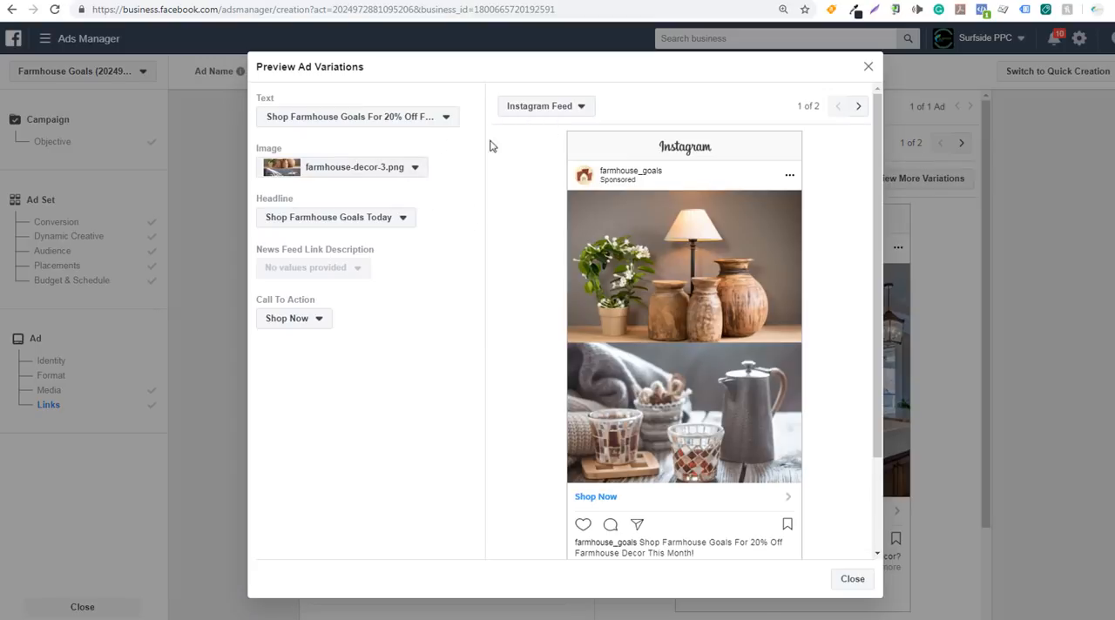
click(534, 110)
click(569, 183)
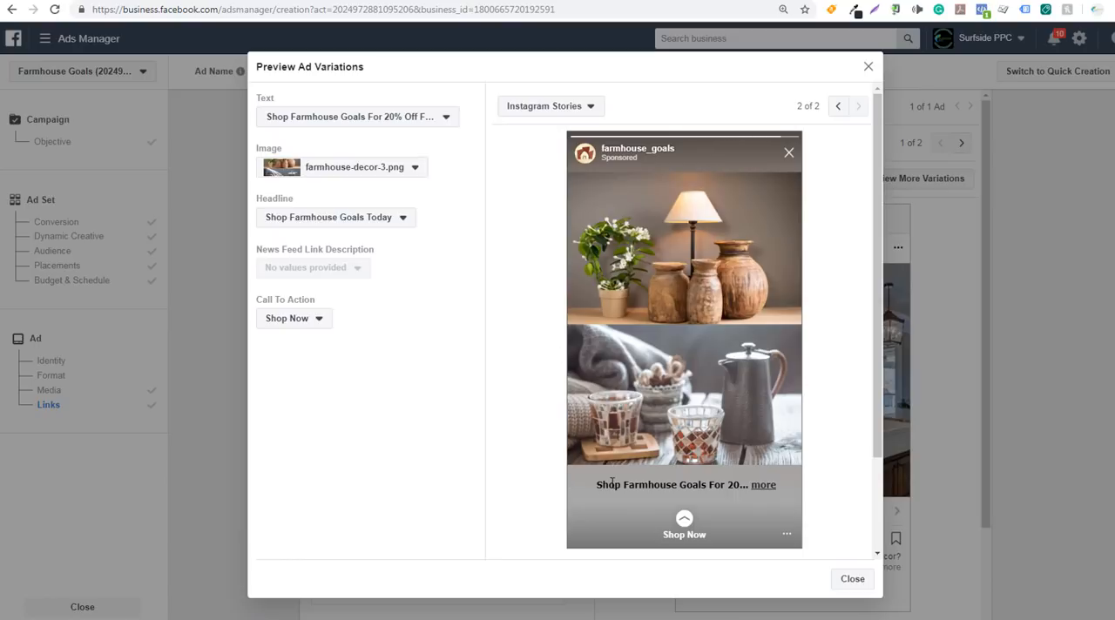
drag(597, 483, 744, 485)
click(741, 485)
Preview the variation with farmhouse-ad-4.png in Instagram Stories, examine its text, and compare it in Instagram Feed
click(383, 170)
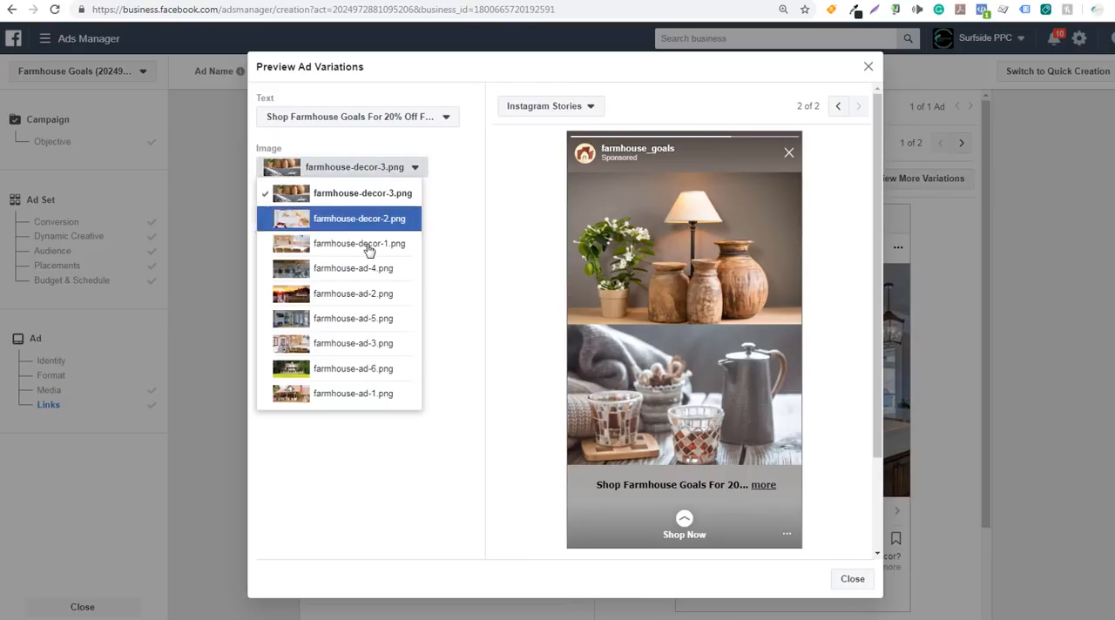
click(355, 271)
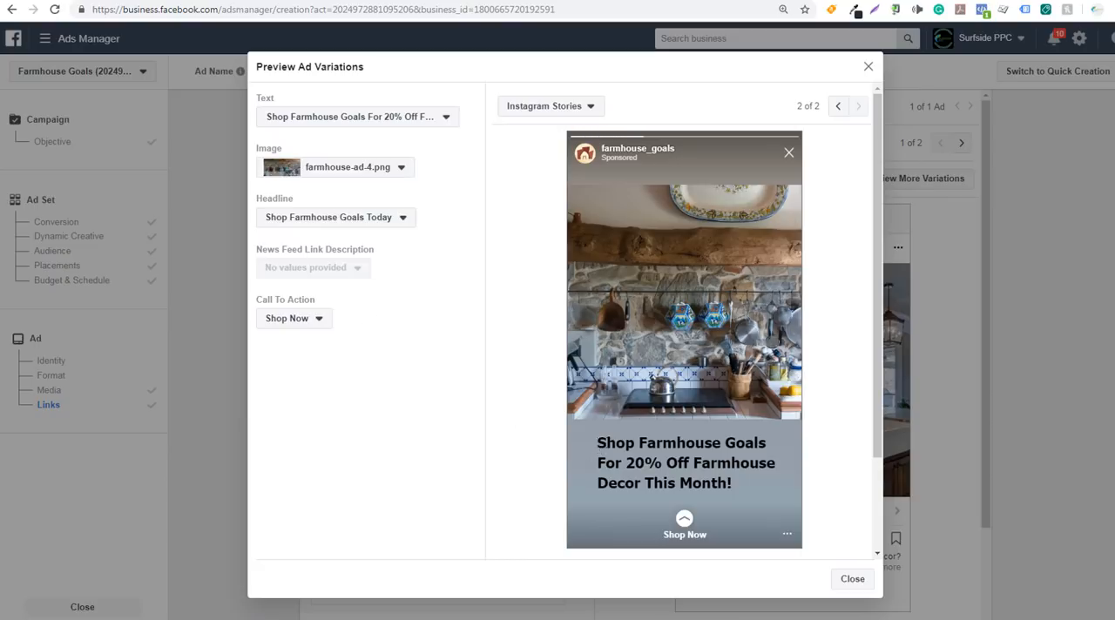
drag(596, 441, 753, 485)
click(738, 436)
click(525, 107)
click(544, 141)
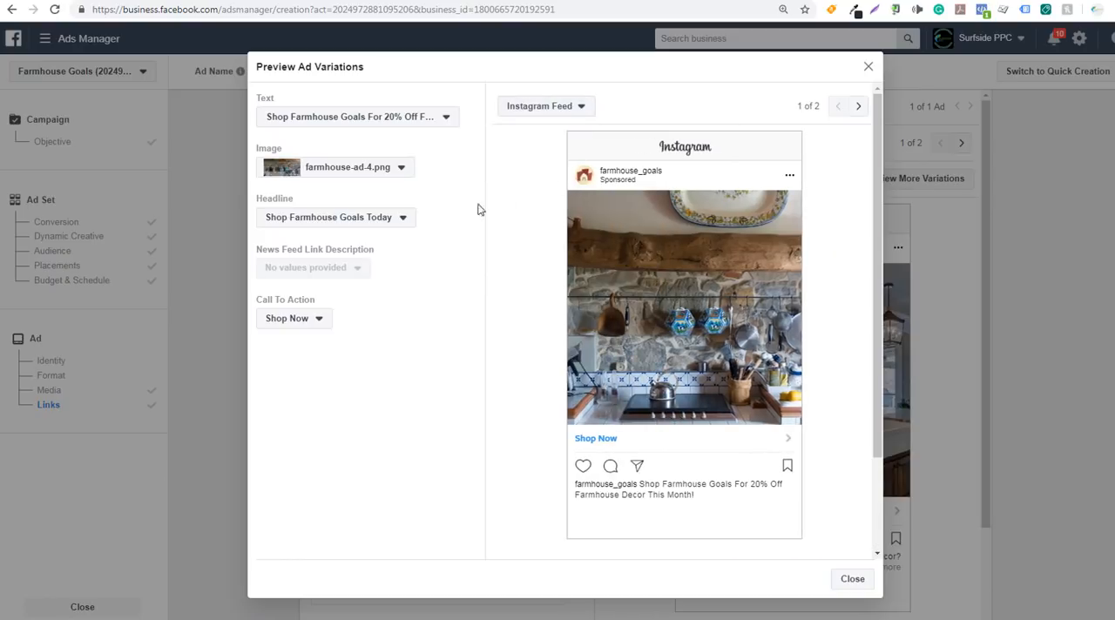
Preview the farmhouse-decor-3.png variation in Instagram Feed and examine the caption below the image
click(380, 168)
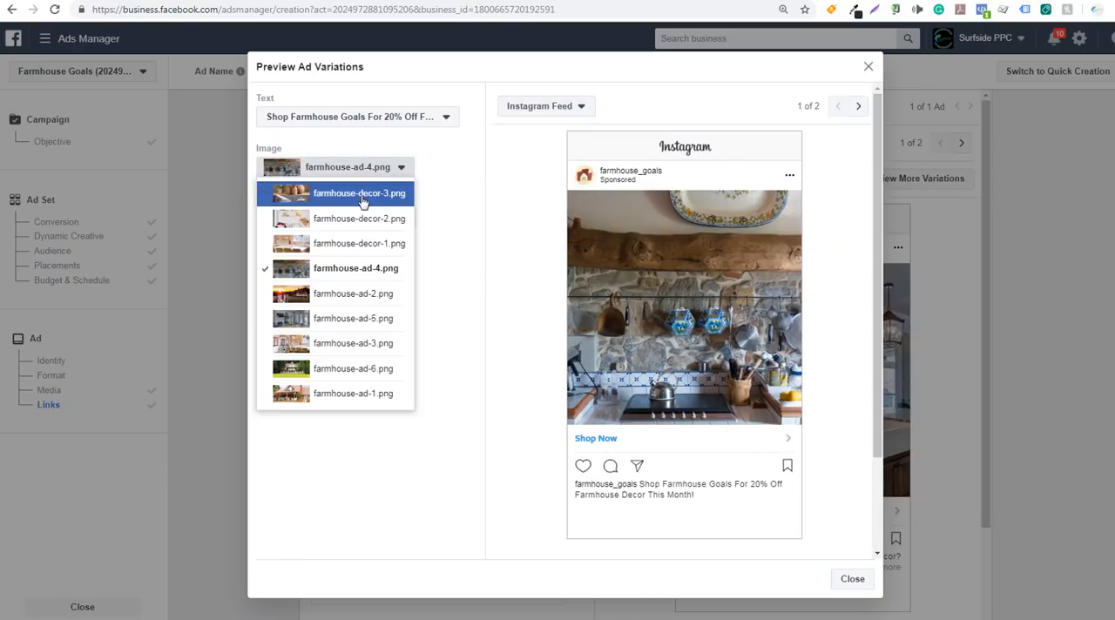
click(296, 192)
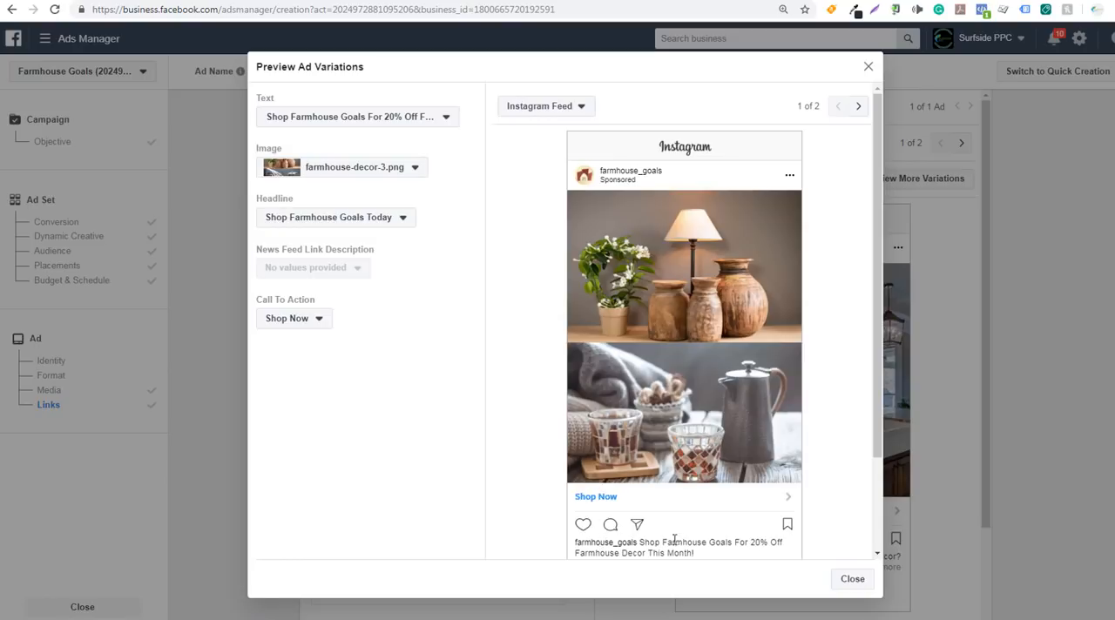
drag(702, 556, 658, 509)
click(659, 509)
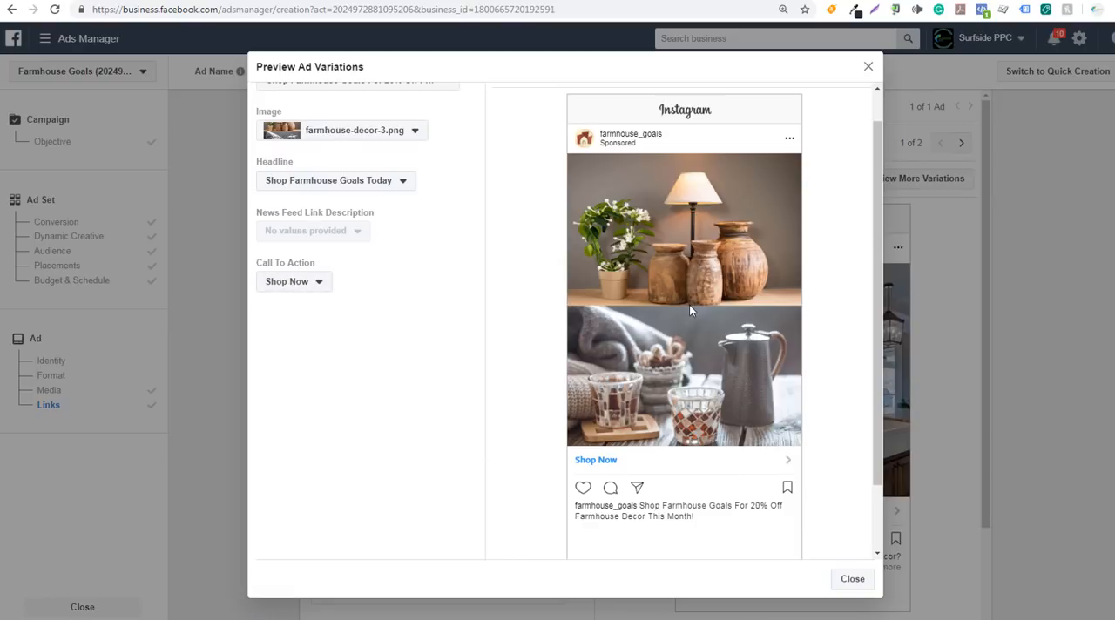
Close the variations preview, check the ad's texts and link settings, and submit the Instagram campaign for review
click(851, 580)
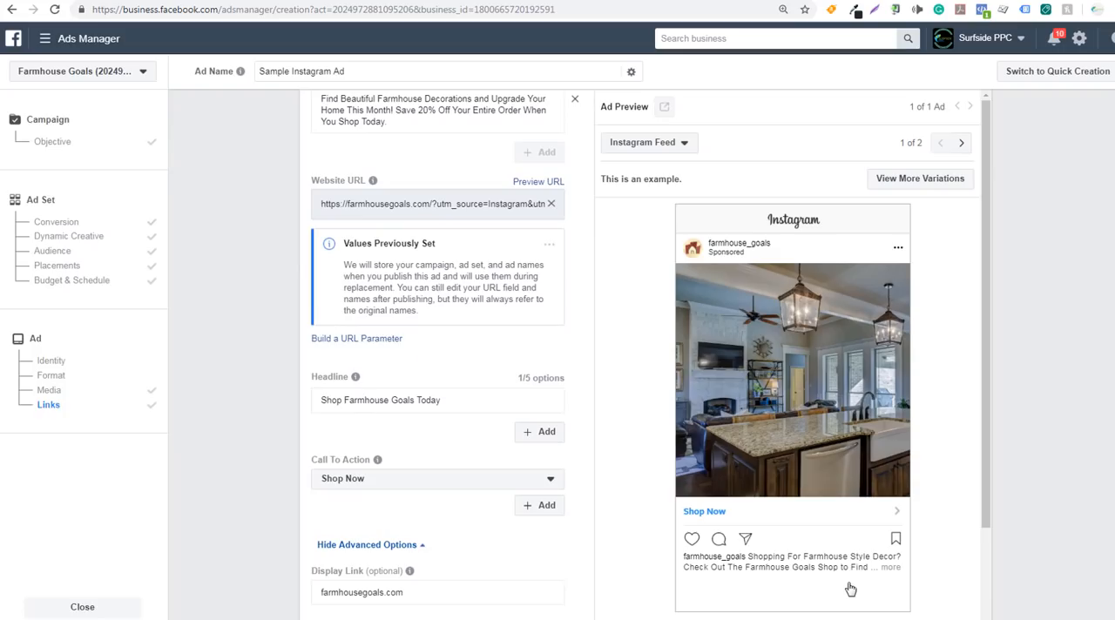
scroll(424, 369, up, 3)
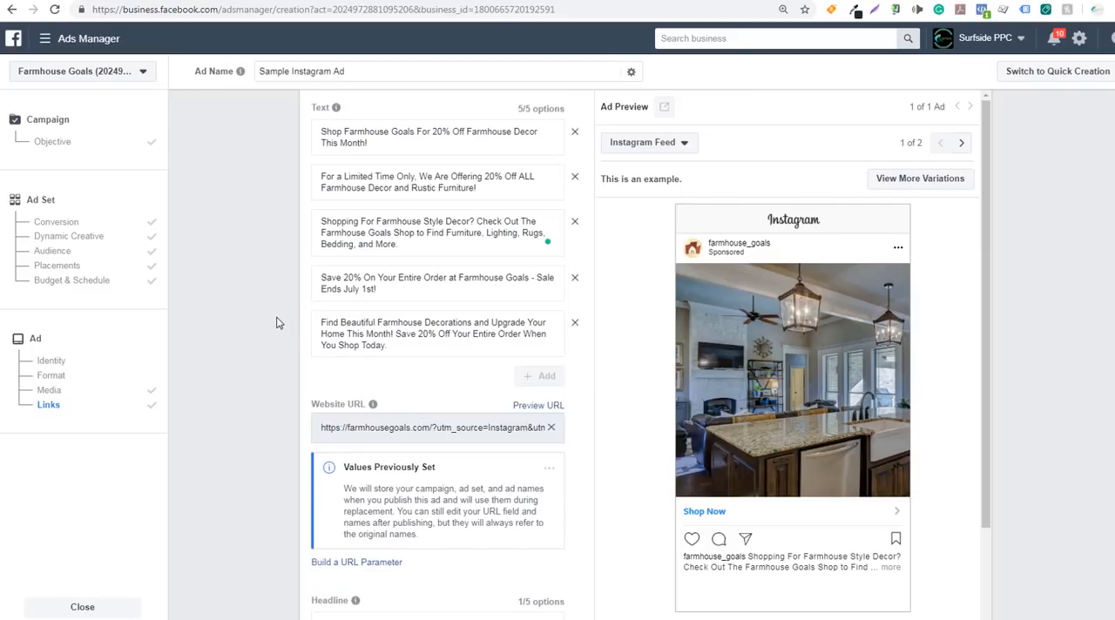
scroll(268, 319, down, 8)
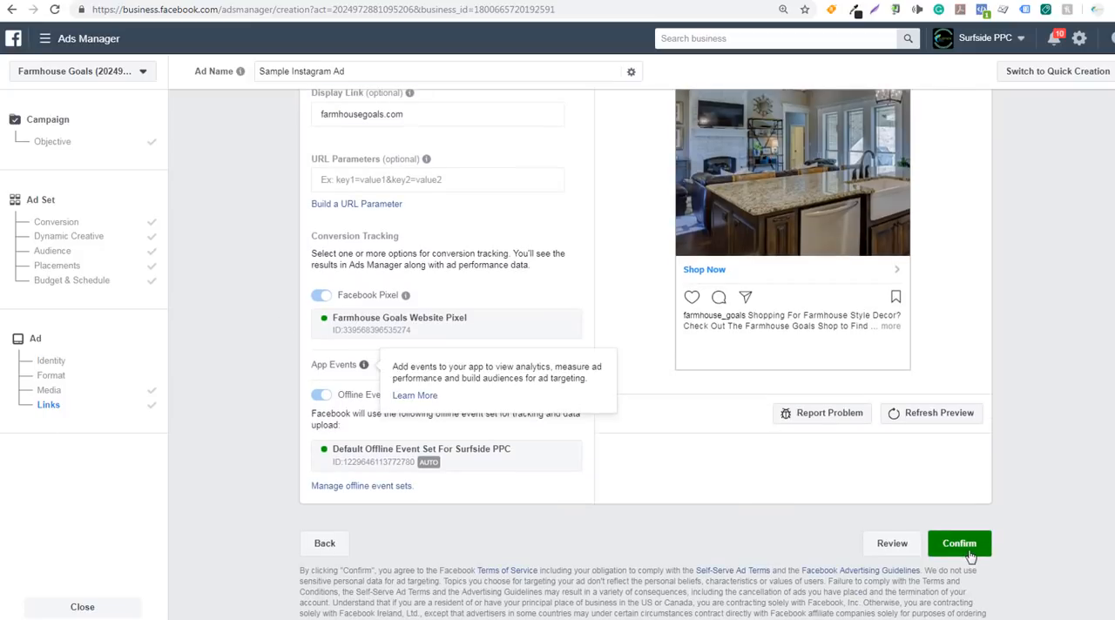
click(958, 543)
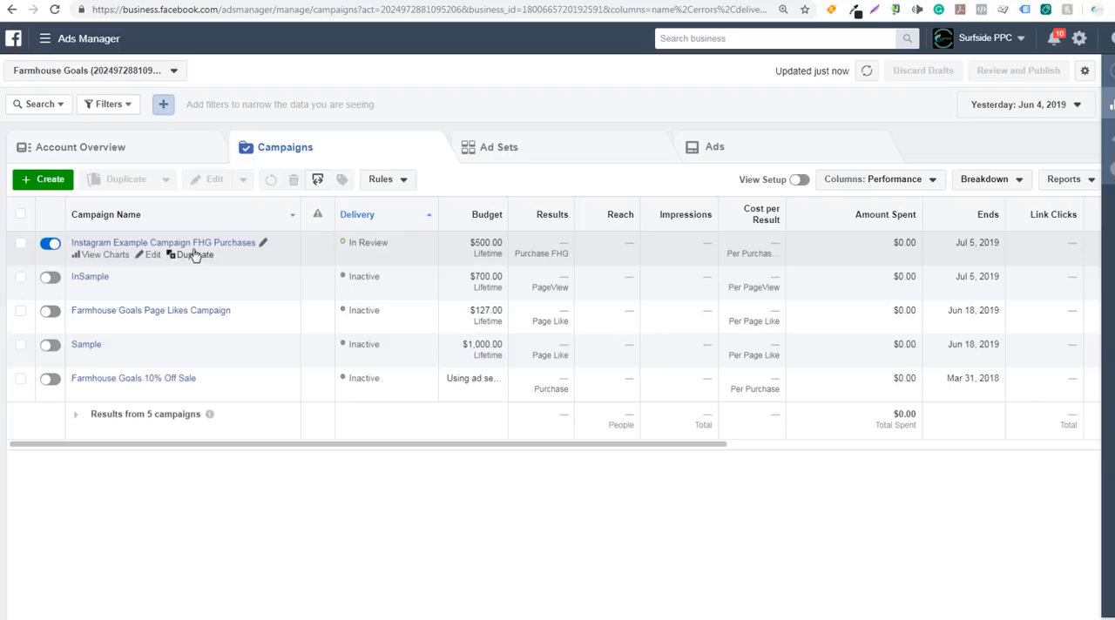
Open the Instagram Example Campaign FHG Purchases ad sets and duplicate the Farmhouse Decor ad set once into the original campaign
click(121, 244)
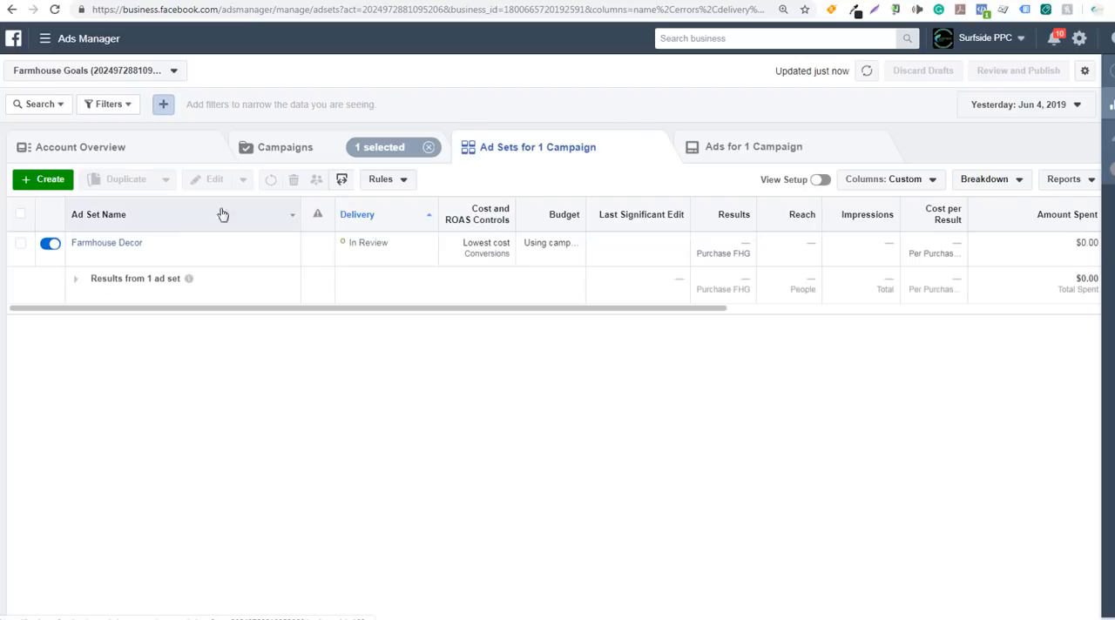
mouse_move(139, 251)
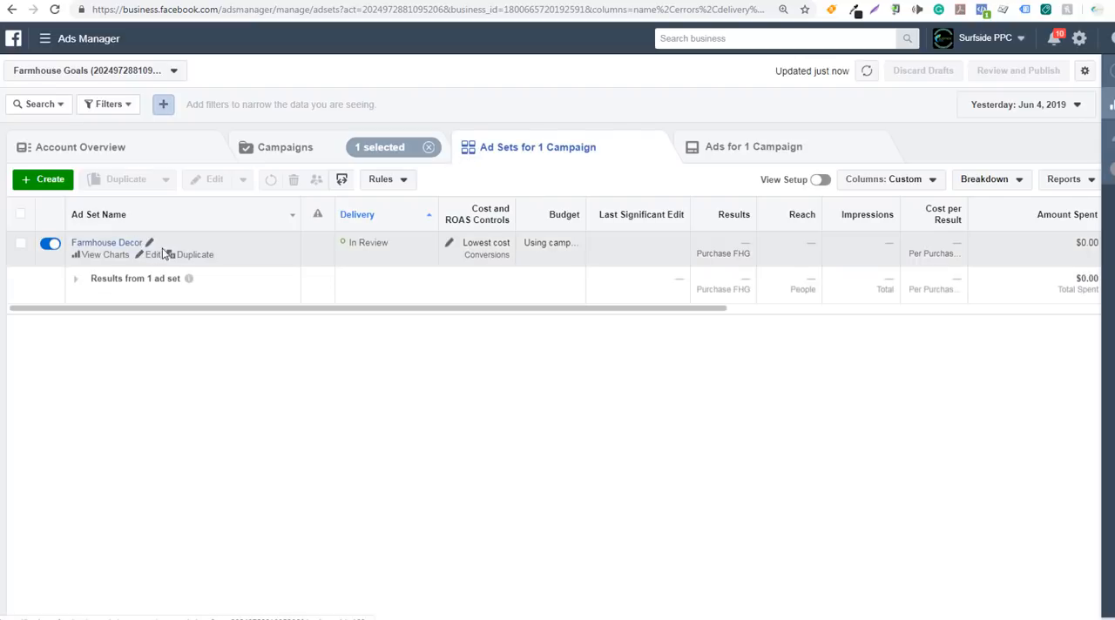
click(193, 255)
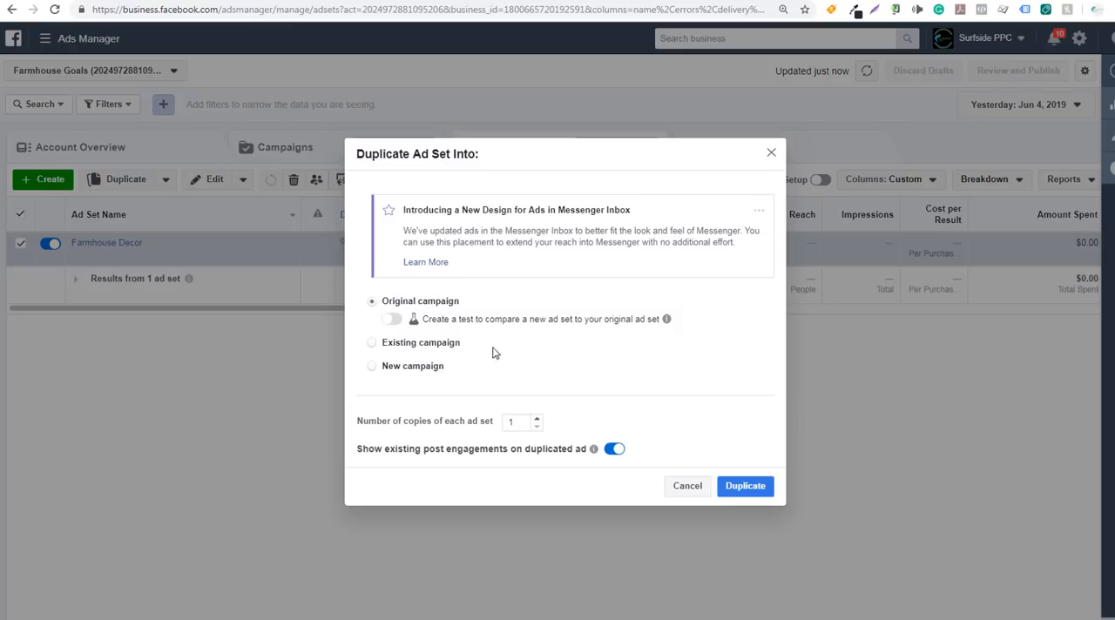
click(760, 486)
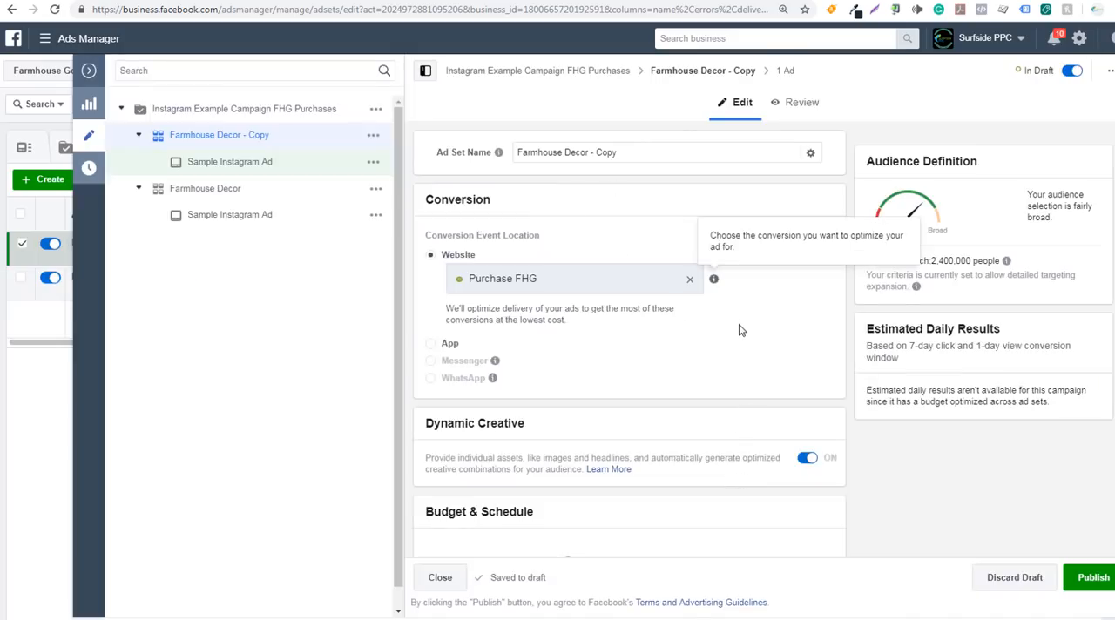
Switch the duplicated ad set to the saved audience High Income Farm Decor and check its age range
scroll(739, 330, down, 5)
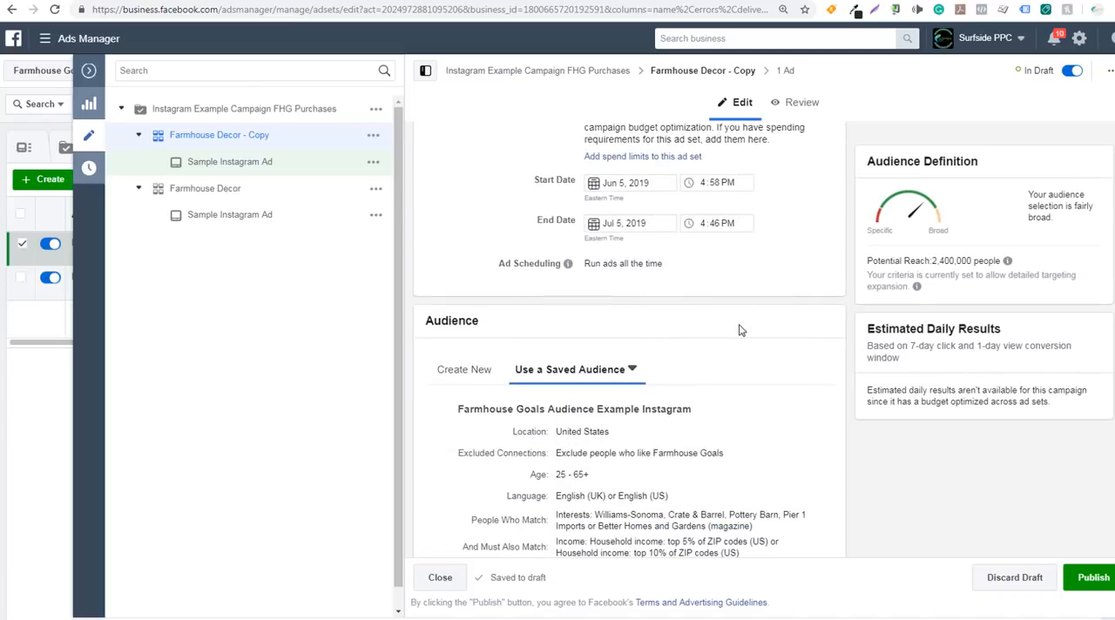
scroll(738, 330, down, 2)
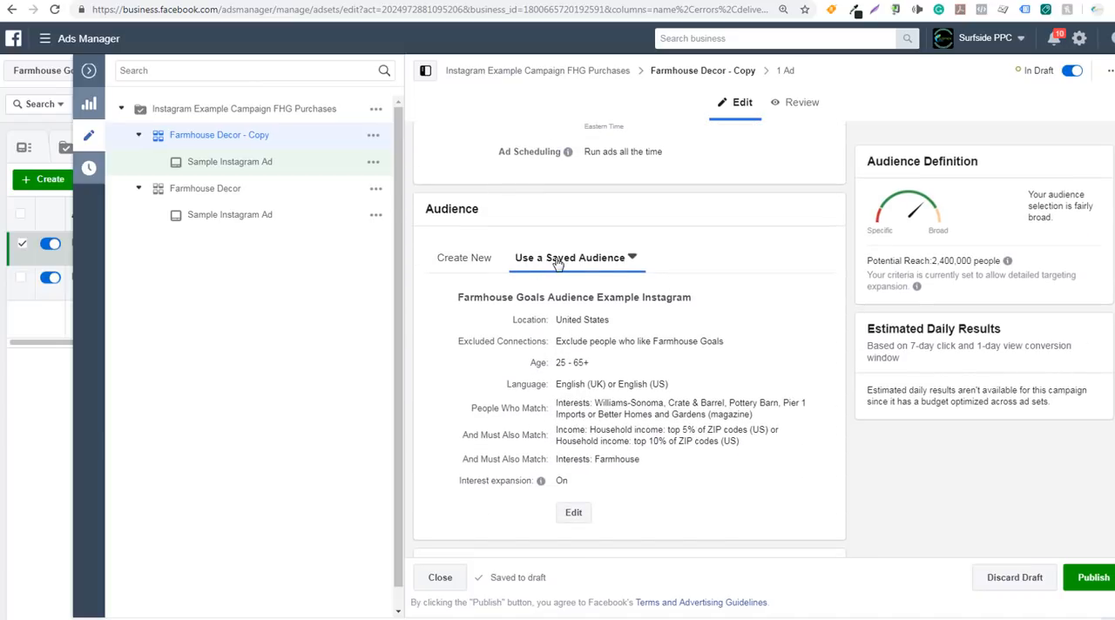
click(628, 260)
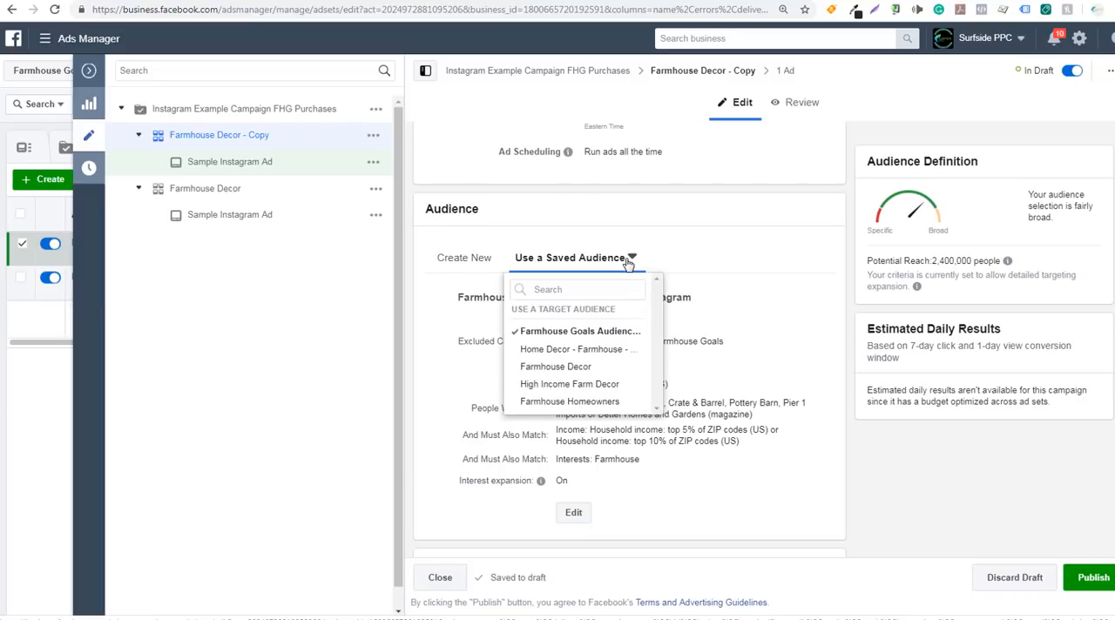
mouse_move(578, 355)
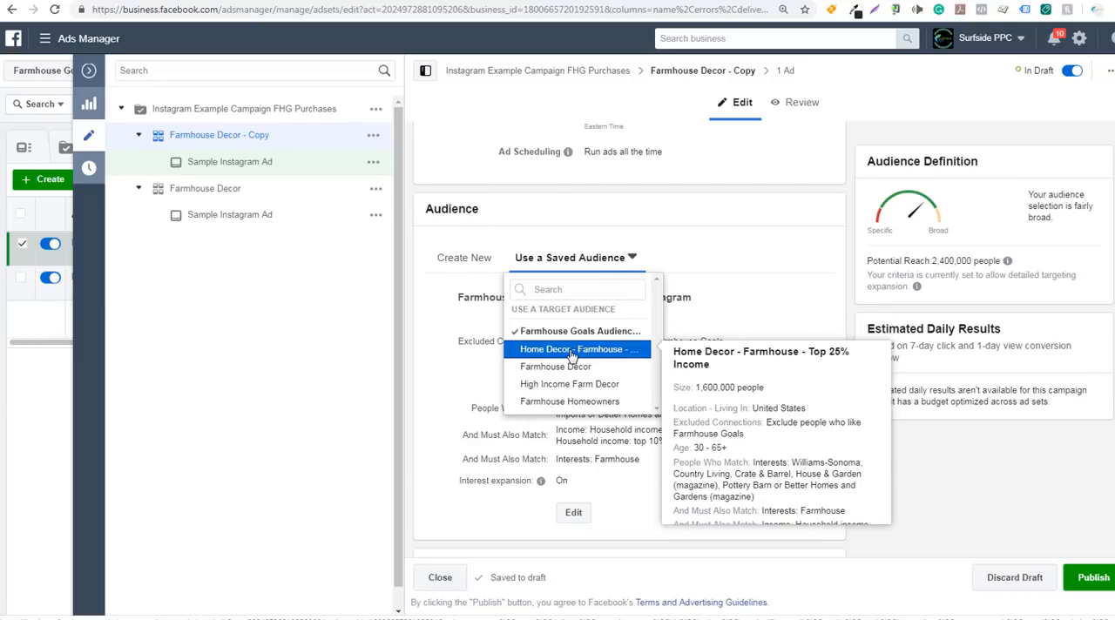
mouse_move(562, 390)
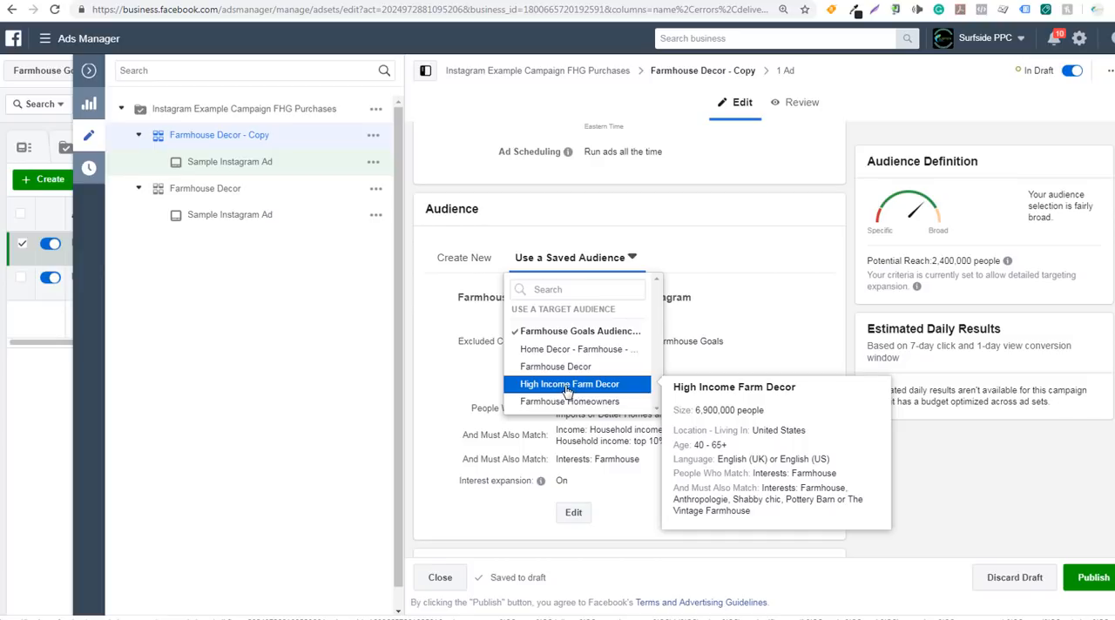
click(570, 388)
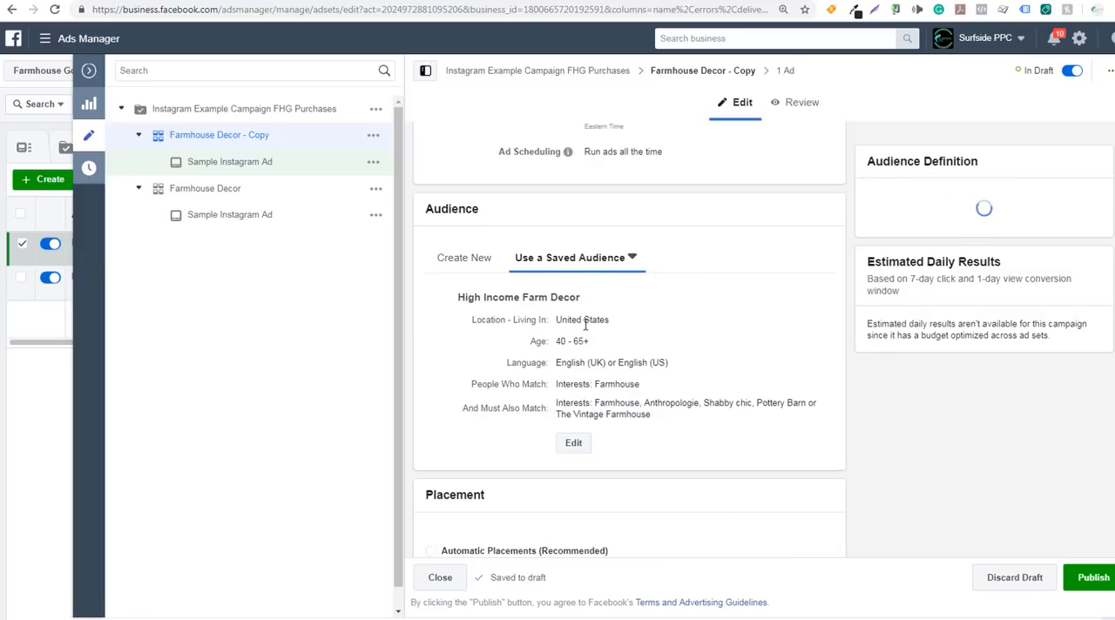
drag(560, 342, 591, 343)
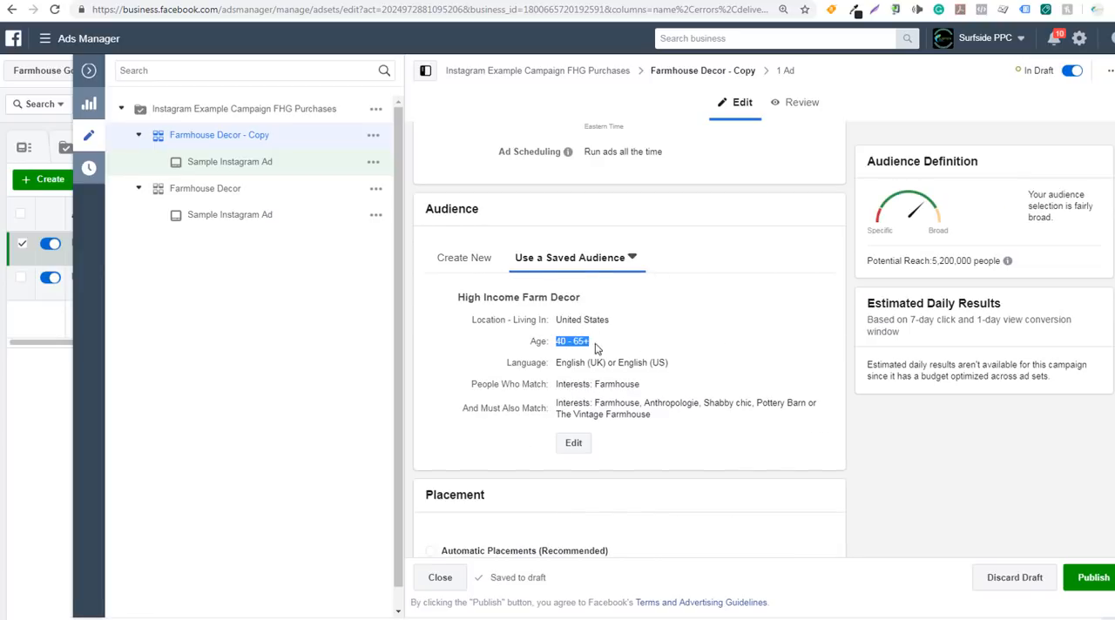
click(580, 362)
Rename the duplicated ad set as High Income Farm Decor
scroll(705, 392, up, 5)
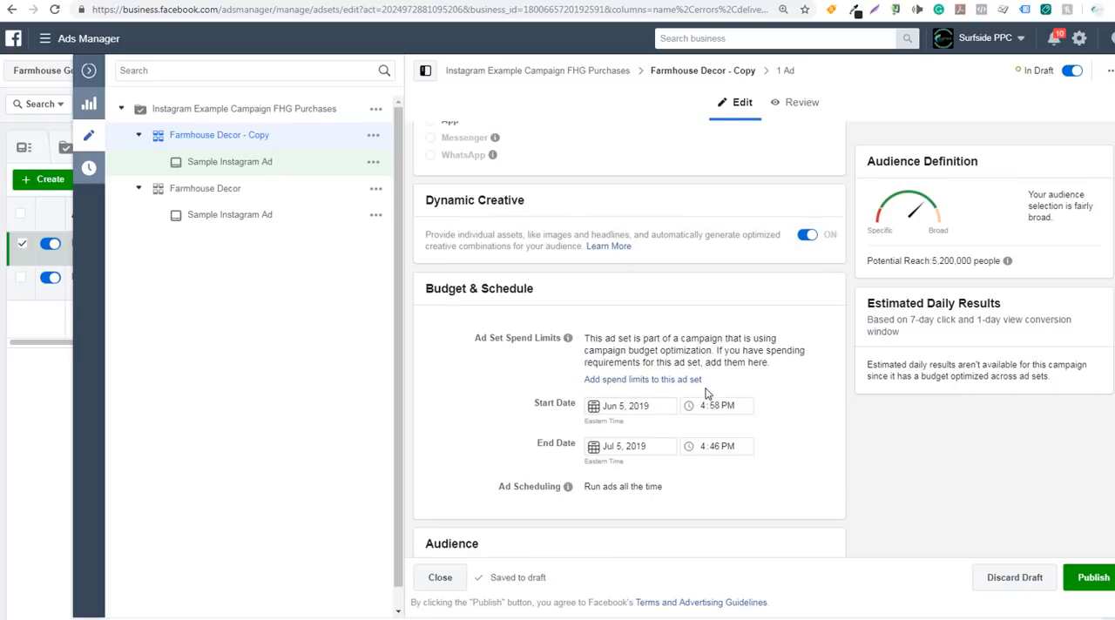
scroll(703, 364, up, 3)
drag(637, 155, 510, 153)
text(High Income Farm Decor)
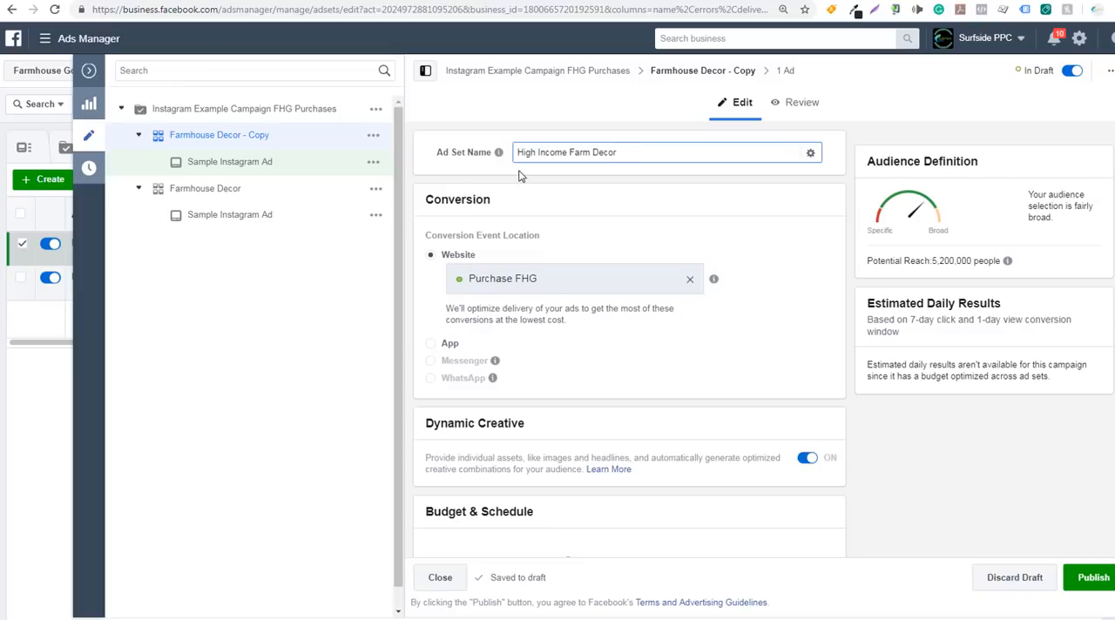
click(705, 204)
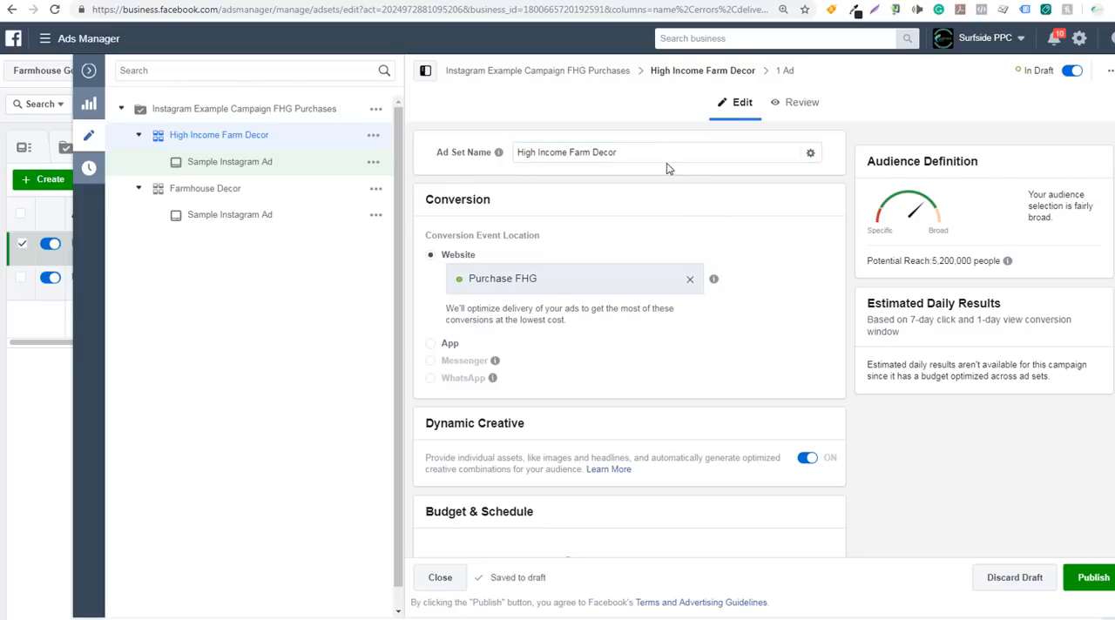
Edit the High Income Farm Decor audience to include the Lookalike (US, 1%) - Farmhouse Goals Website Traffic Retargeting - 90 audience
scroll(697, 222, down, 3)
scroll(805, 268, down, 4)
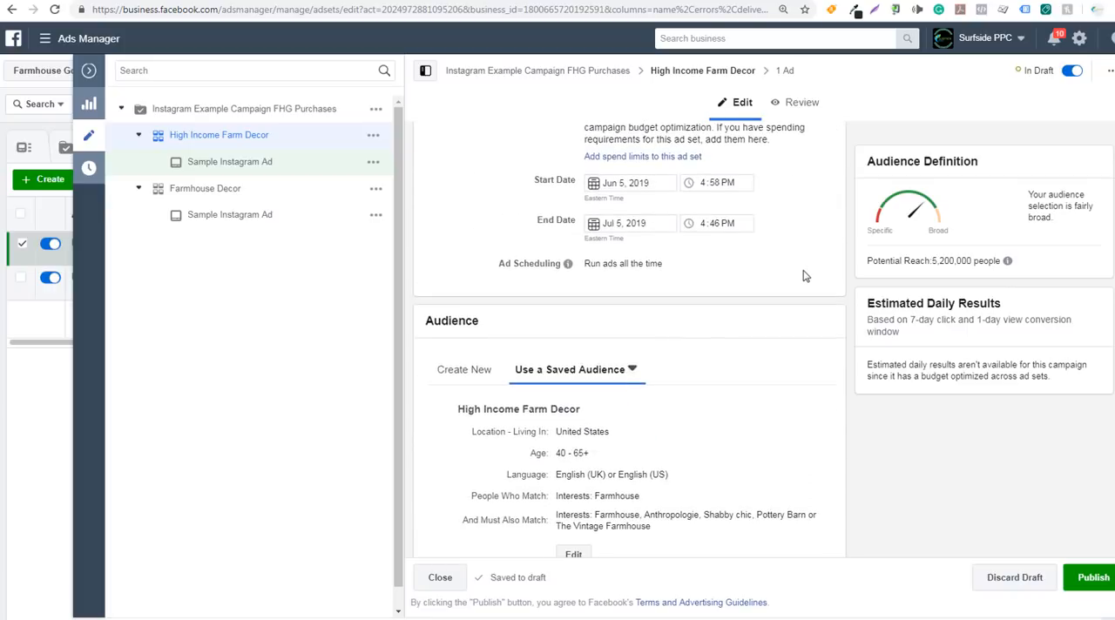
click(573, 444)
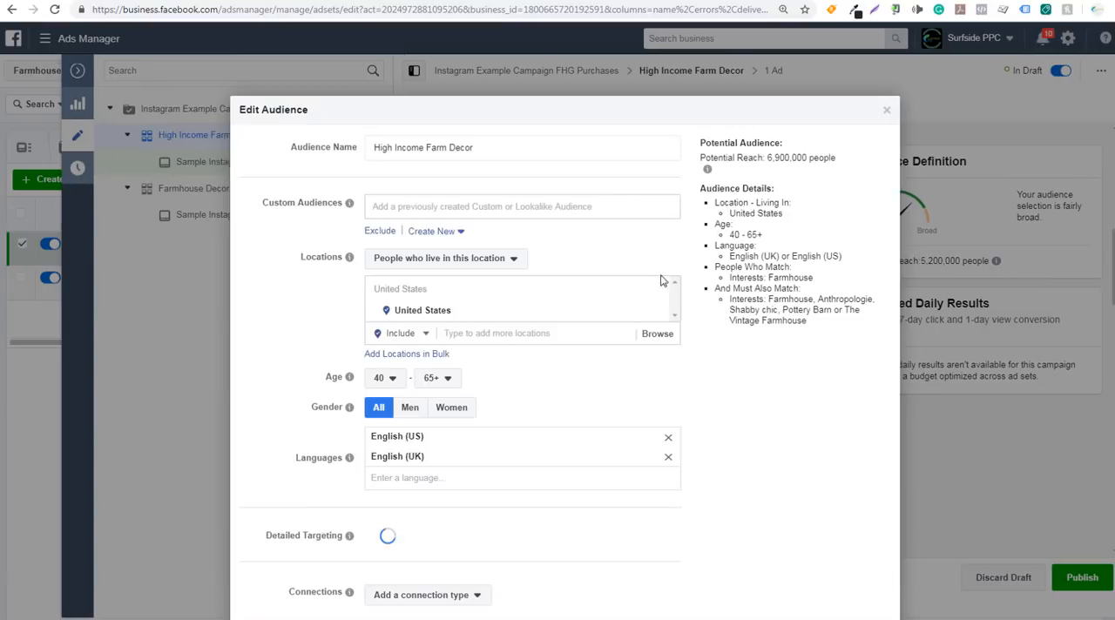
click(509, 203)
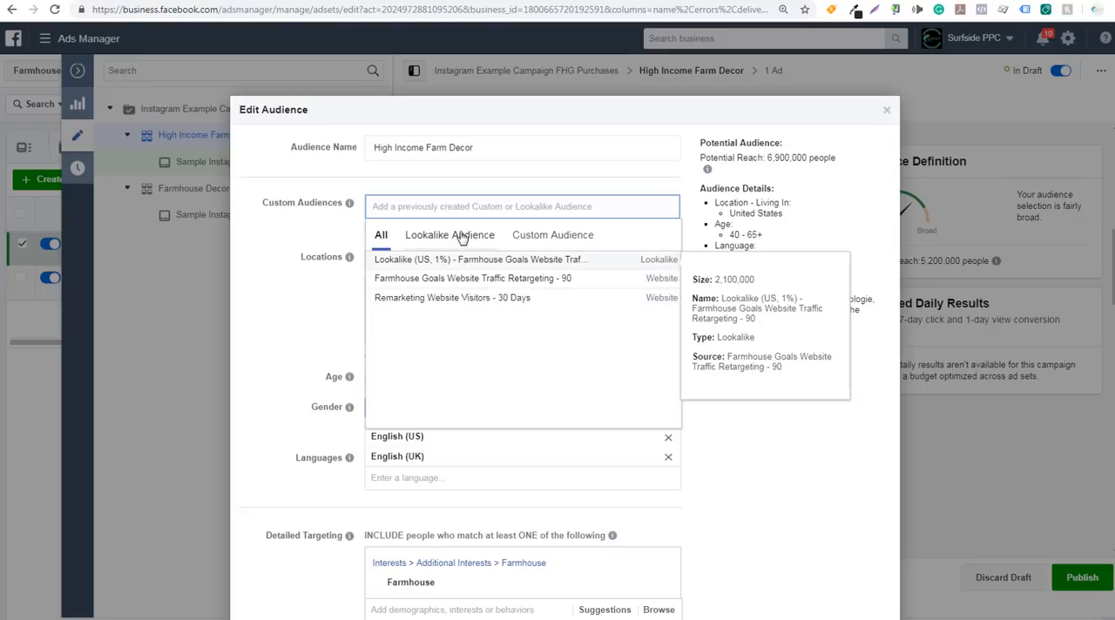
click(533, 237)
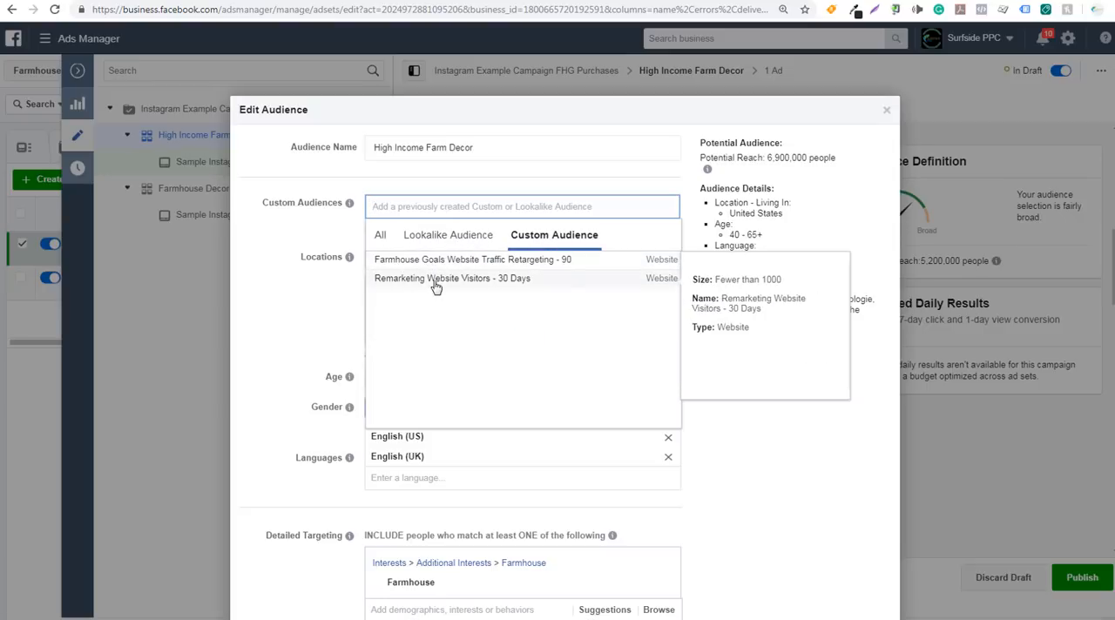
click(438, 237)
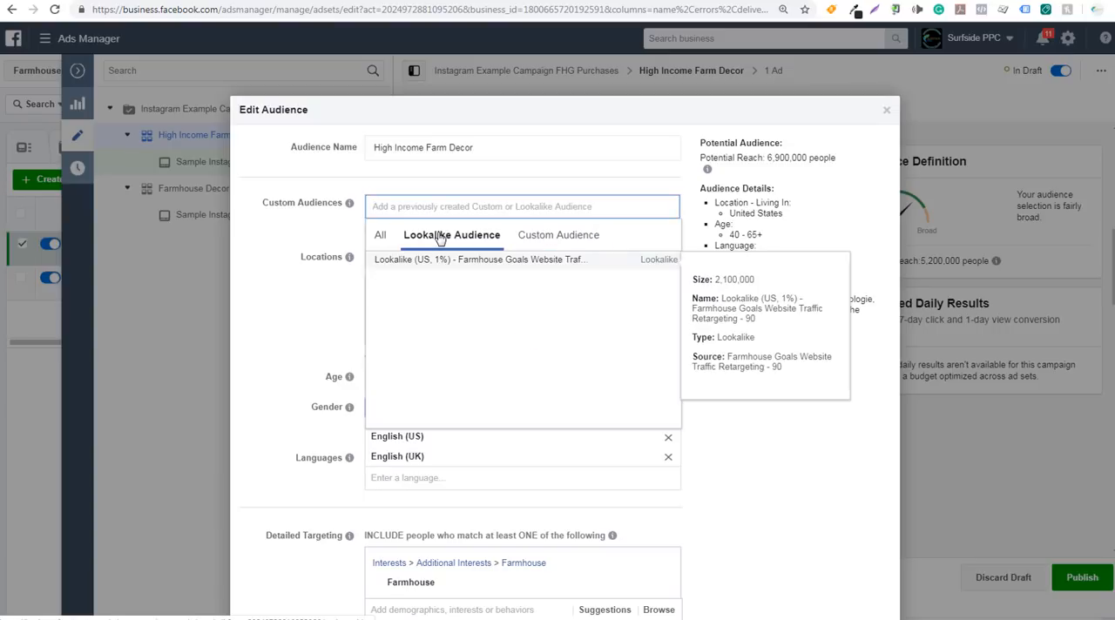
click(533, 261)
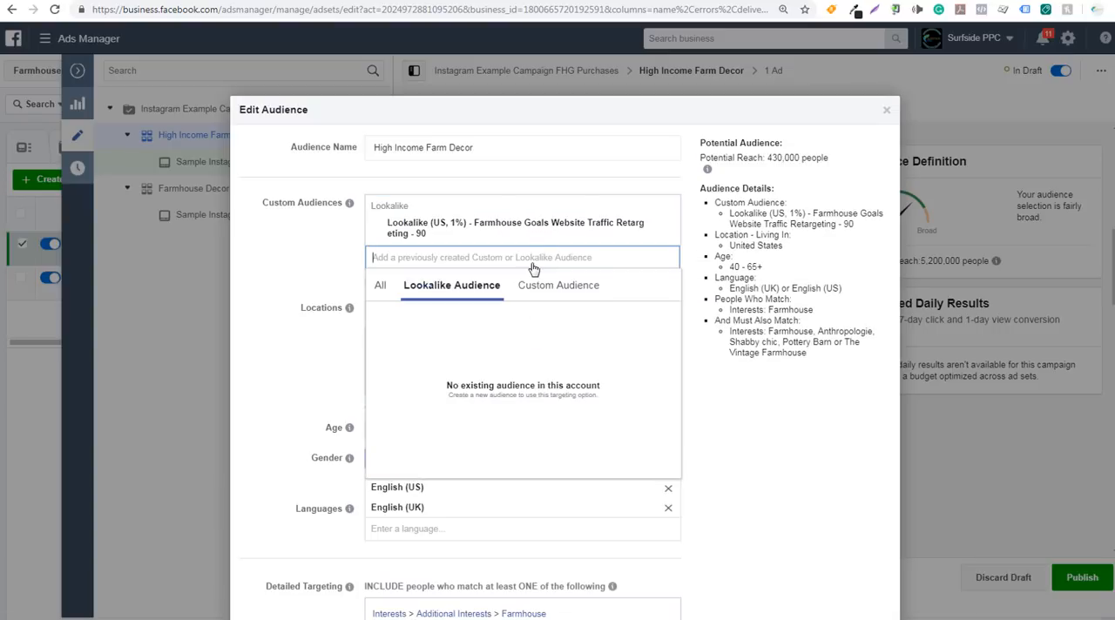
click(749, 239)
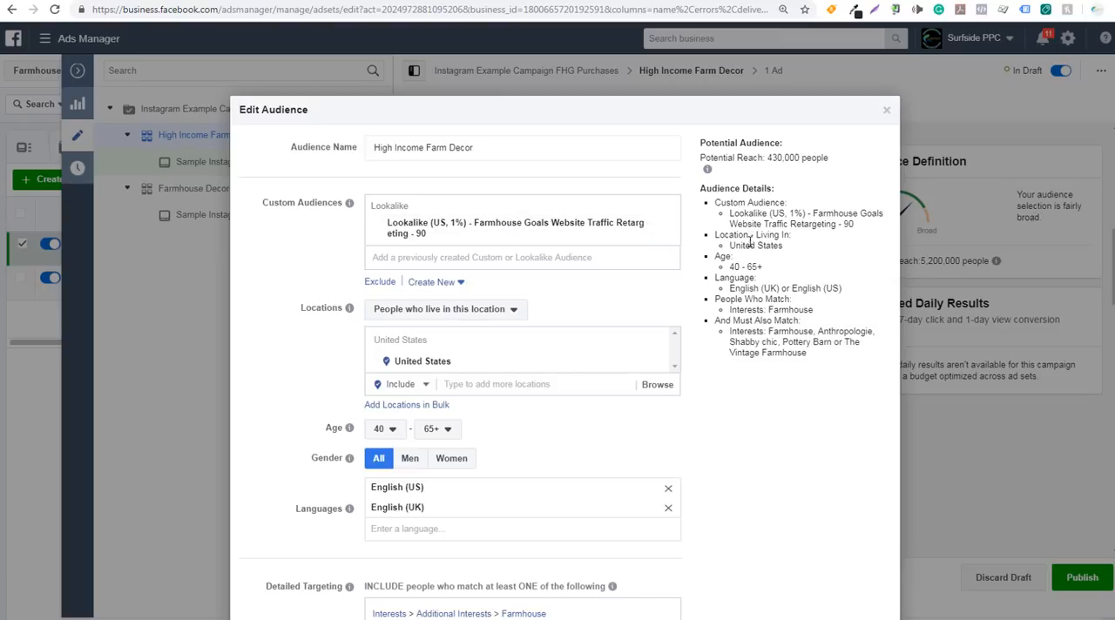
Review the audience's details and interest targeting, and update the saved High Income Farm Decor audience
scroll(754, 267, down, 3)
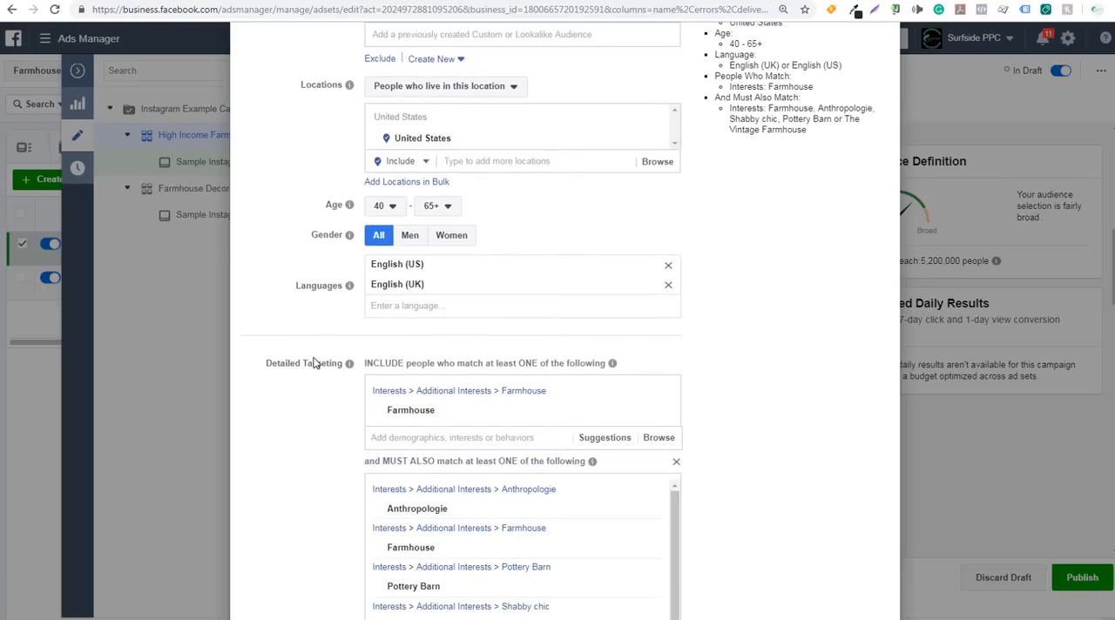
scroll(758, 243, up, 3)
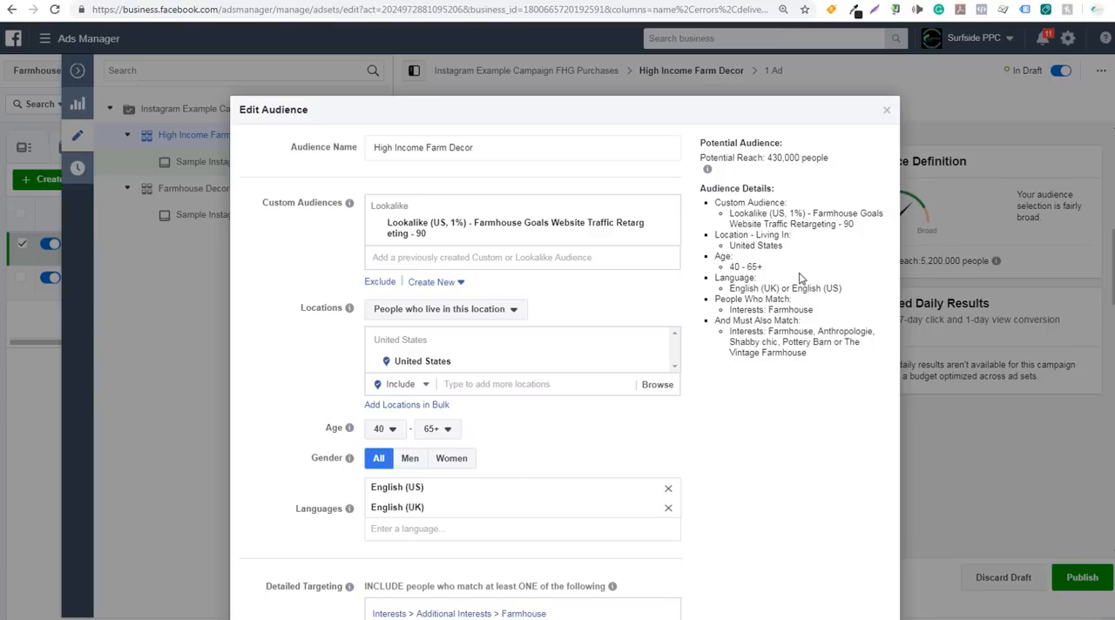
scroll(798, 279, down, 6)
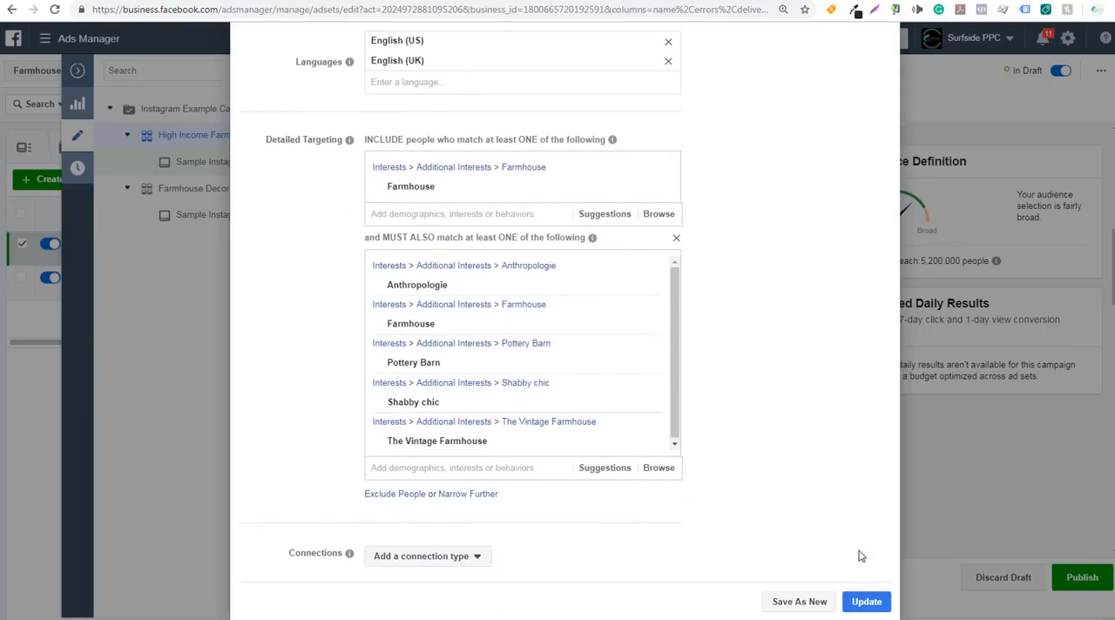
click(866, 600)
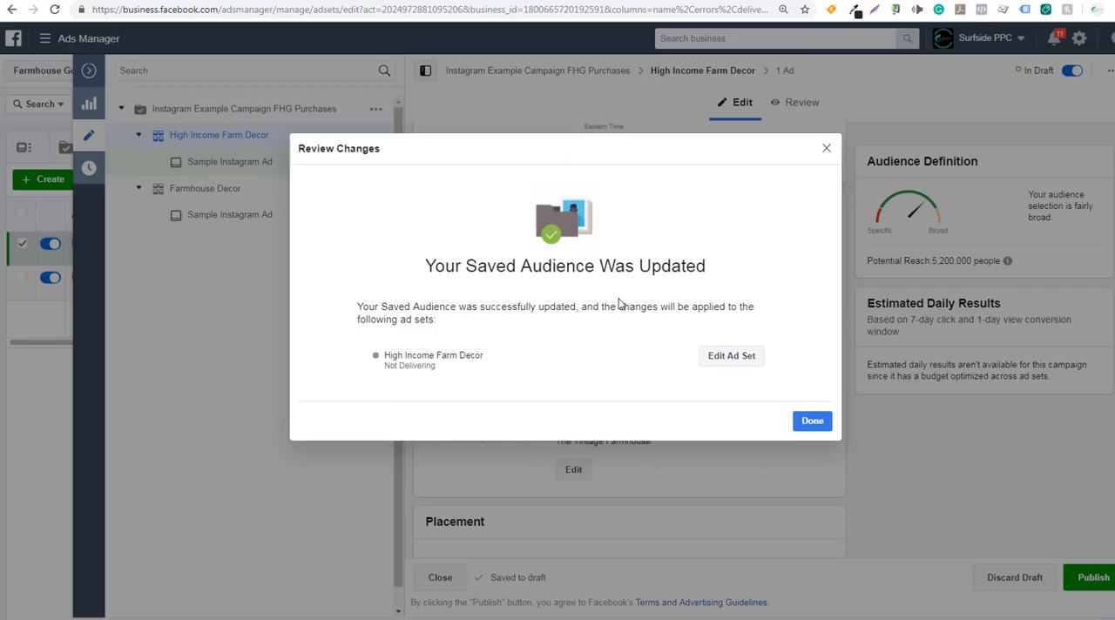
click(808, 422)
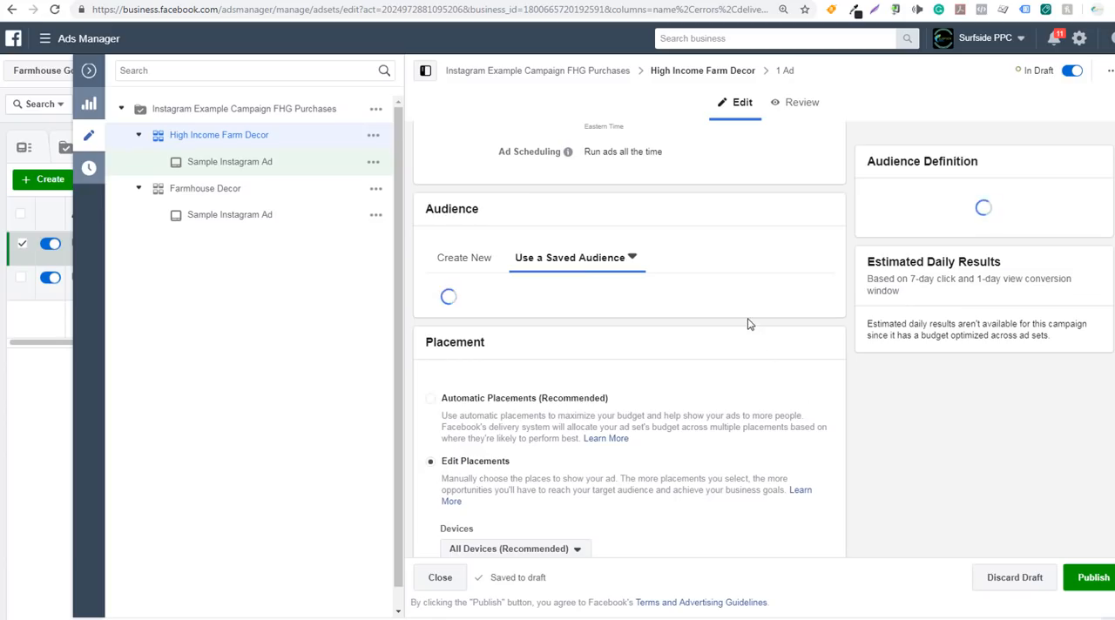
Rename the ad set as Lookalike + High Income Farm Decor and publish it
scroll(734, 298, up, 7)
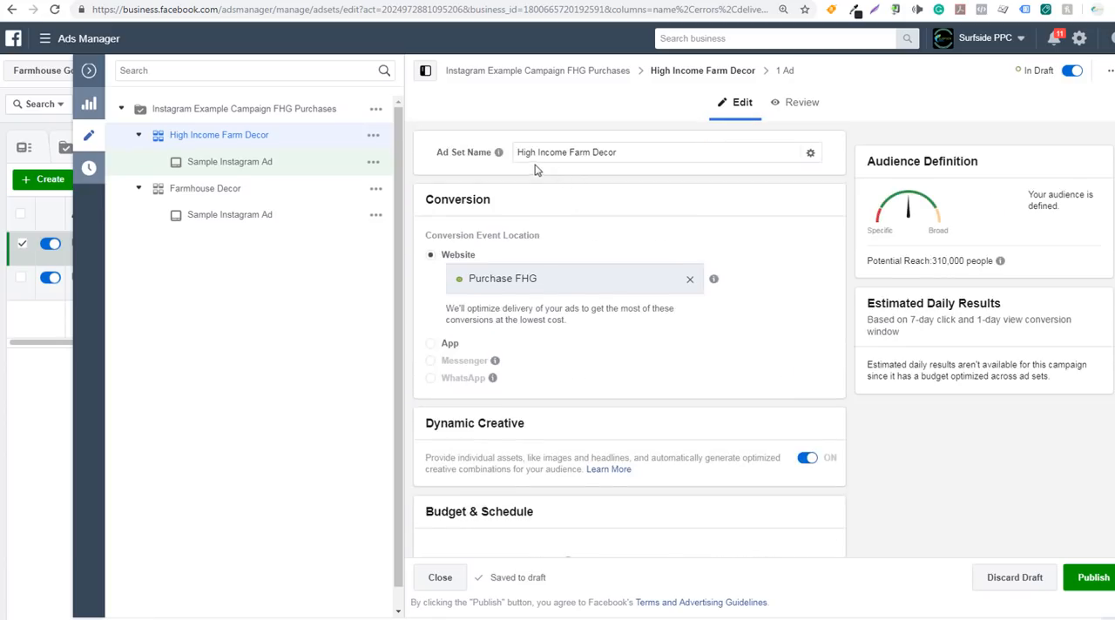
click(520, 152)
text(Lookalike +)
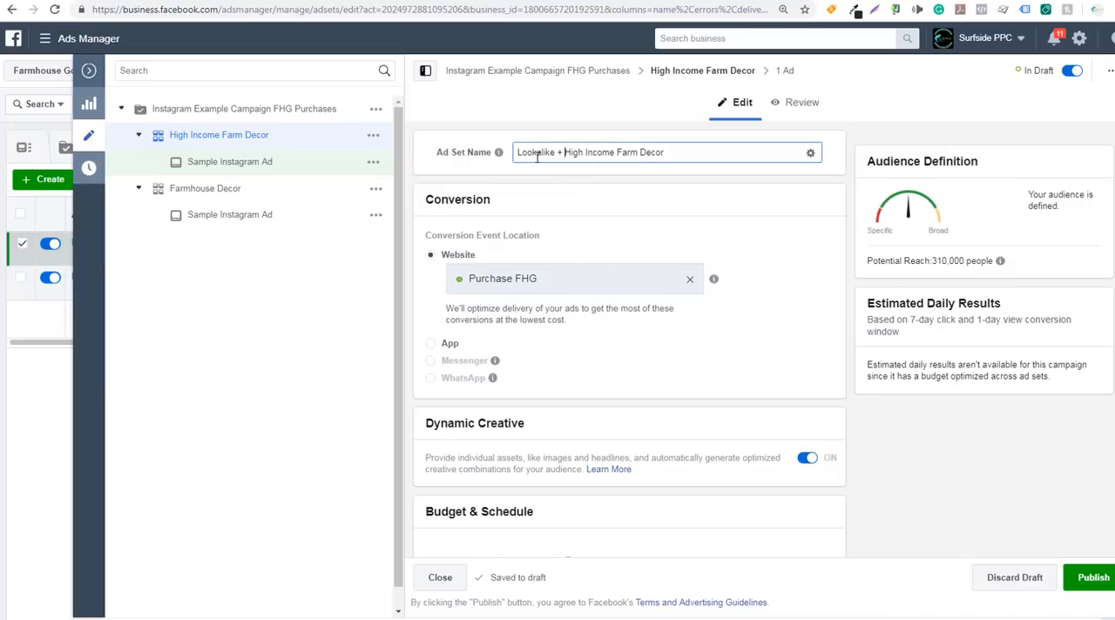
click(1080, 578)
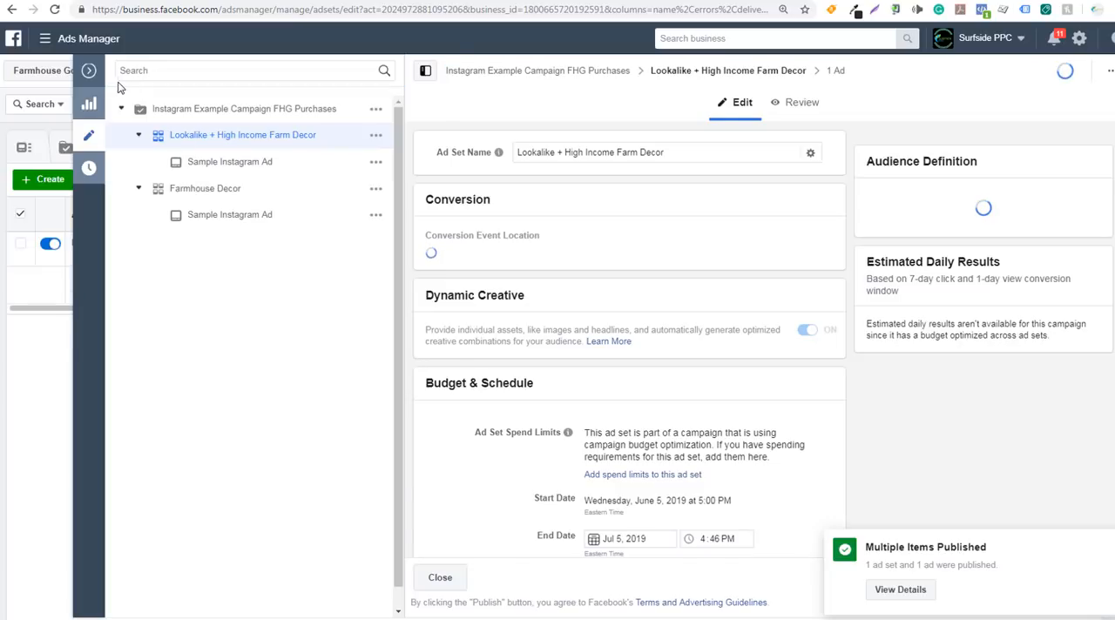
Return to the campaign's ad sets list, view the Farmhouse Goals shop page, and switch back to Ads Manager
click(88, 73)
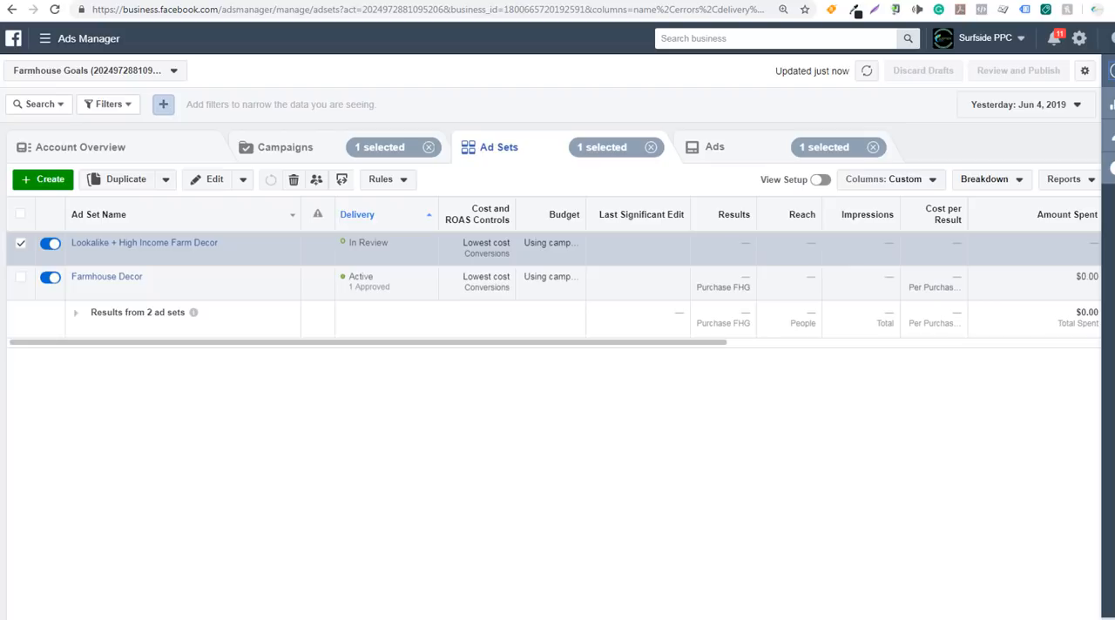
key(ctrl+Tab)
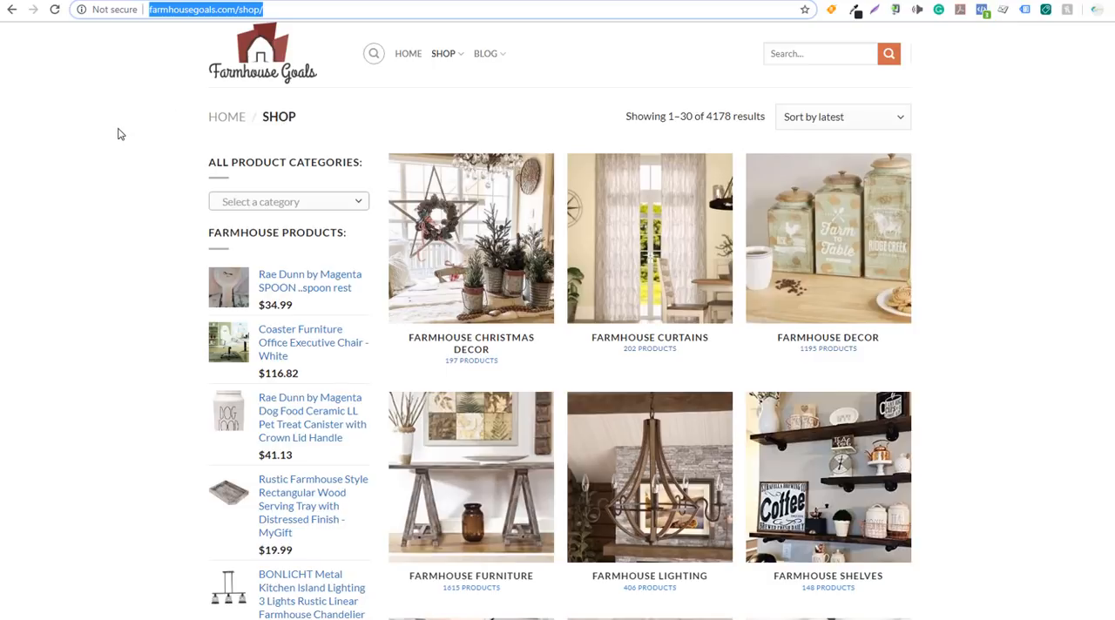
click(155, 0)
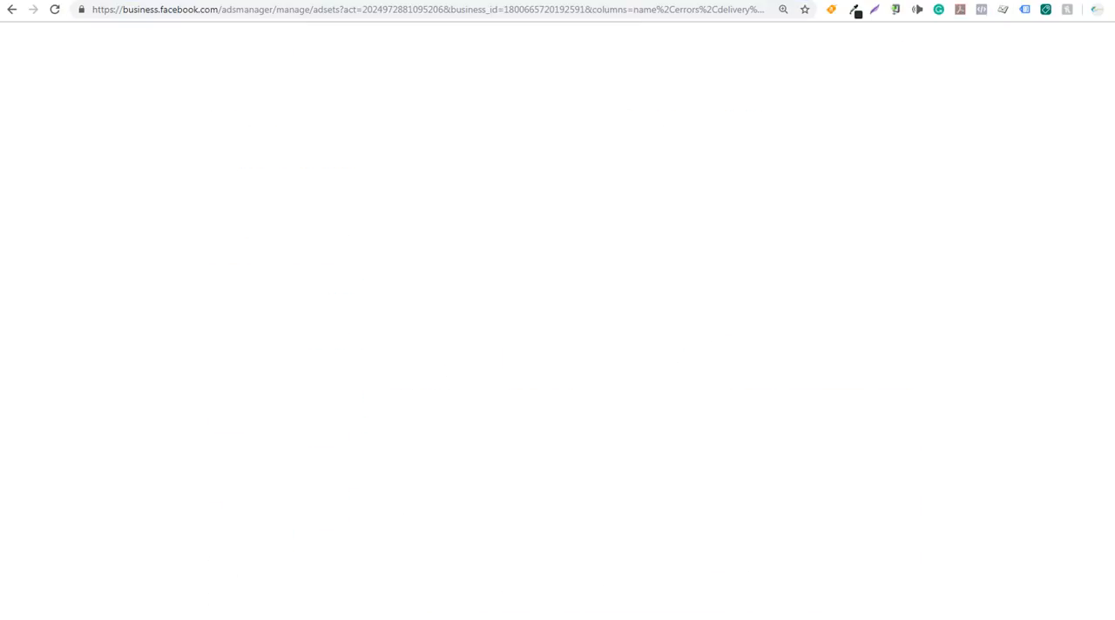